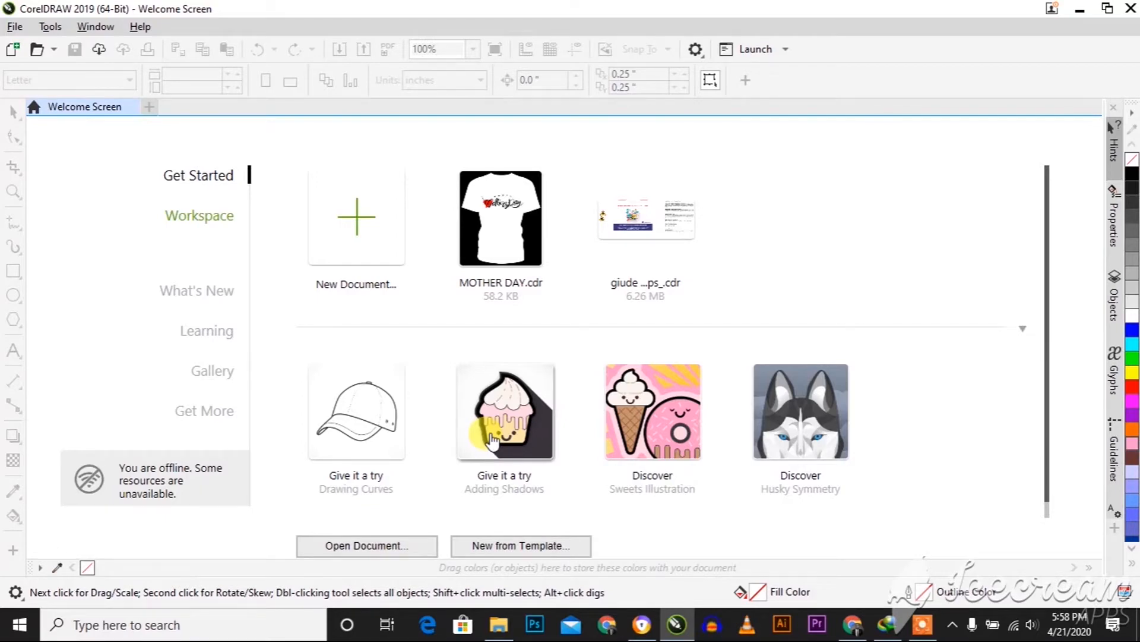
- Start a new document and name it class #1
left_click(357, 218)
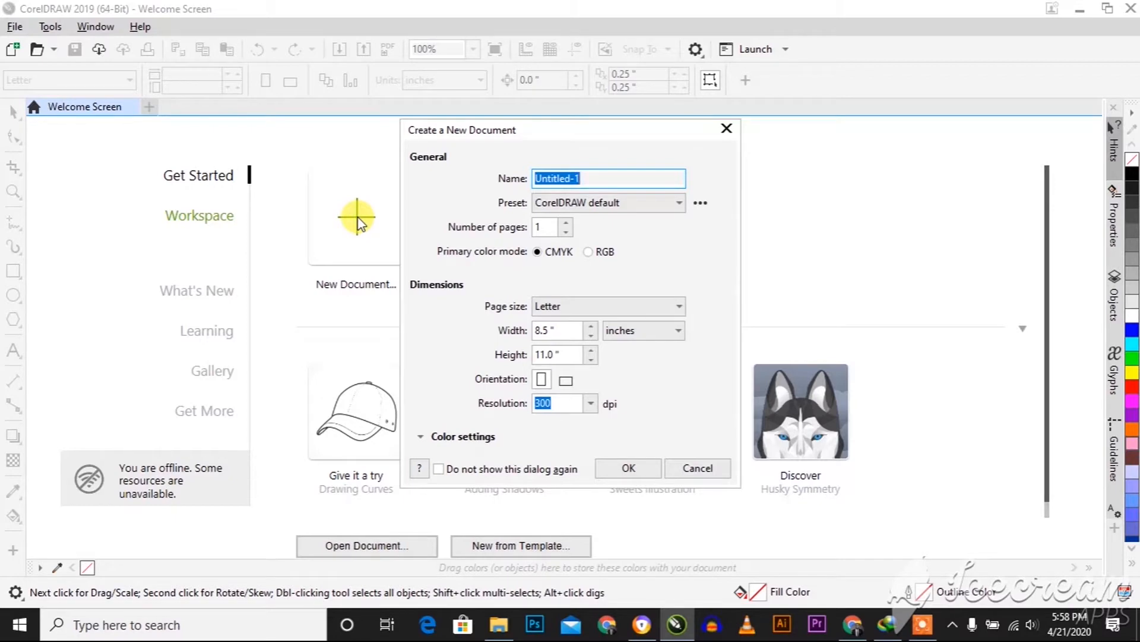
type("clsa")
key("BackSpace")
key("BackSpace")
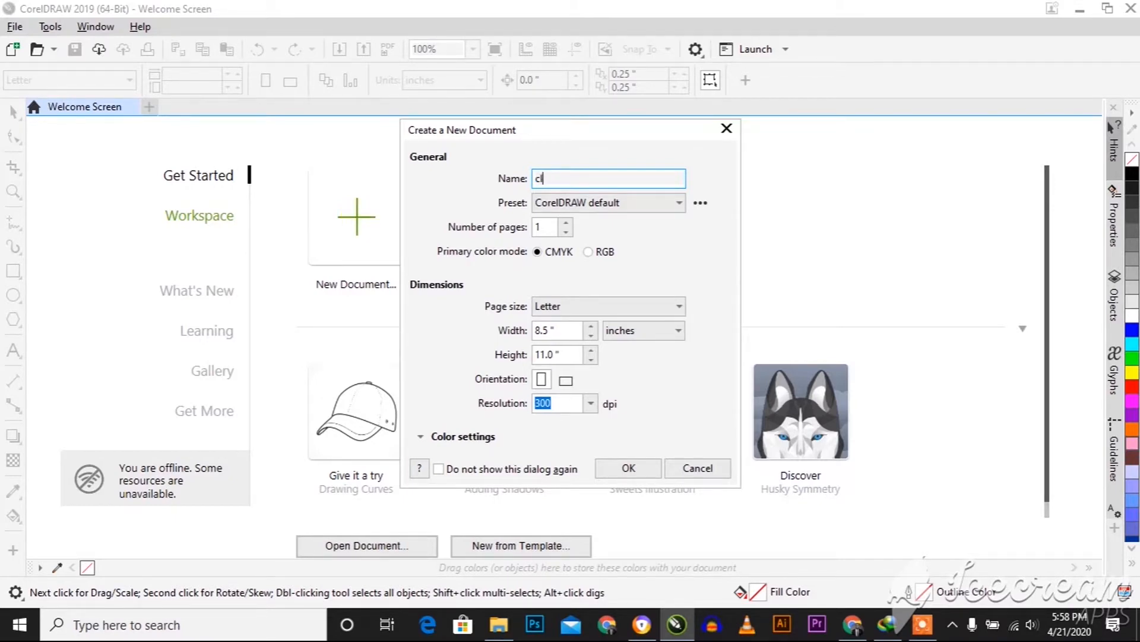
type("ass #1")
left_click(953, 624)
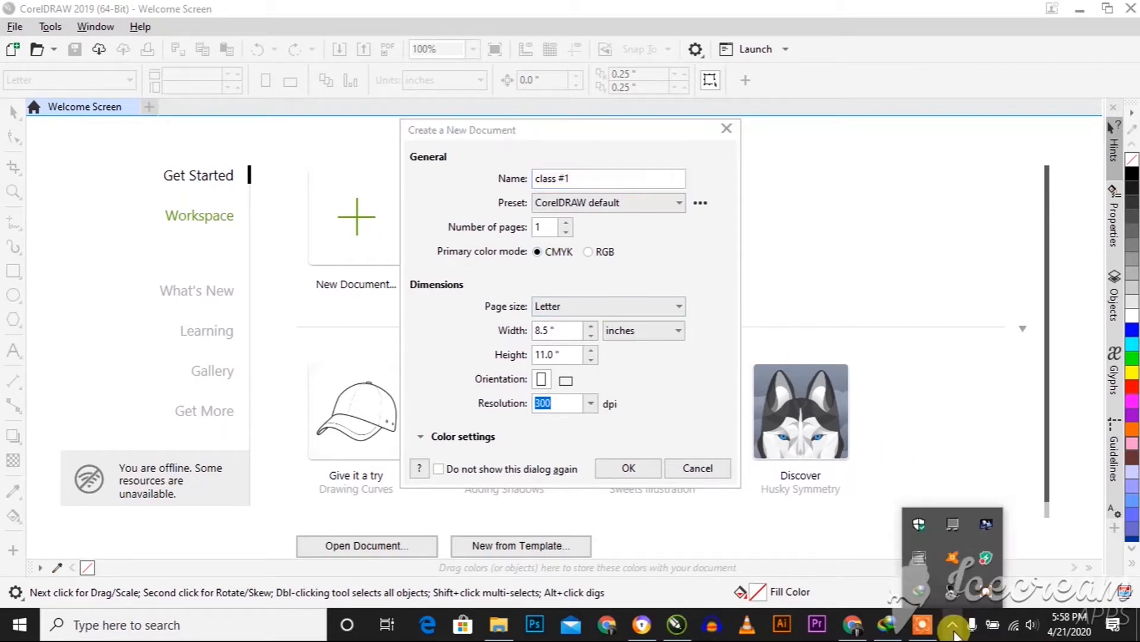
left_click(922, 624)
left_click(606, 598)
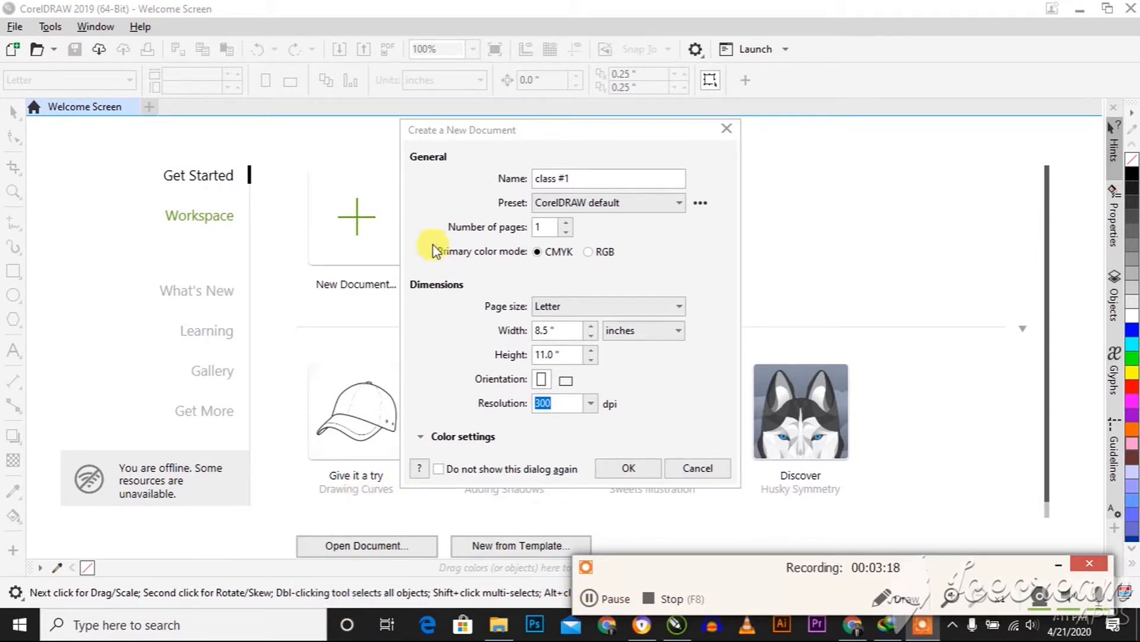
- Review the available presets, try RGB as the primary color mode, and return it to CMYK
left_click(579, 204)
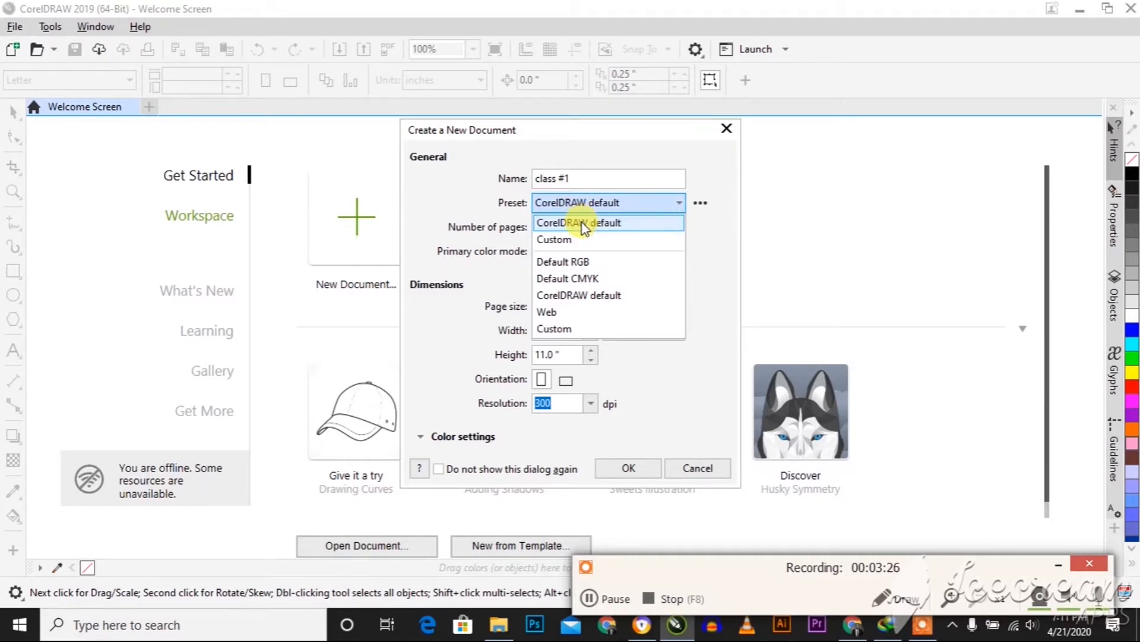
left_click(600, 203)
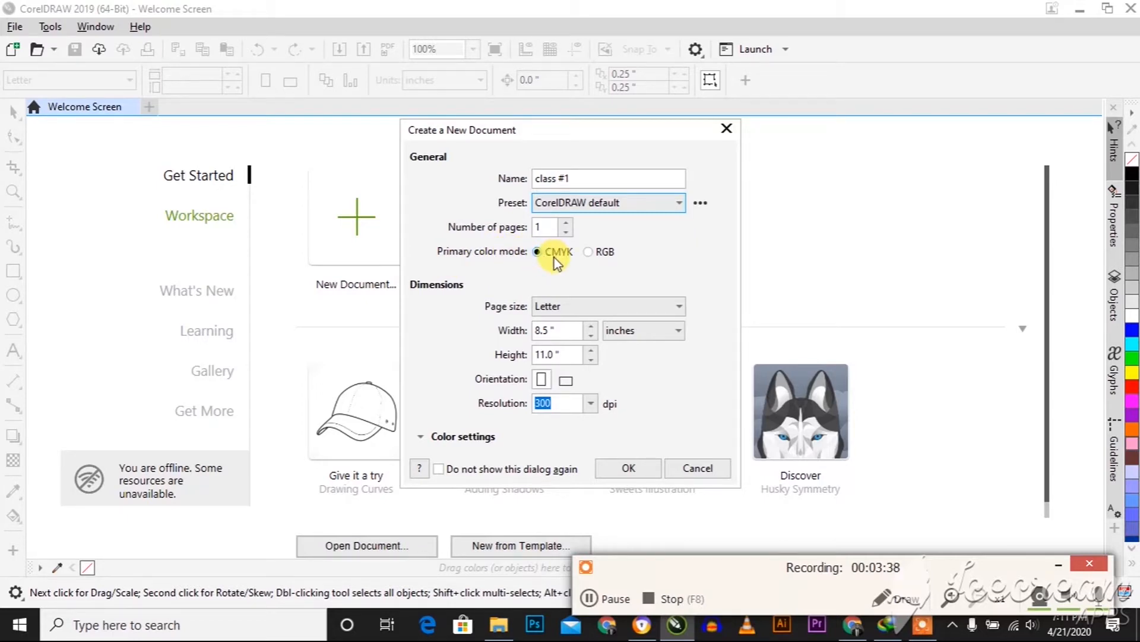
left_click(588, 251)
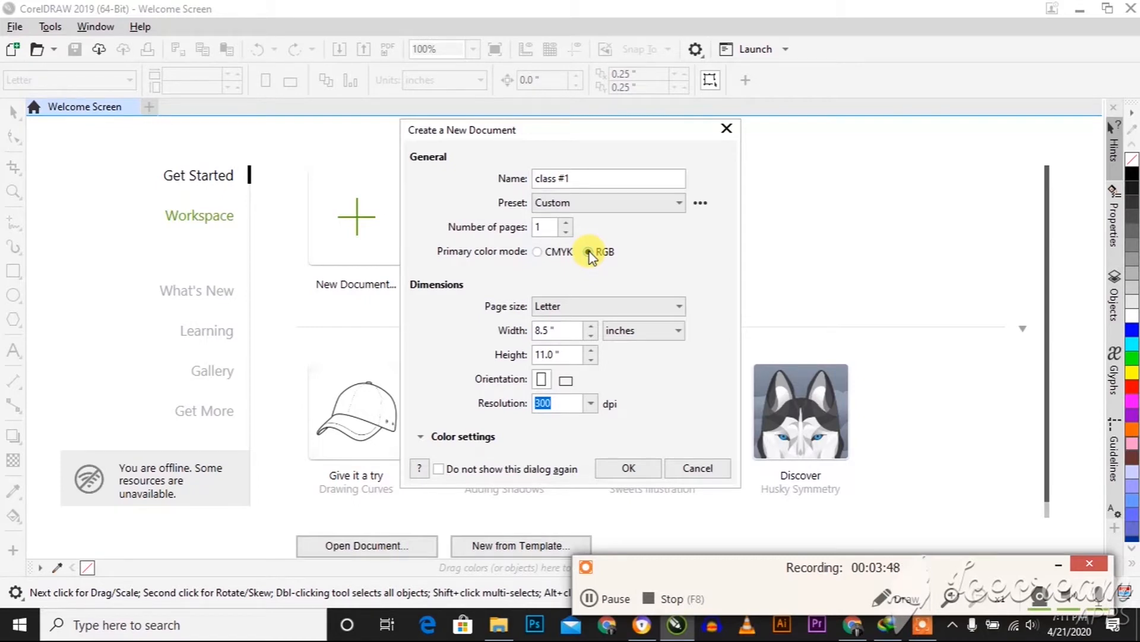
left_click(540, 252)
- Try the Government Letter and Web Page (600x300) page sizes for the new document
left_click(619, 319)
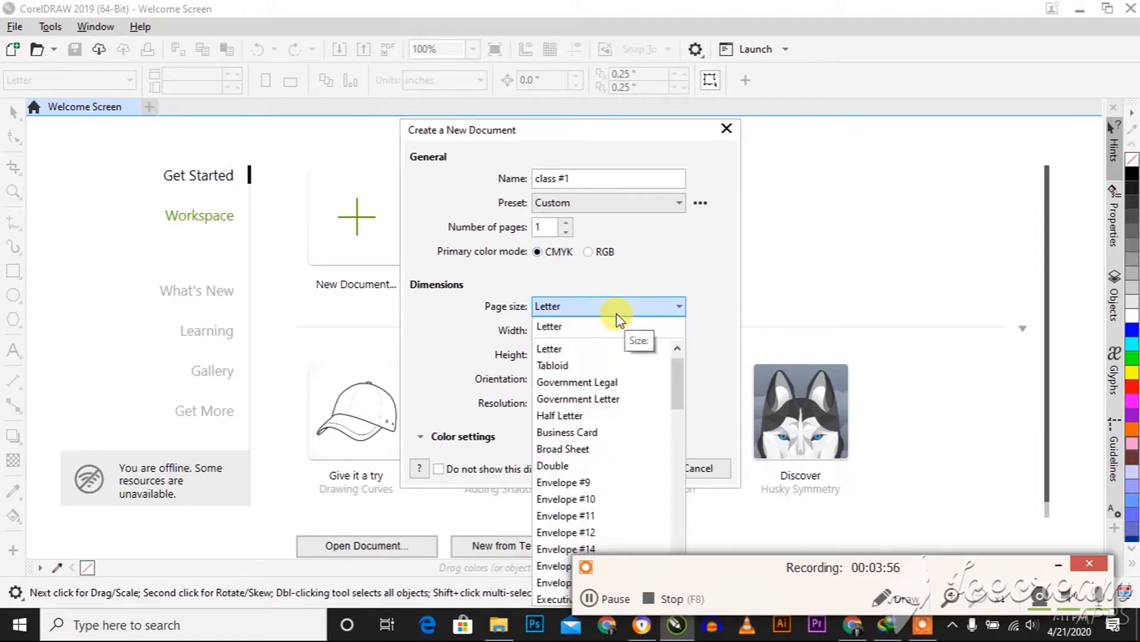
scroll(567, 368, "down", 1)
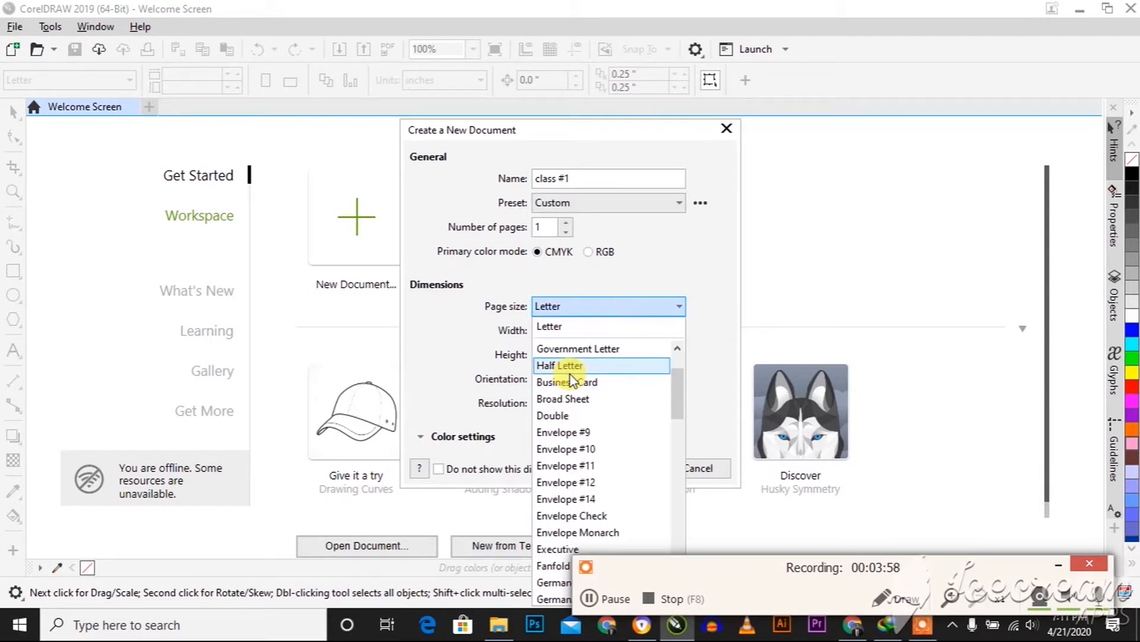
left_click(579, 348)
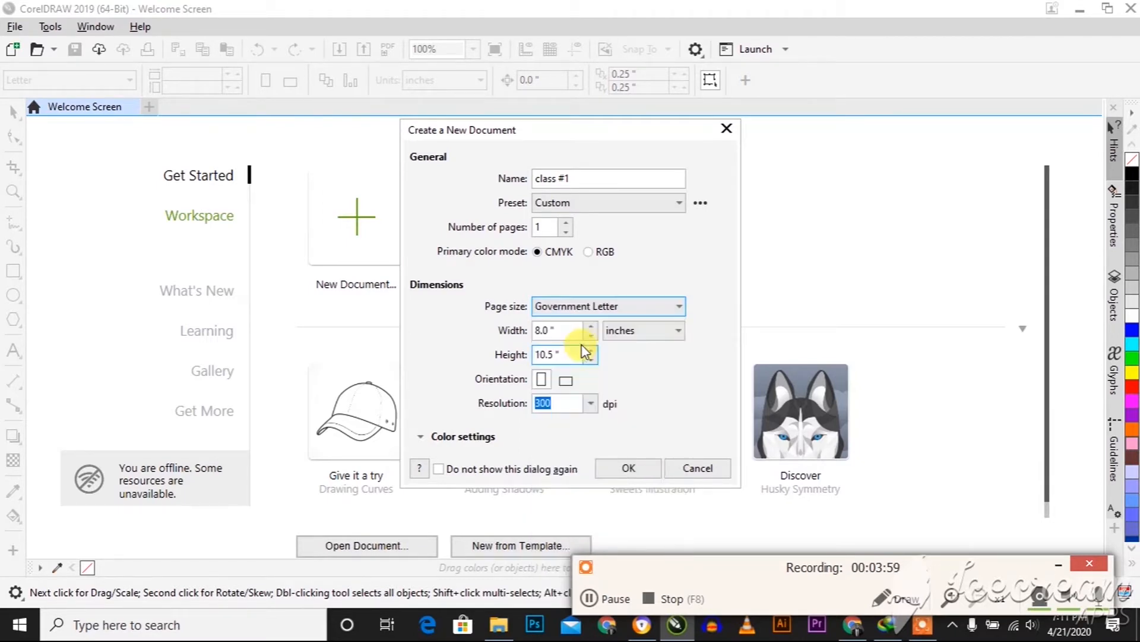
left_click(606, 306)
scroll(568, 412, "down", 7)
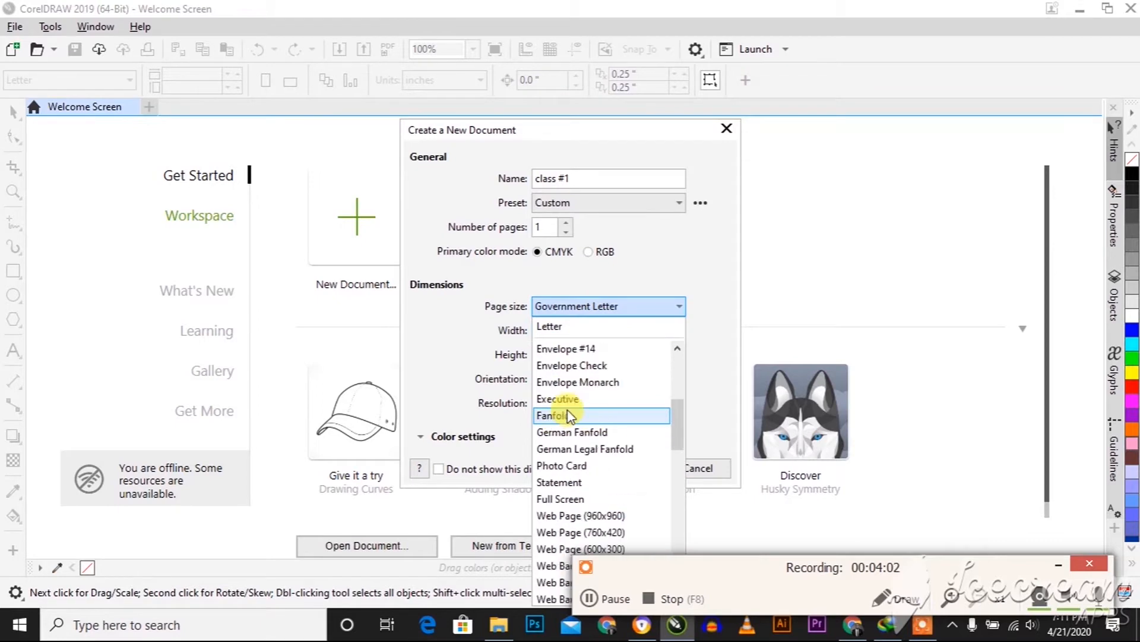
left_click(582, 349)
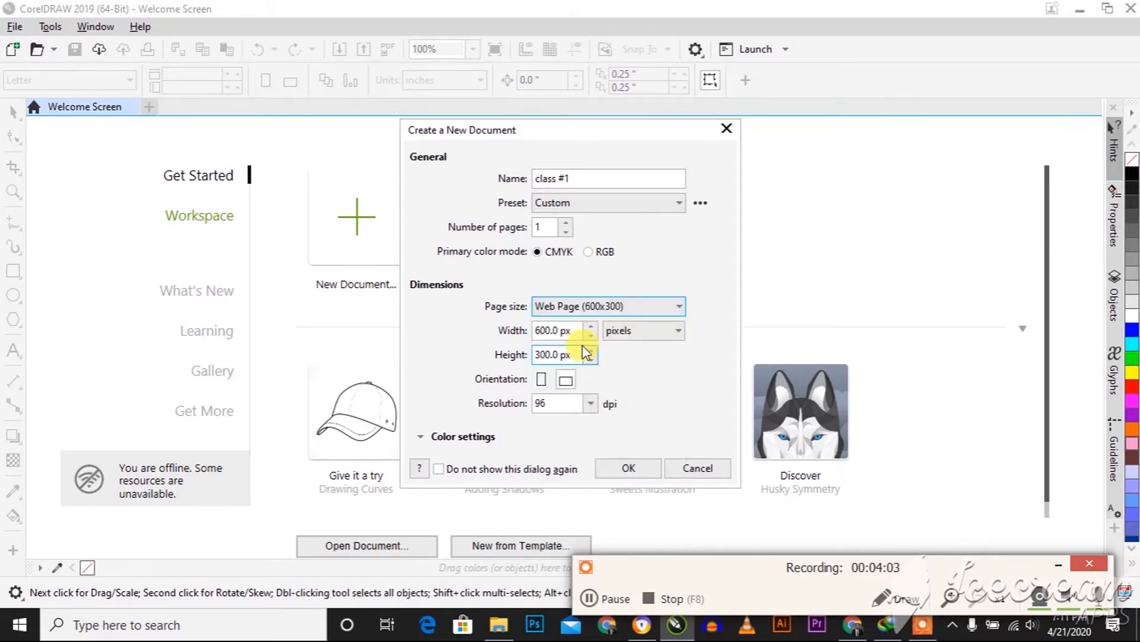
- Set the page size to A5
left_click(591, 305)
scroll(562, 463, "up", 10)
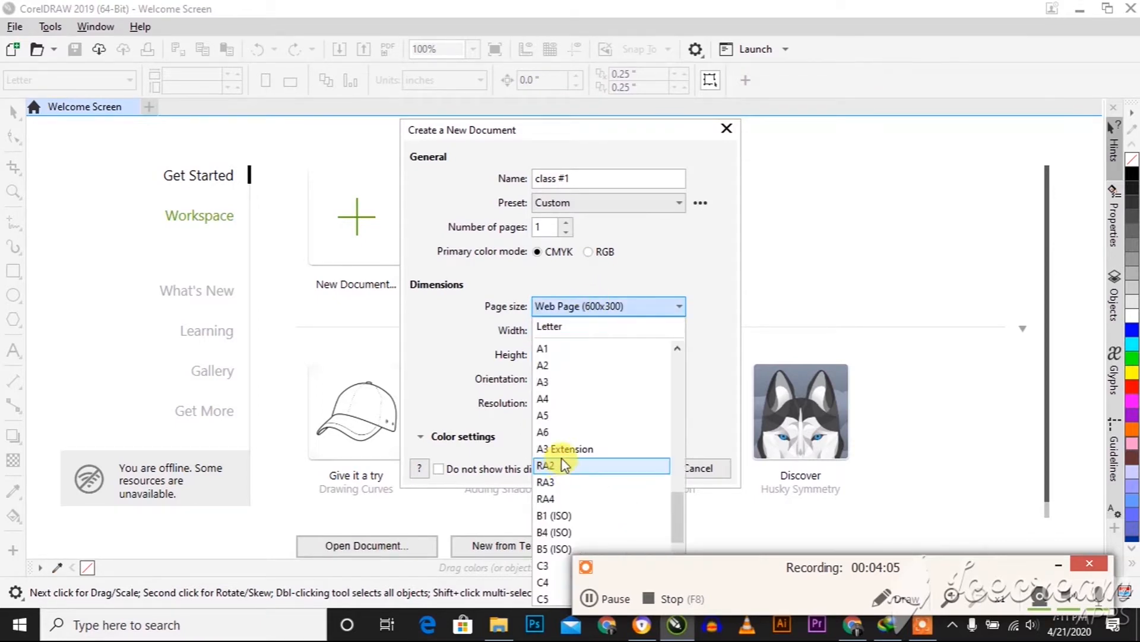
left_click(561, 411)
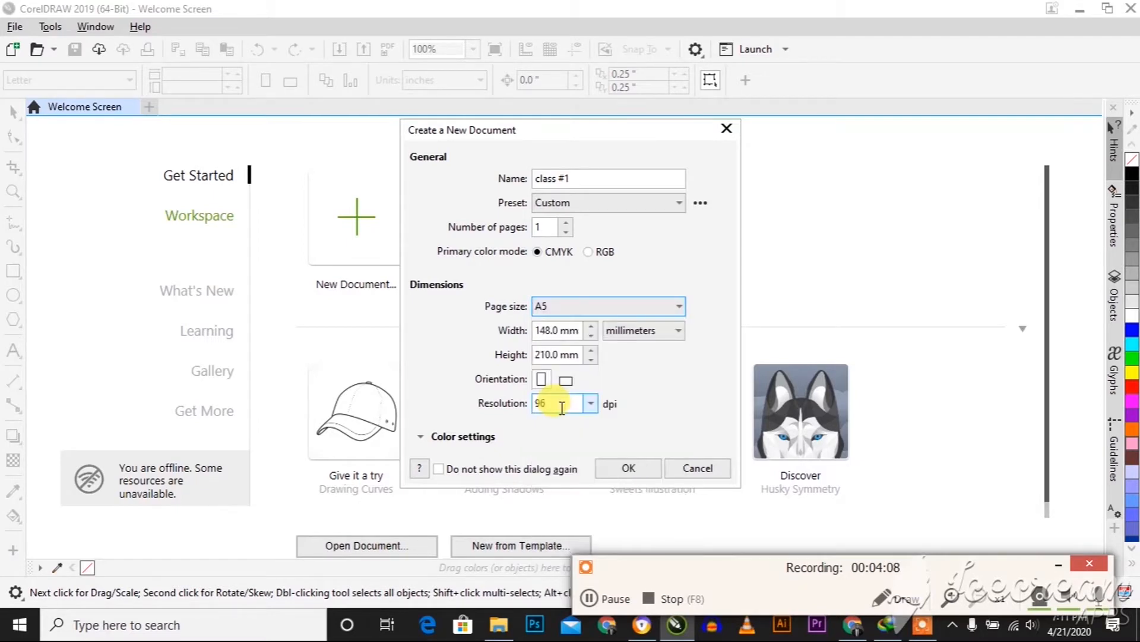
- Compare millimeters and inches as the page dimension units, and set the units to inches
left_click(657, 332)
left_click(647, 358)
left_click(657, 329)
left_click(659, 348)
left_click(659, 333)
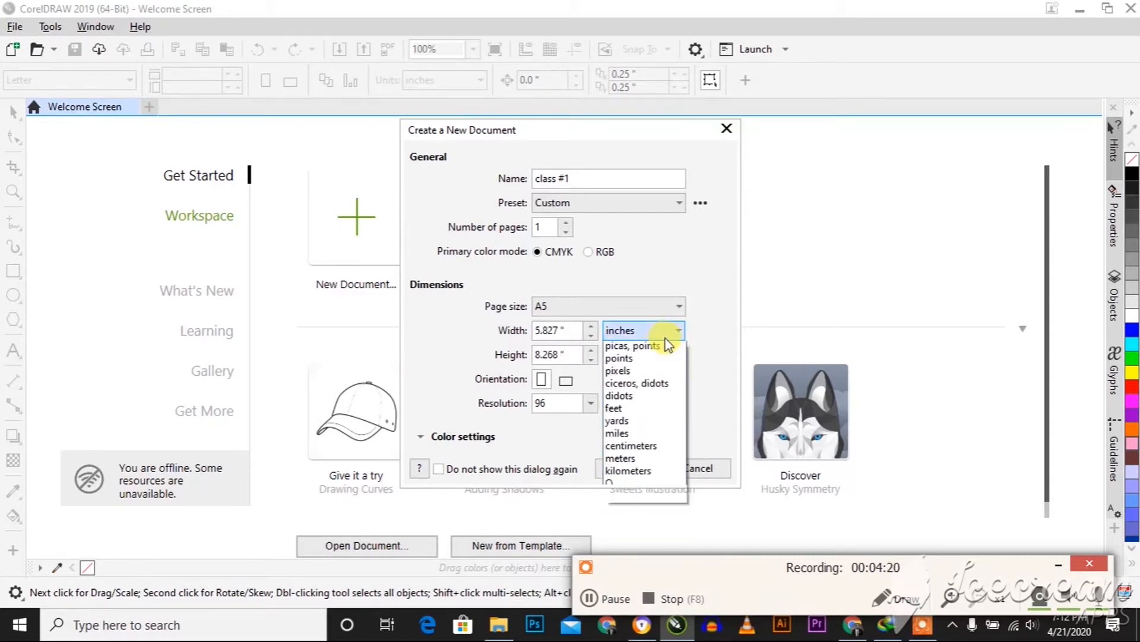
left_click(646, 358)
left_click(665, 334)
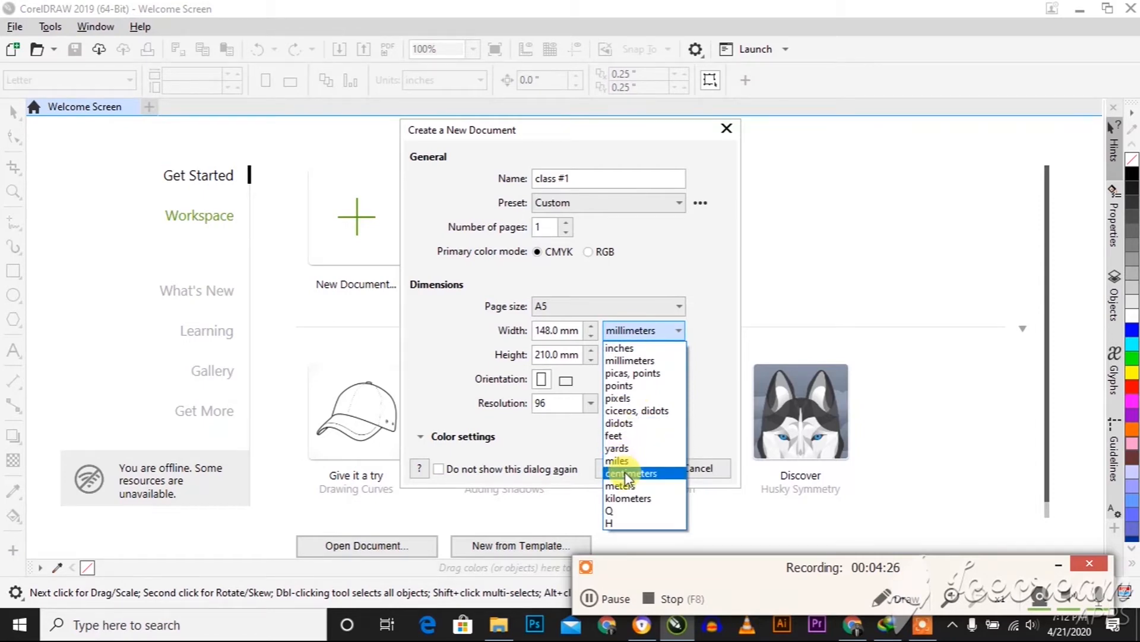
left_click(635, 347)
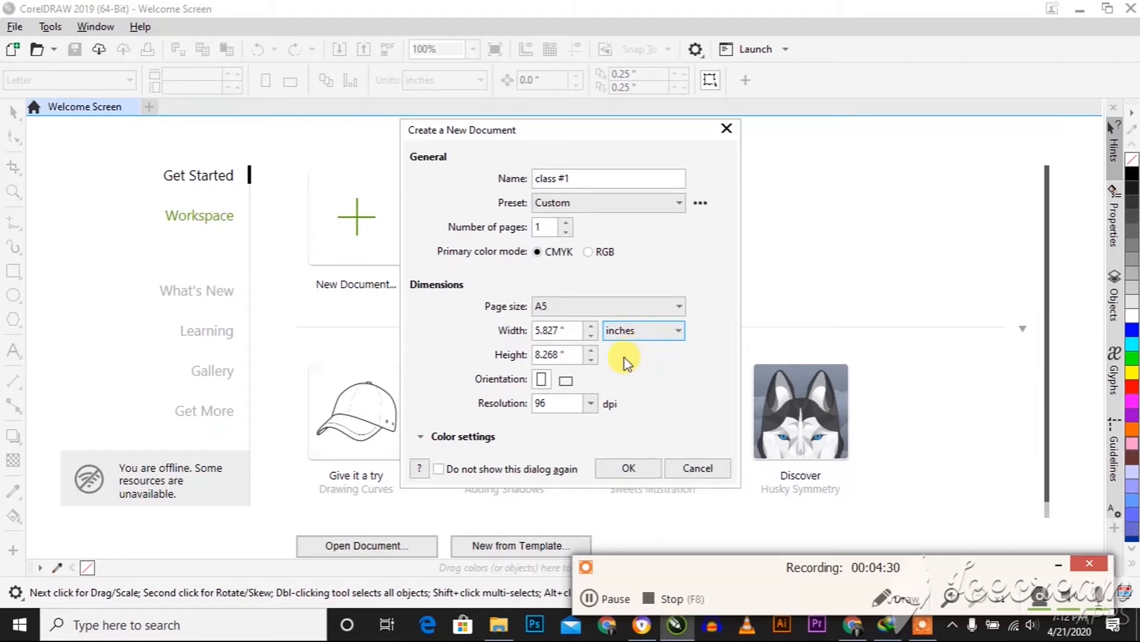
- Try the landscape orientation for the new page and return it to portrait
left_click(566, 381)
left_click(541, 380)
left_click(562, 385)
left_click(543, 380)
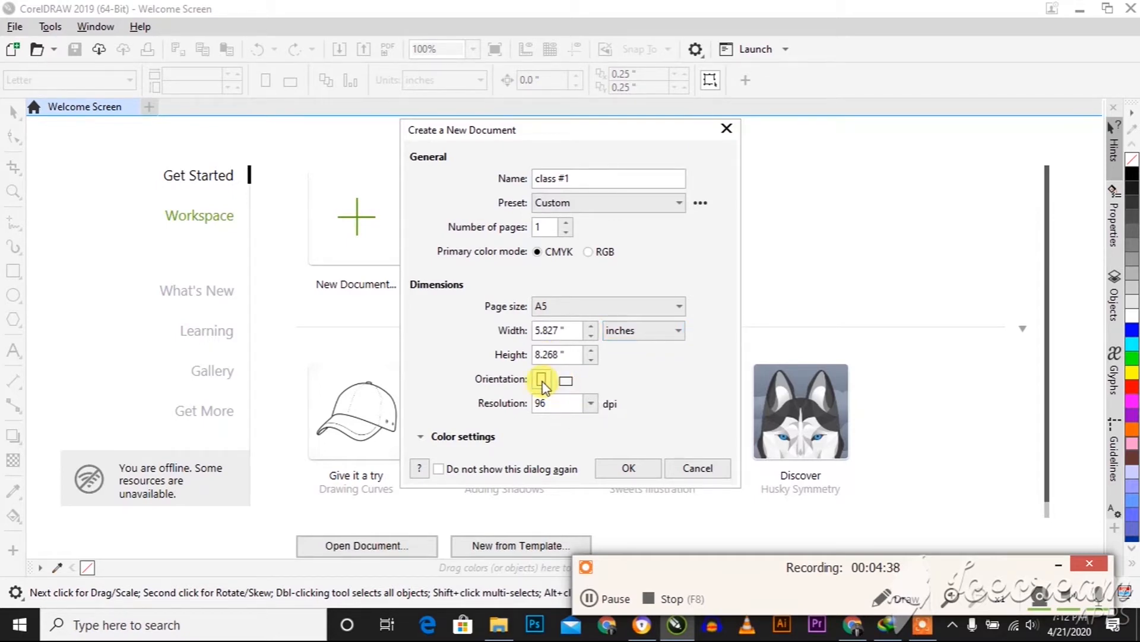
- Set the resolution to 300 dpi and create the document
left_click(594, 406)
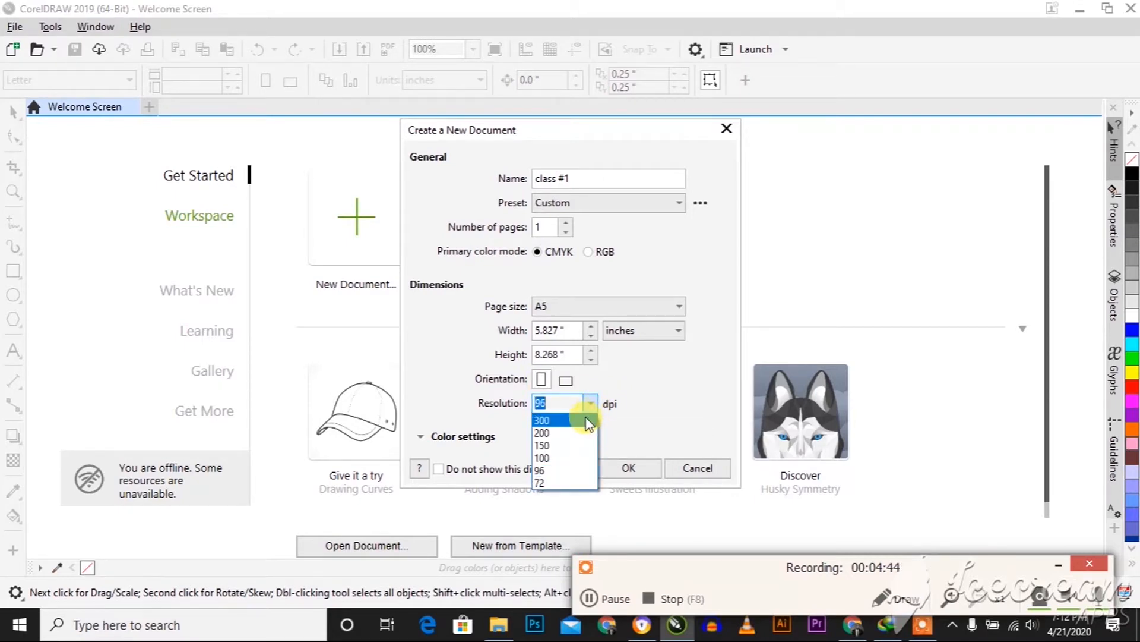
left_click(588, 420)
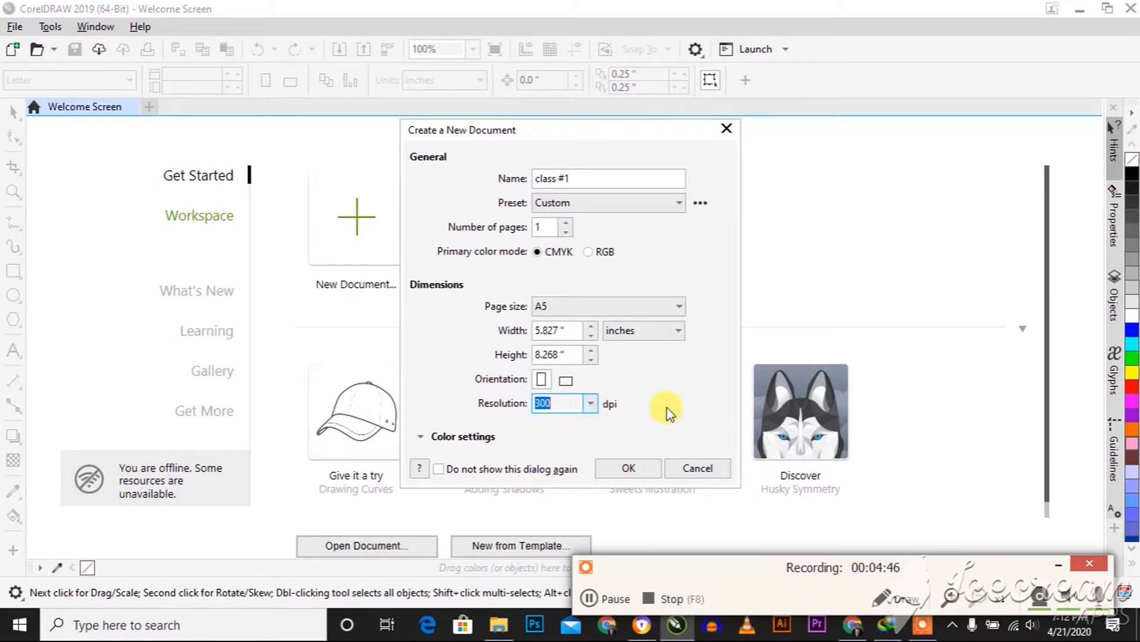
left_click(617, 470)
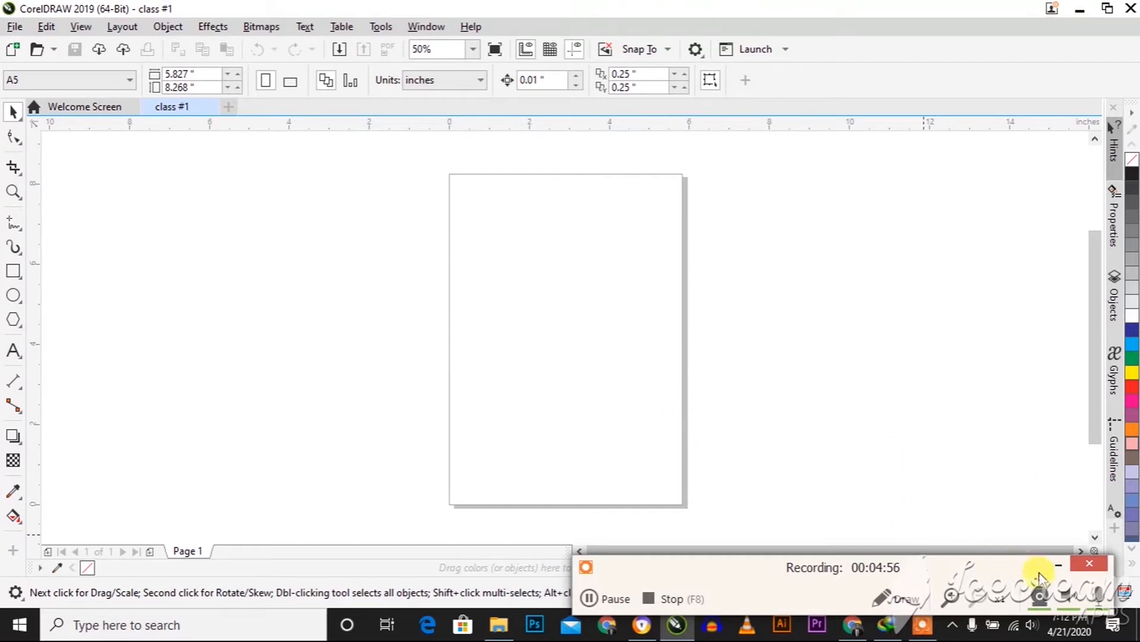
left_click(1057, 565)
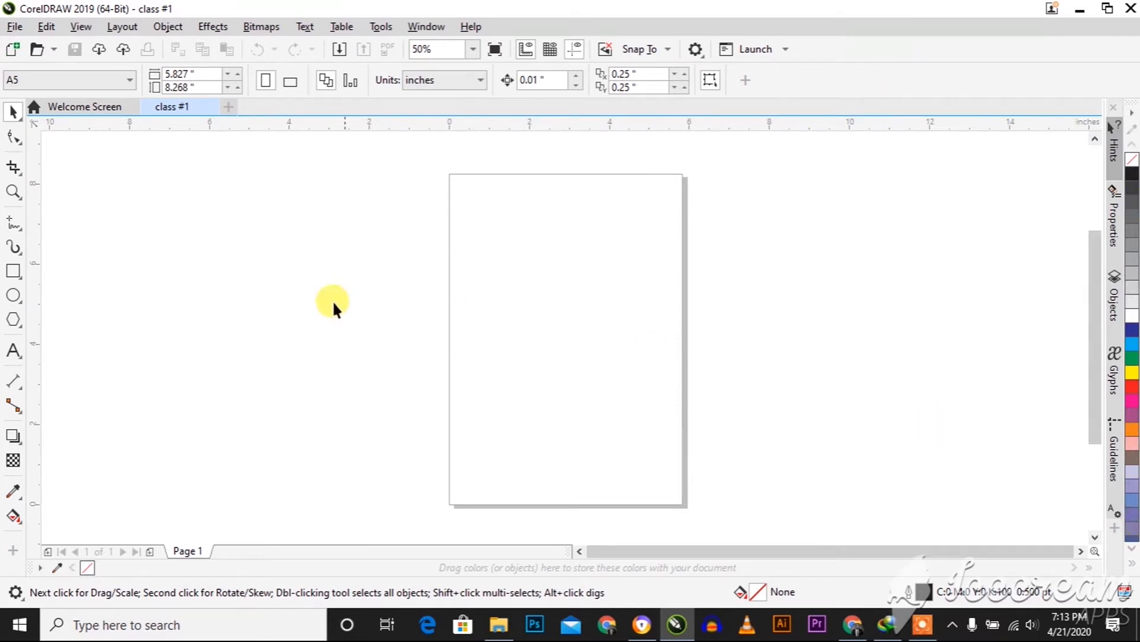
left_click(10, 111)
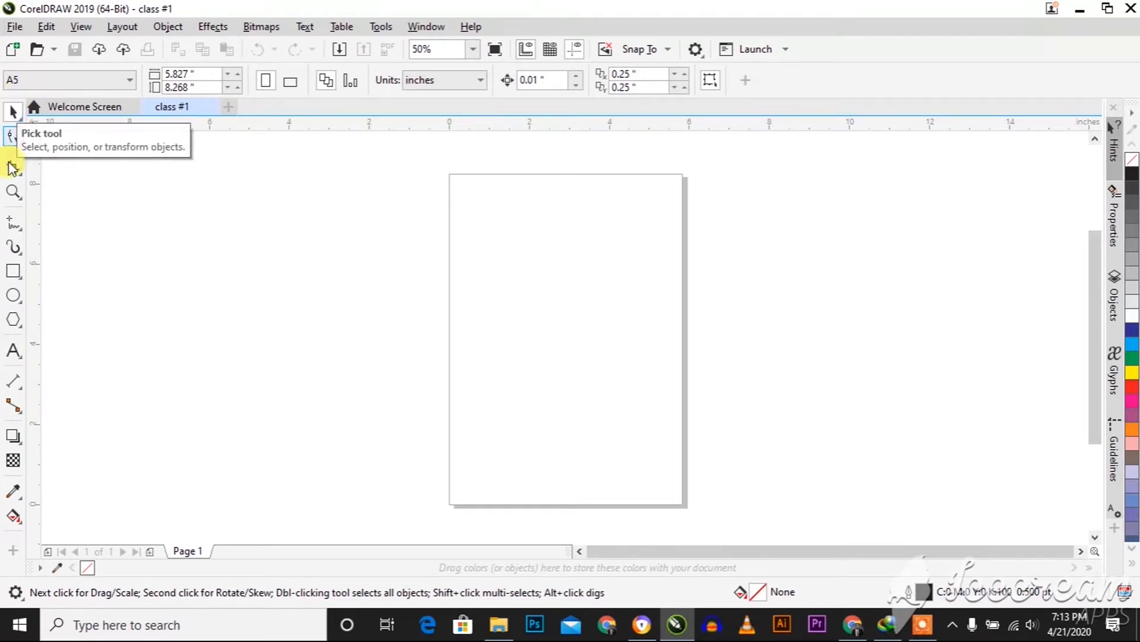
- Draw three separate rectangles: two side by side near the page's upper edge and one about 2.36 by 2.05 inches below them
left_click(13, 271)
left_click_drag(446, 191, 540, 259)
left_click_drag(556, 207, 660, 287)
left_click_drag(480, 304, 575, 387)
- Select all three rectangles, fill them with blue and deselect them, leaving the document defaults unchanged
key("space")
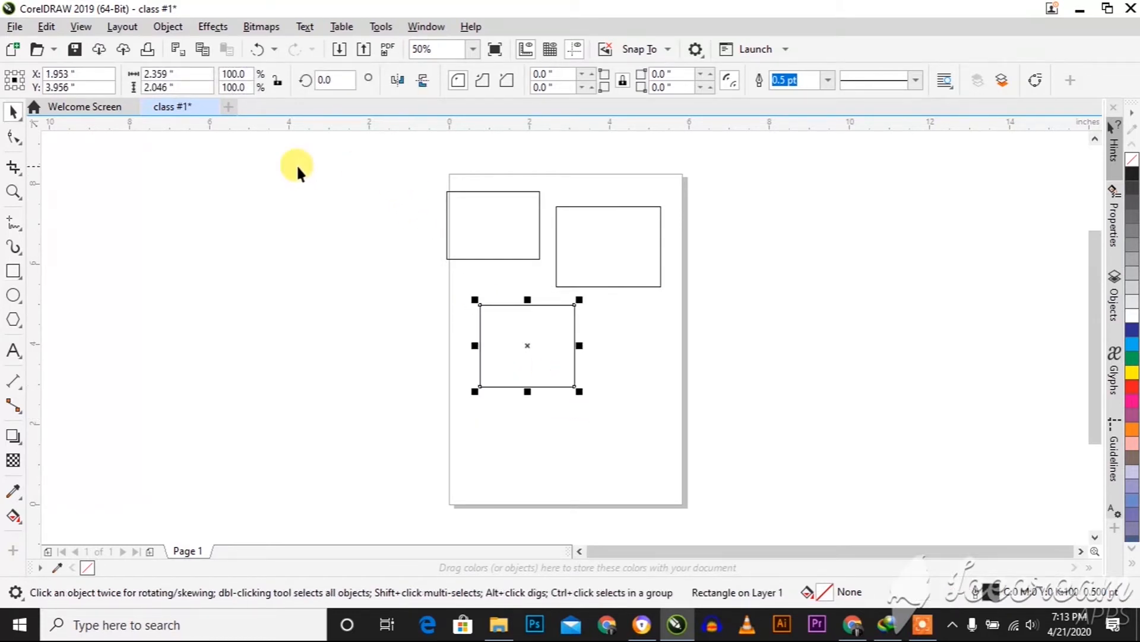
left_click_drag(371, 152, 546, 311)
left_click_drag(754, 401, 756, 409)
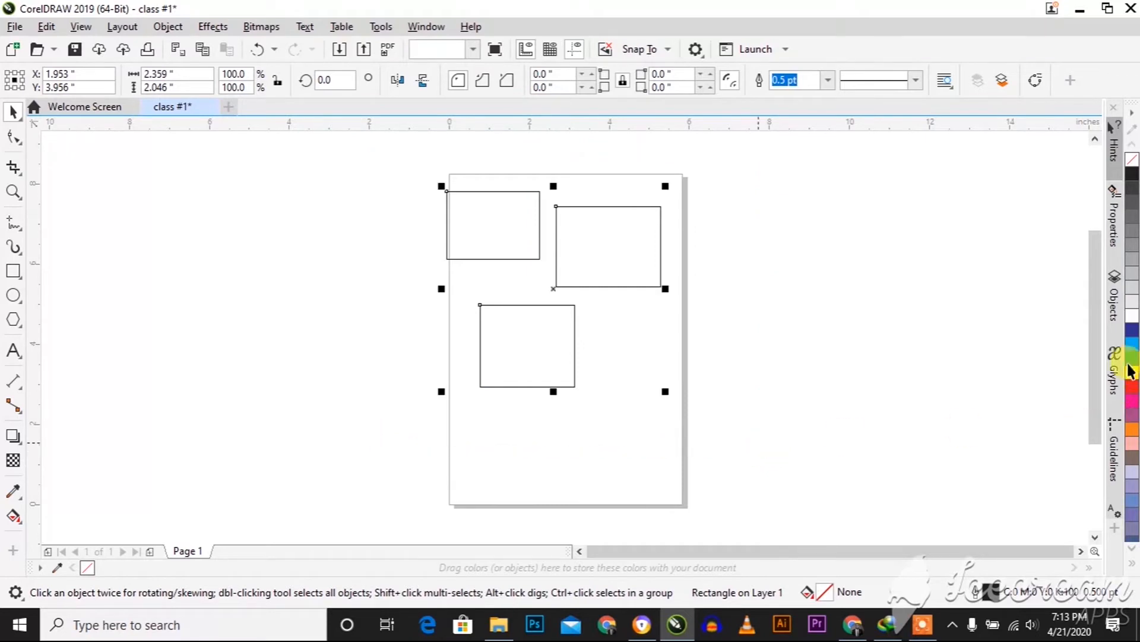
left_click(1134, 336)
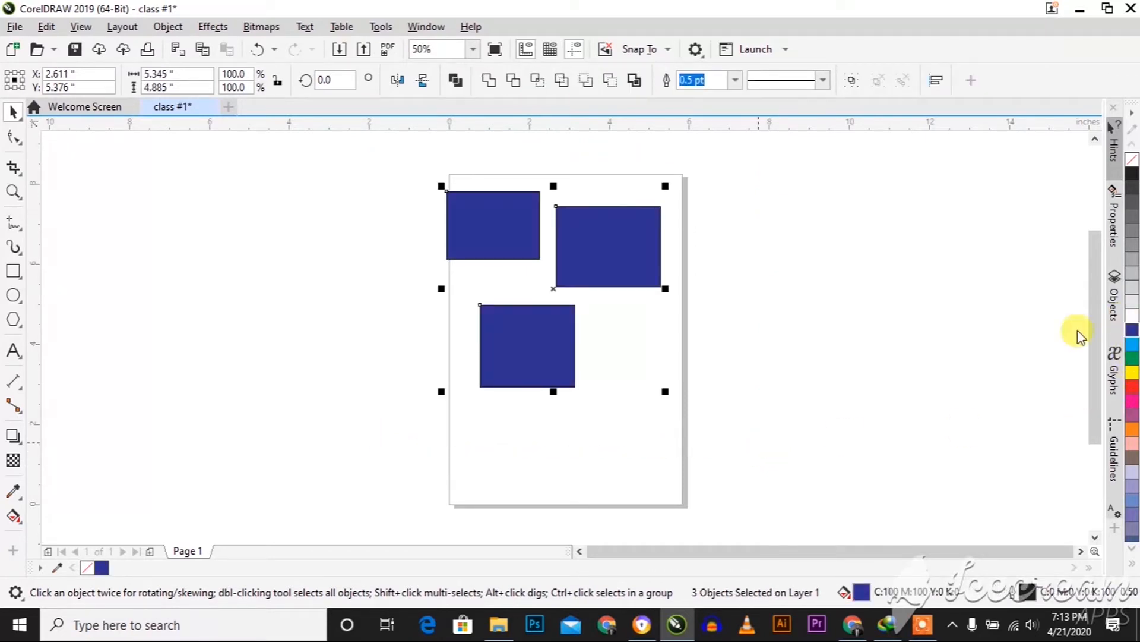
left_click(860, 316)
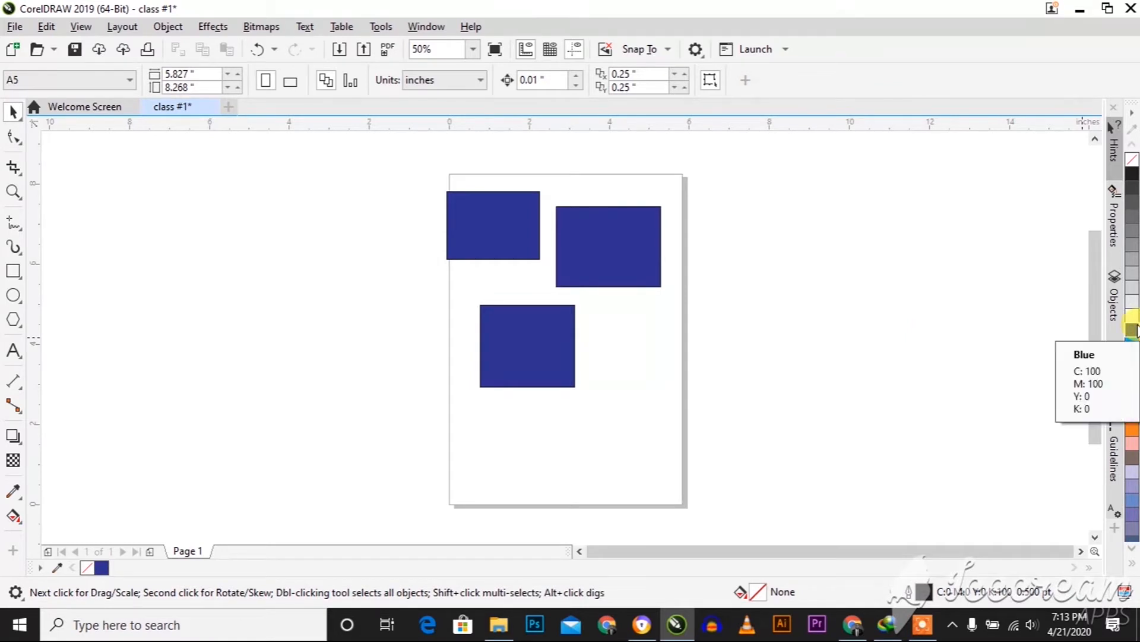
left_click(1132, 332)
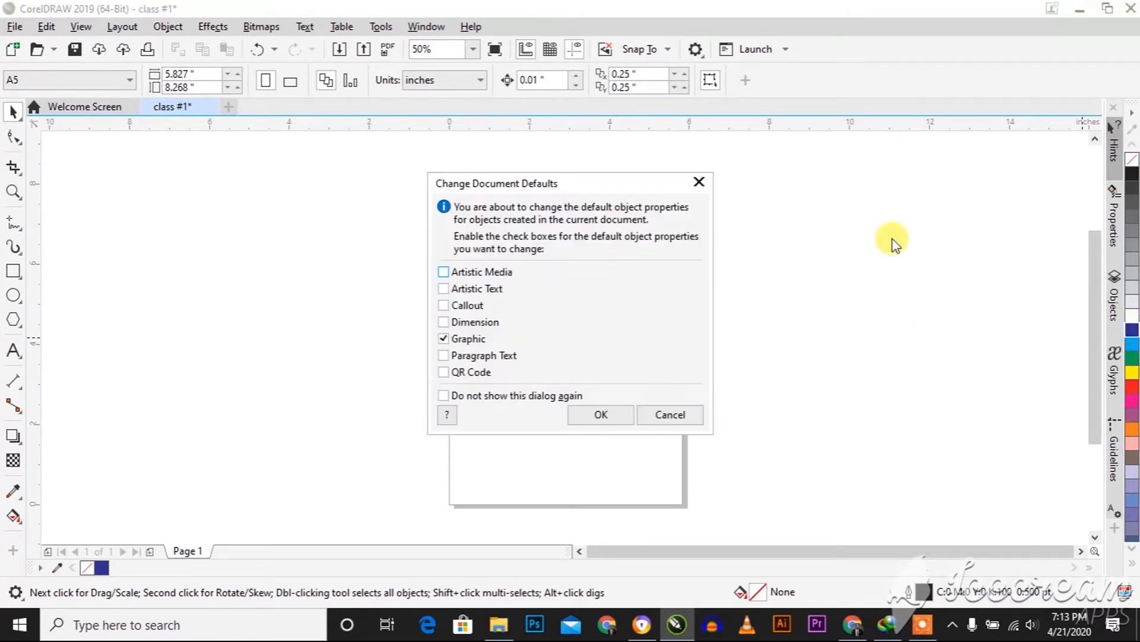
left_click(669, 415)
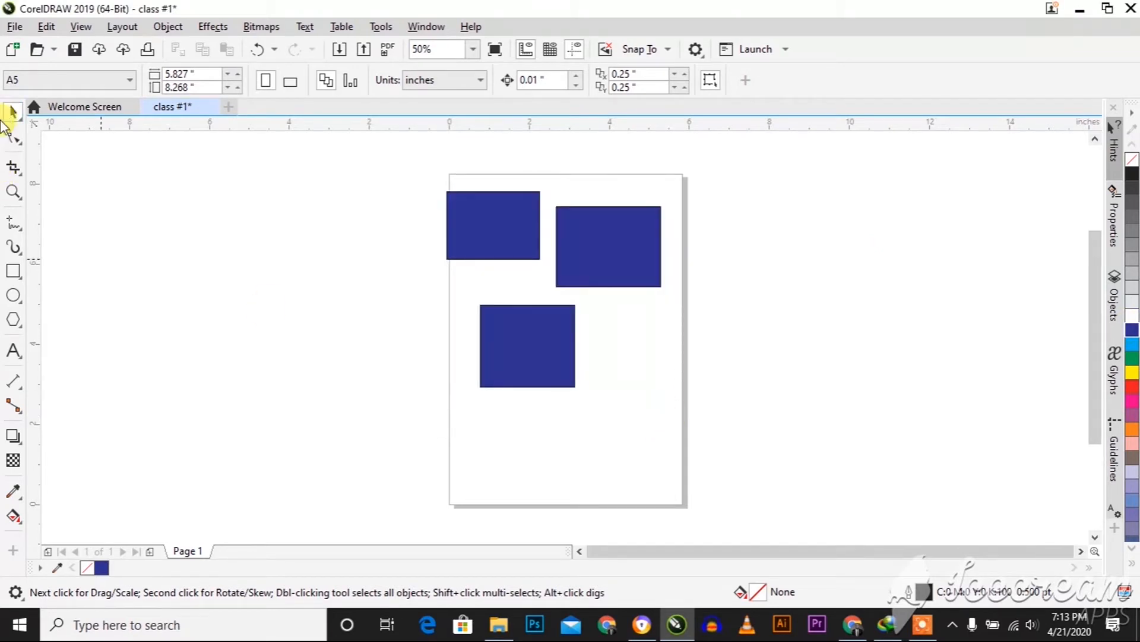
- Enlarge the upper-left rectangle proportionally outward from its corner to about 4.84 by 3.53 inches
left_click(449, 195)
left_click_drag(447, 191, 305, 213)
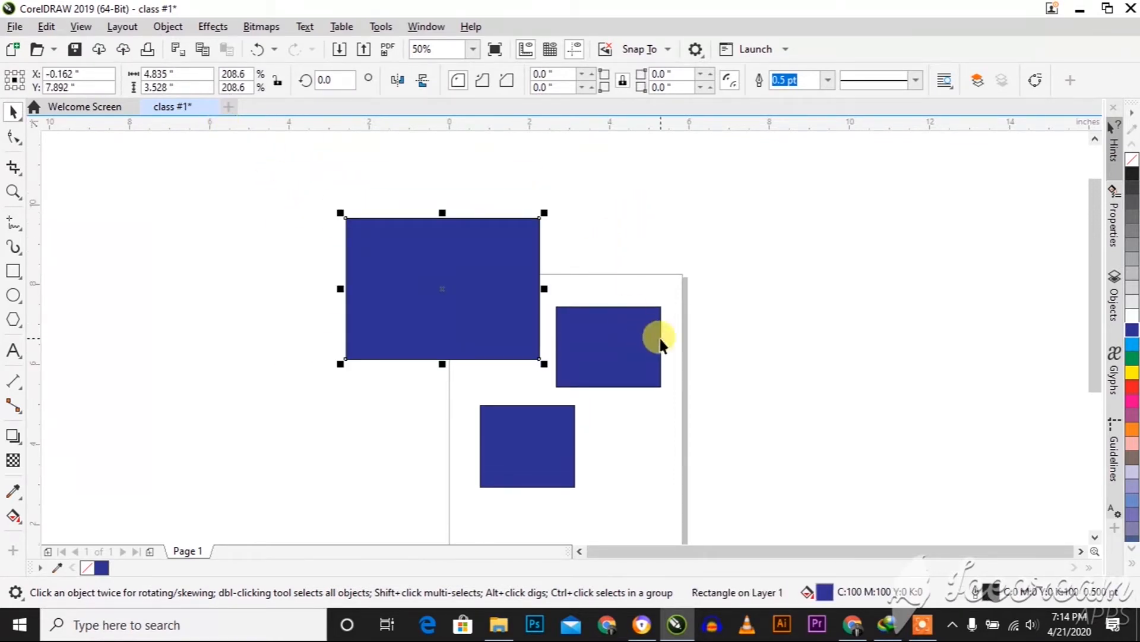
- Select all three rectangles together and scale them down about their center to about 7.11 by 6.08 inches overall
left_click(636, 375)
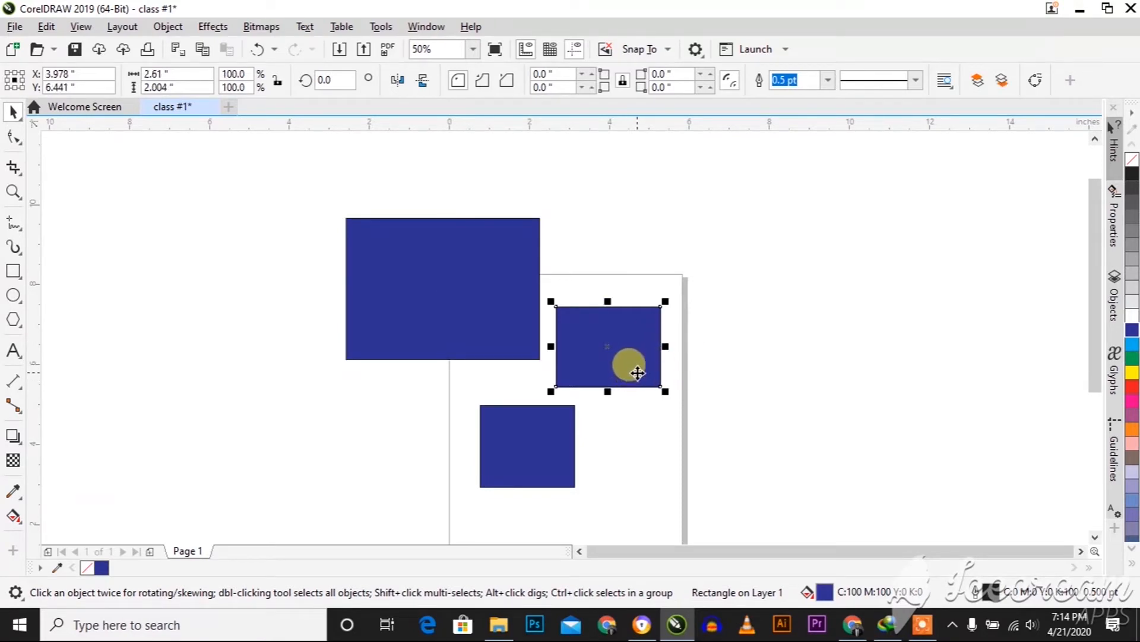
left_click(453, 330, "shift")
left_click(540, 440, "shift")
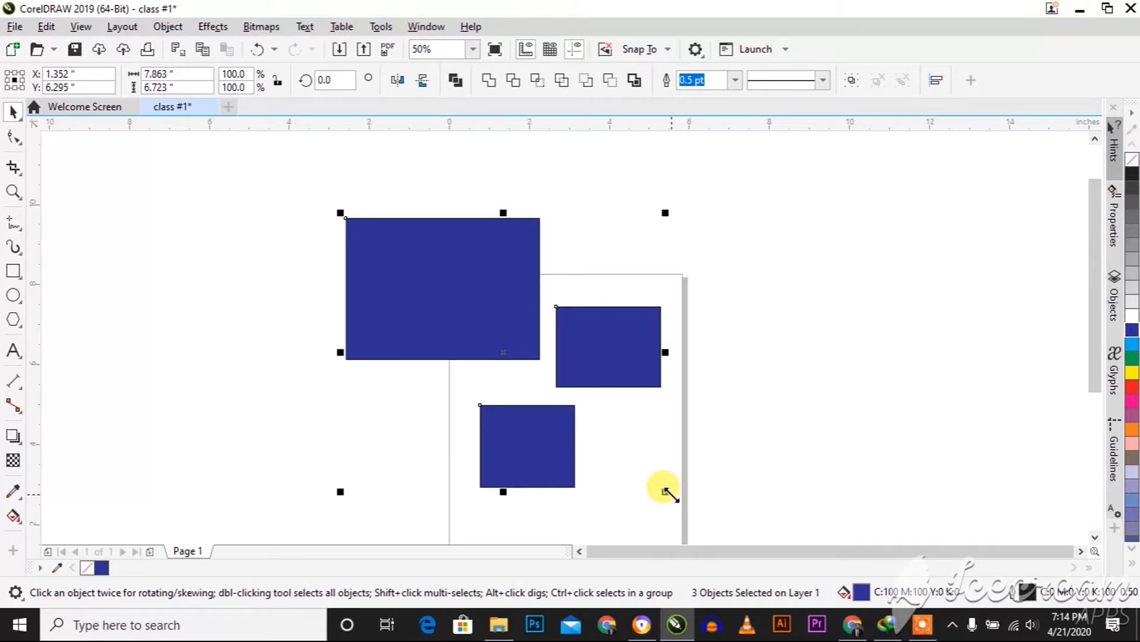
left_click_drag(657, 488, 569, 401)
key("ctrl+z")
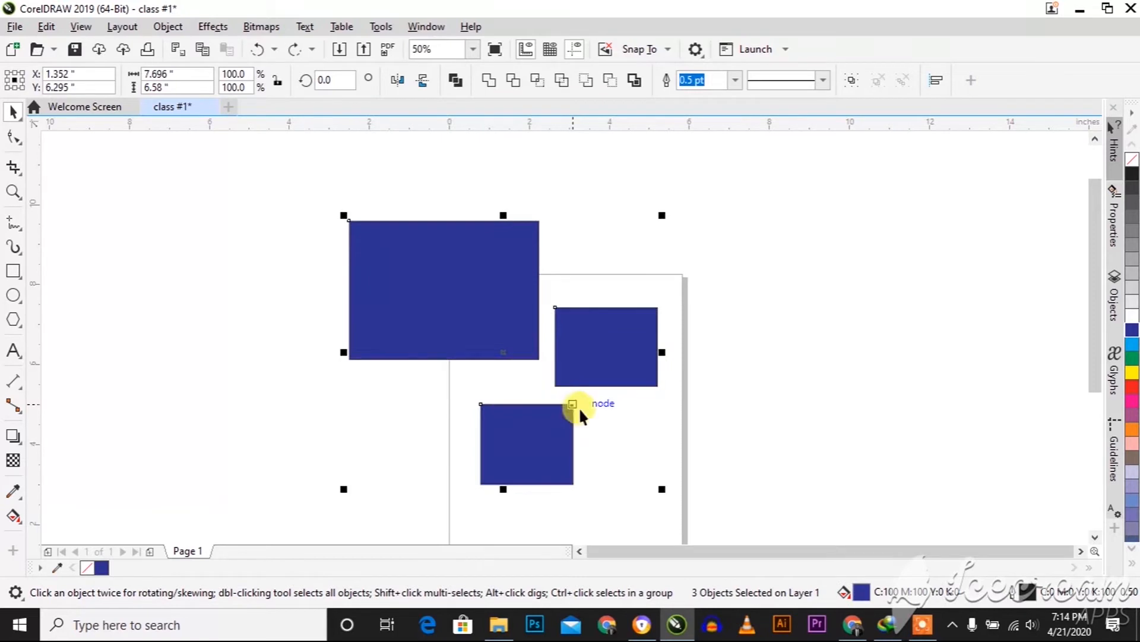
mouse_move(663, 493)
left_mouse_down()
mouse_move(613, 440)
mouse_move(652, 498)
left_mouse_up()
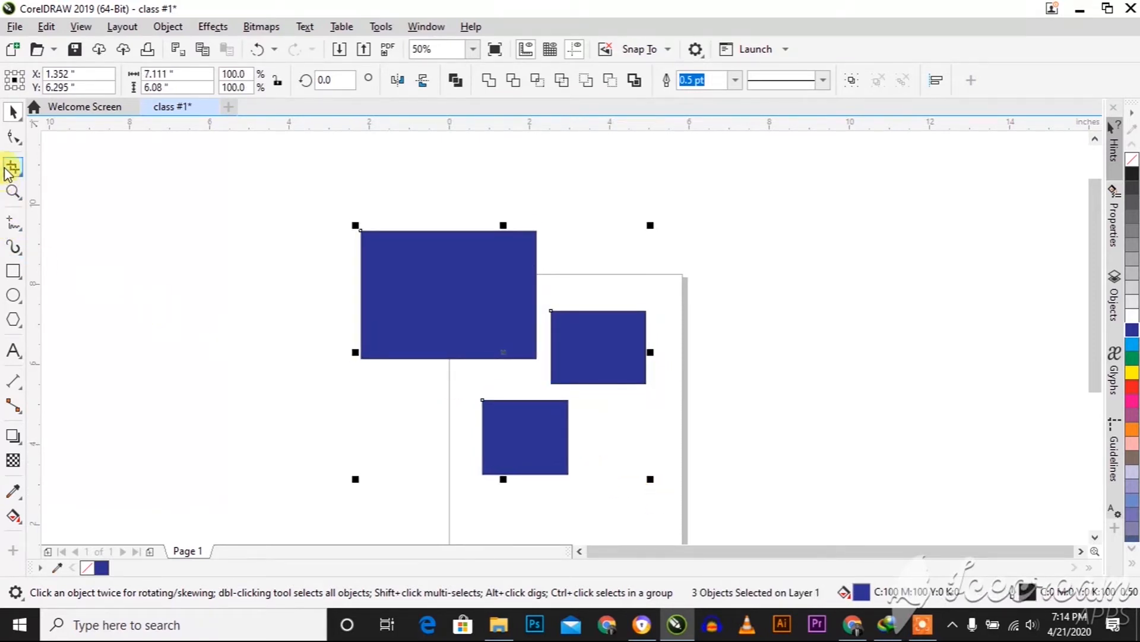
- Round only the upper-left corner of the largest rectangle to a radius of about 0.97 inches with the Shape tool
left_click(12, 140)
left_click(378, 273)
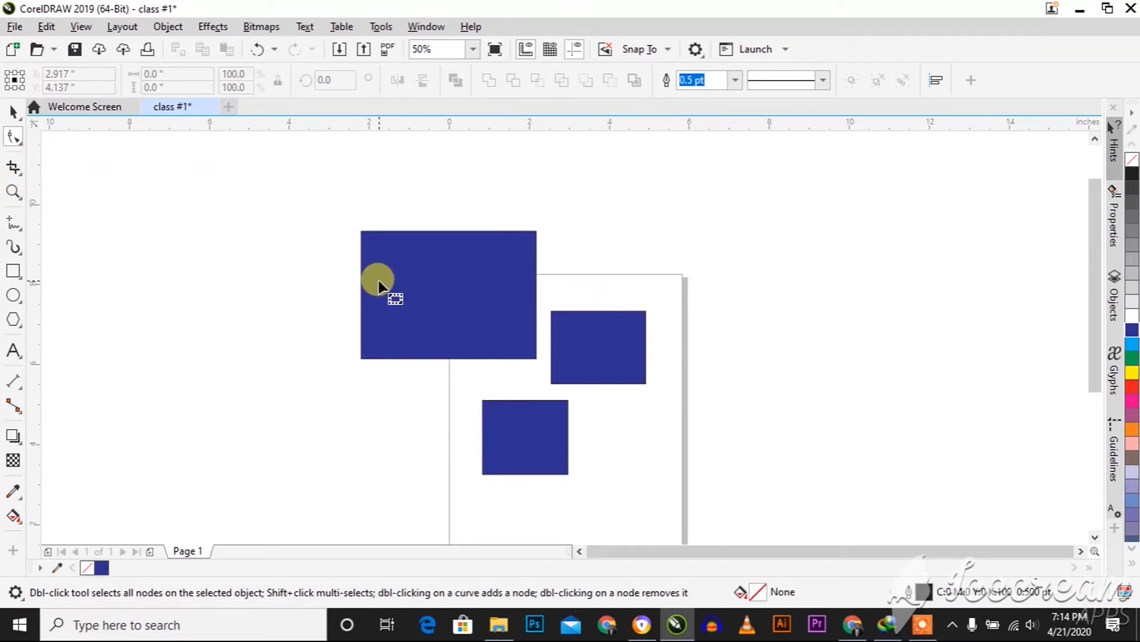
left_click(378, 284)
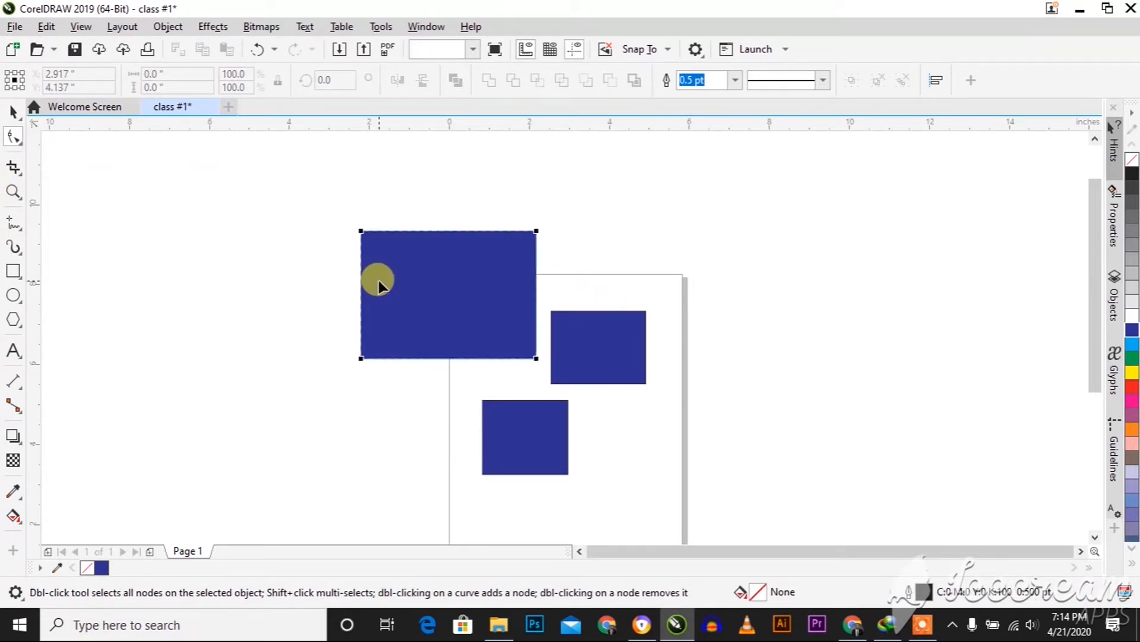
left_click_drag(362, 231, 400, 233)
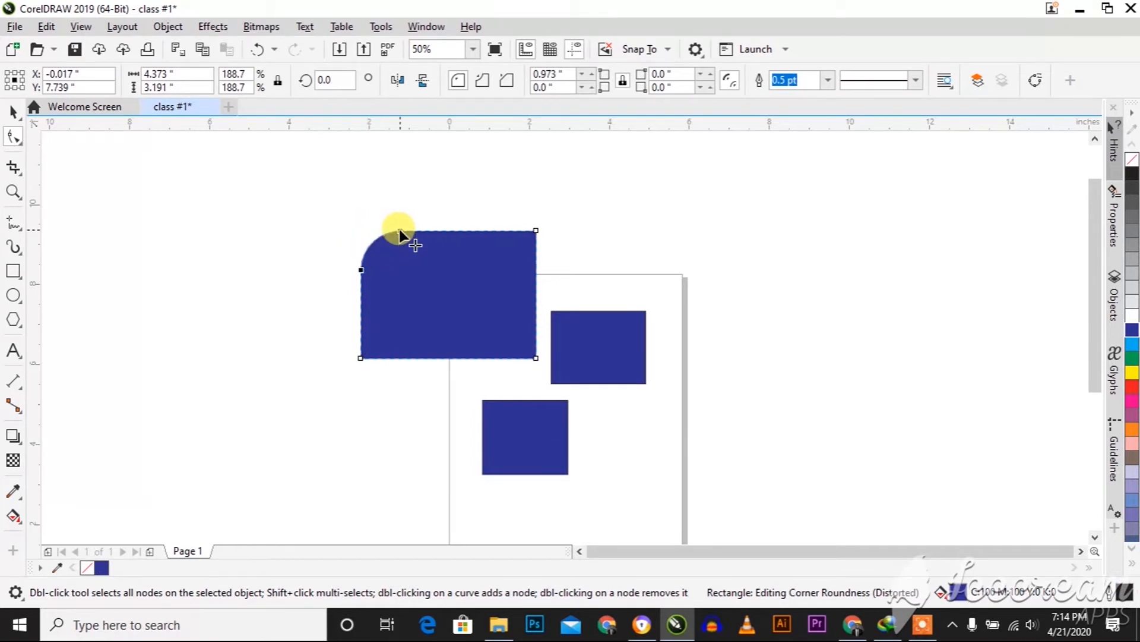
- Try scalloped, chamfered and fully rounded corners on the largest rectangle, returning to the single rounded corner
left_click(487, 85)
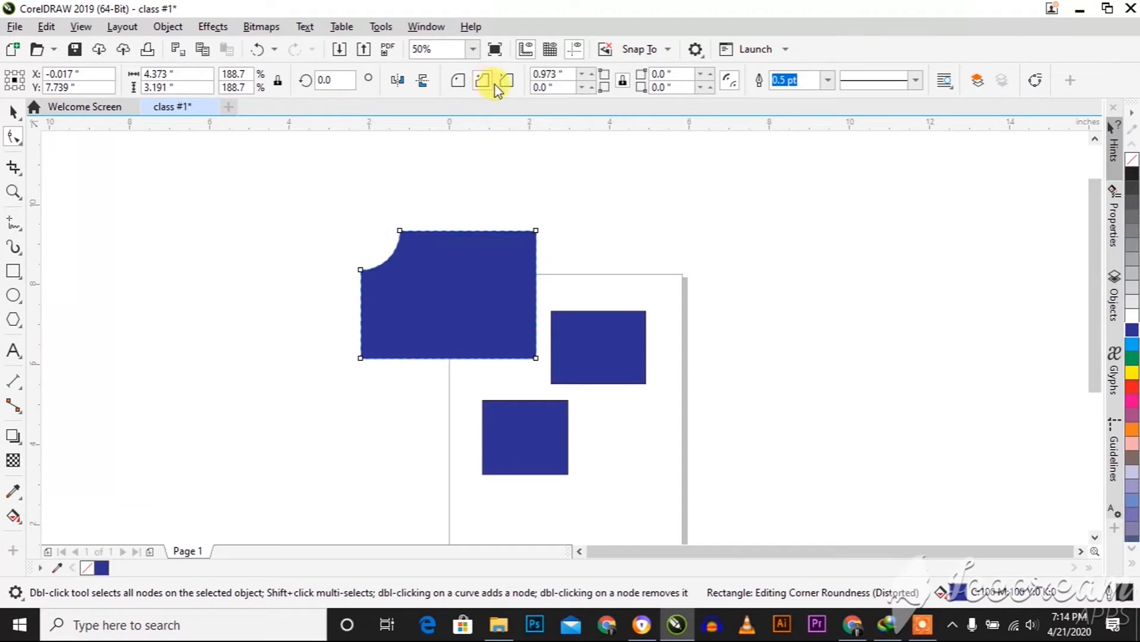
left_click(502, 86)
left_click(455, 86)
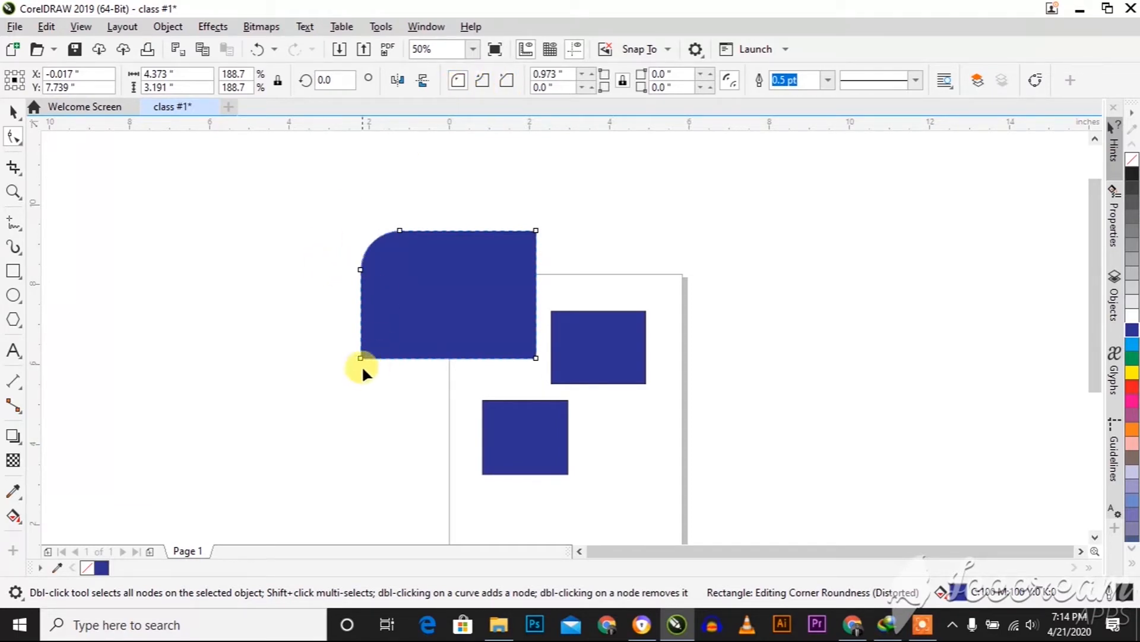
left_click_drag(360, 357, 439, 349)
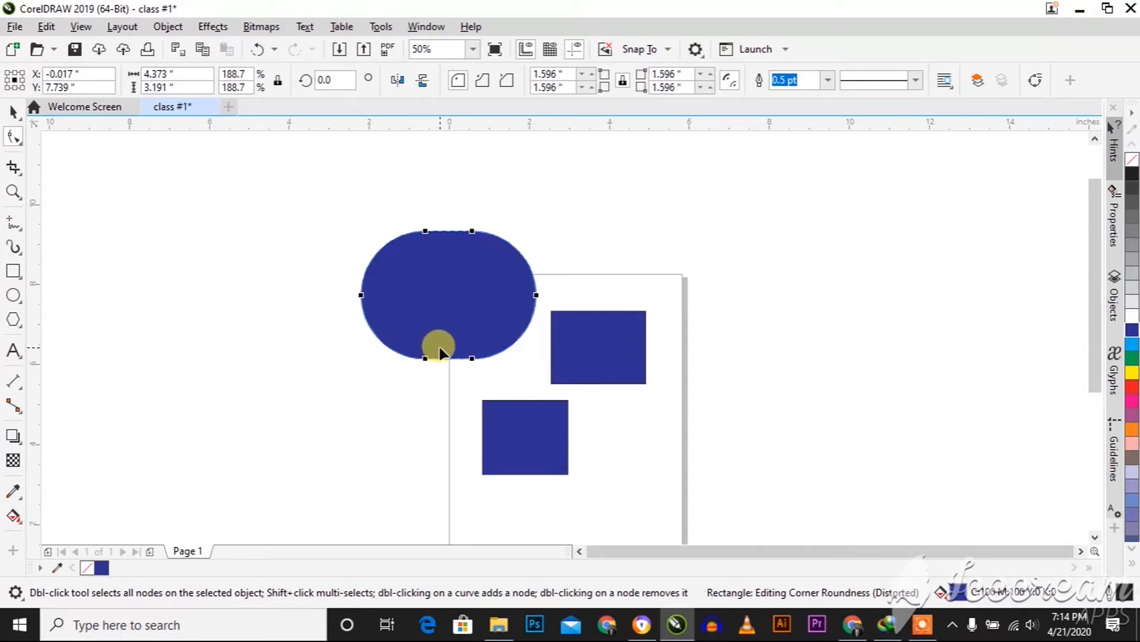
key("ctrl+z")
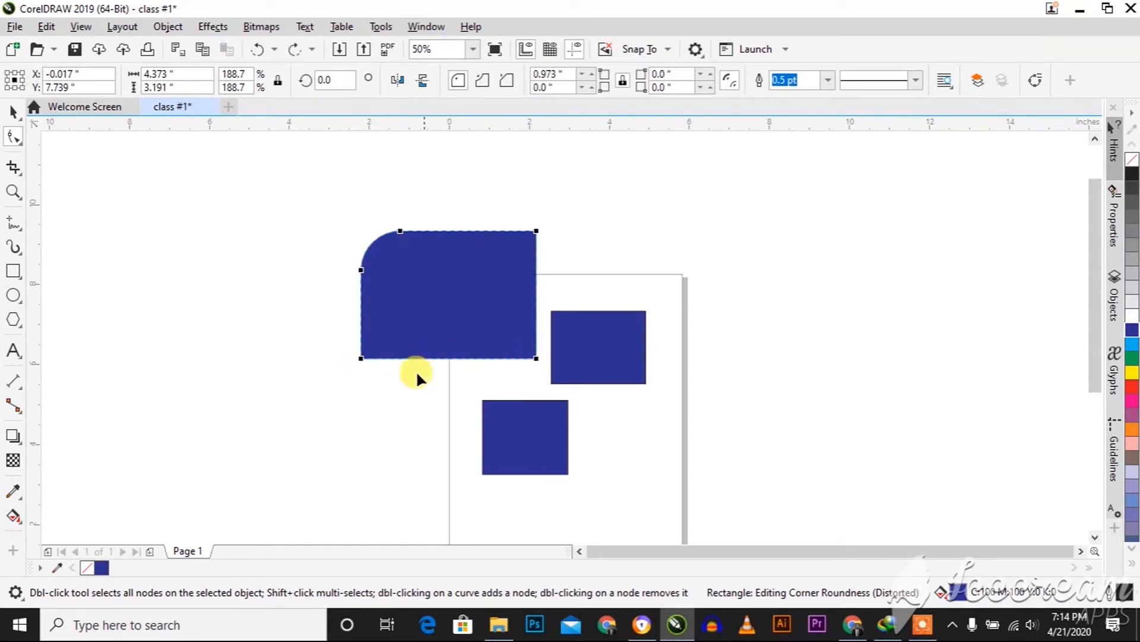
- Round all corners of the two smaller rectangles, to about 0.91 inches on the upper one and 0.93 inches on the lower one
left_click(598, 376)
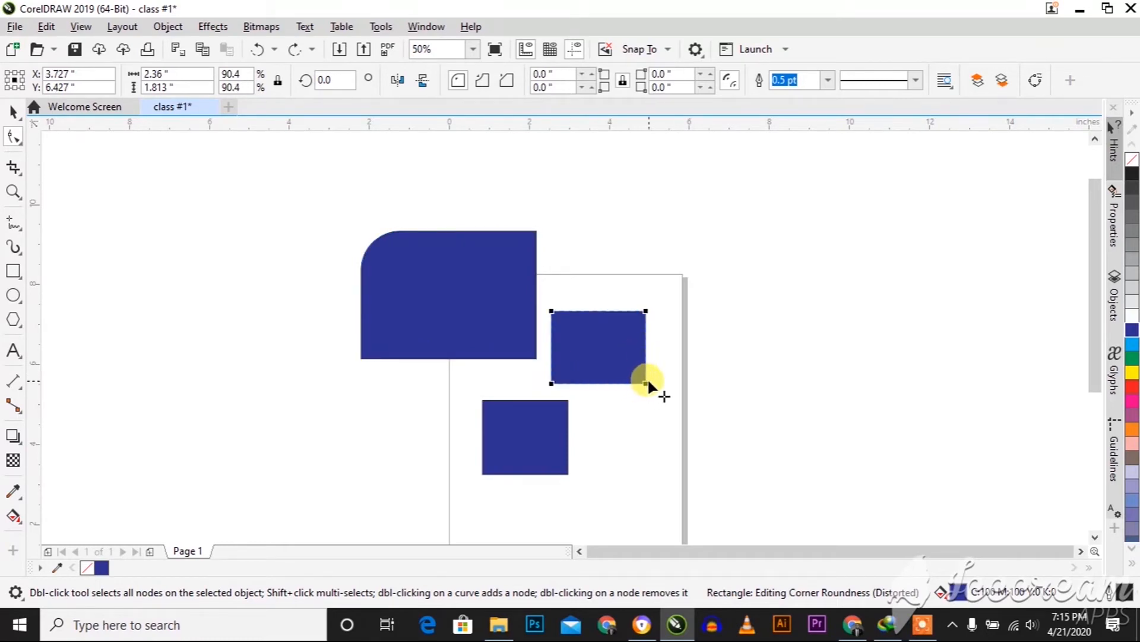
left_click_drag(645, 381, 582, 377)
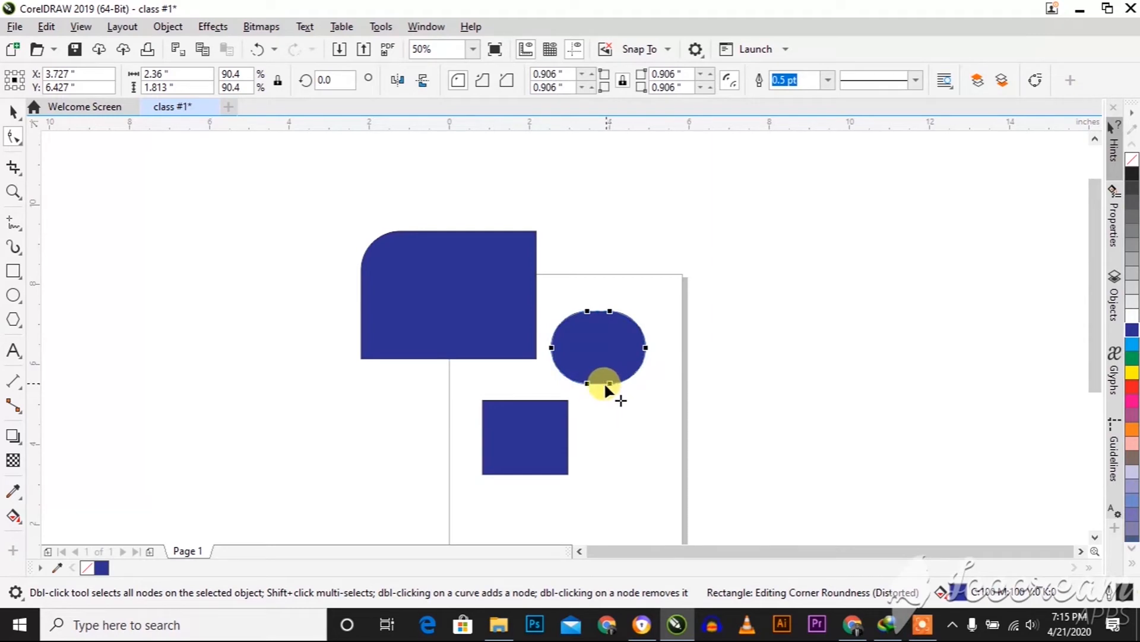
left_click(557, 425)
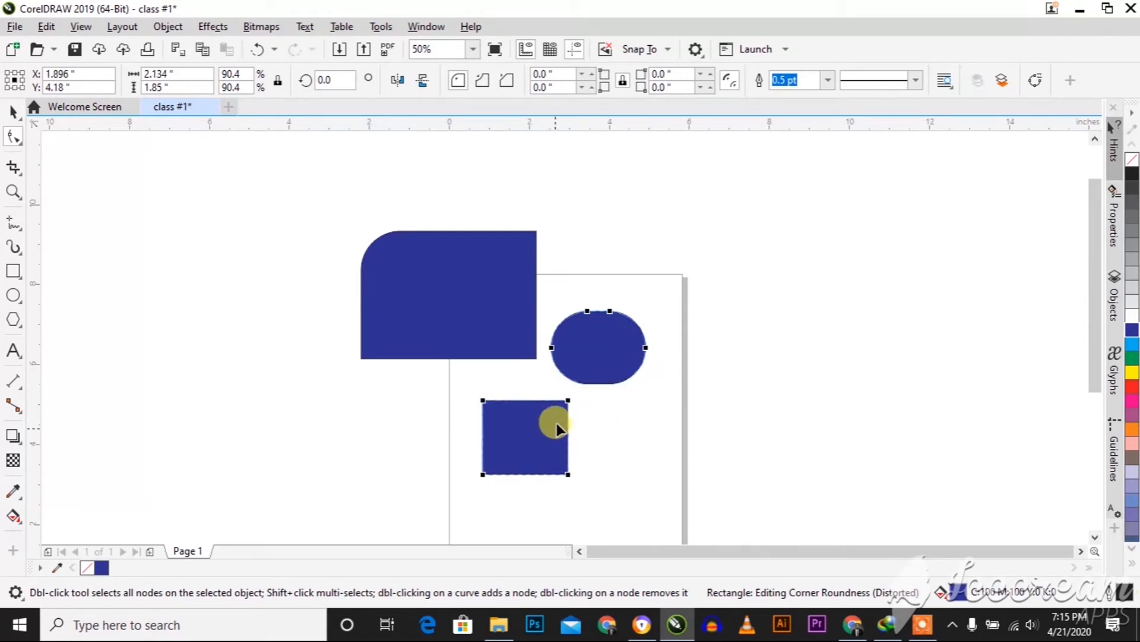
left_click_drag(570, 403, 566, 444)
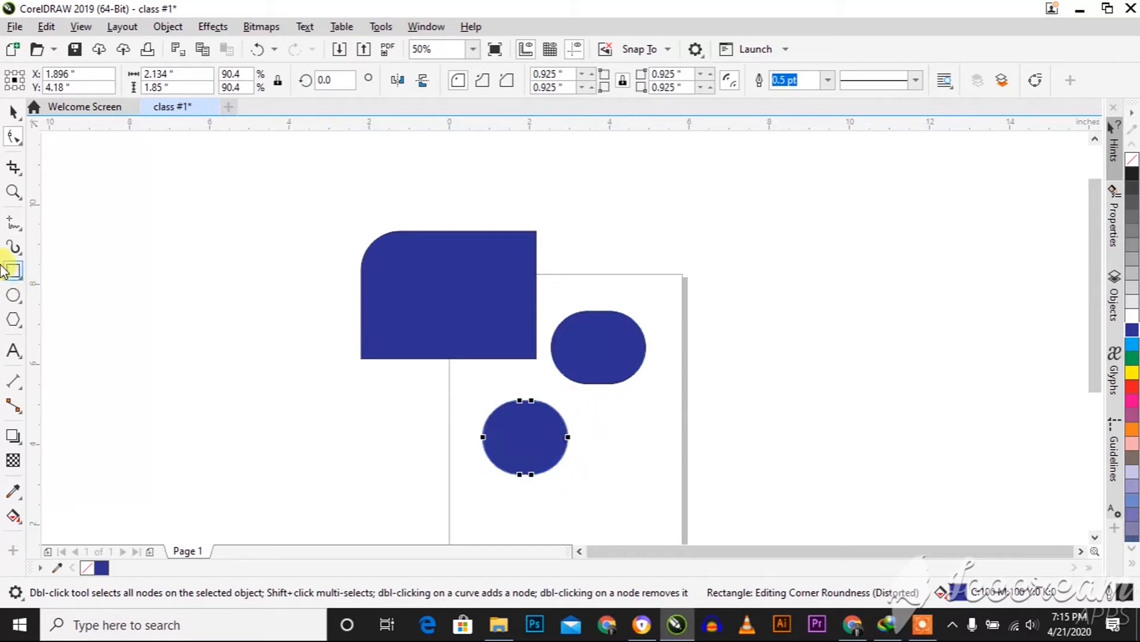
- Soften the sharp upper-right corner of the largest shape with the Smooth tool along its adjoining edges
left_click(16, 144)
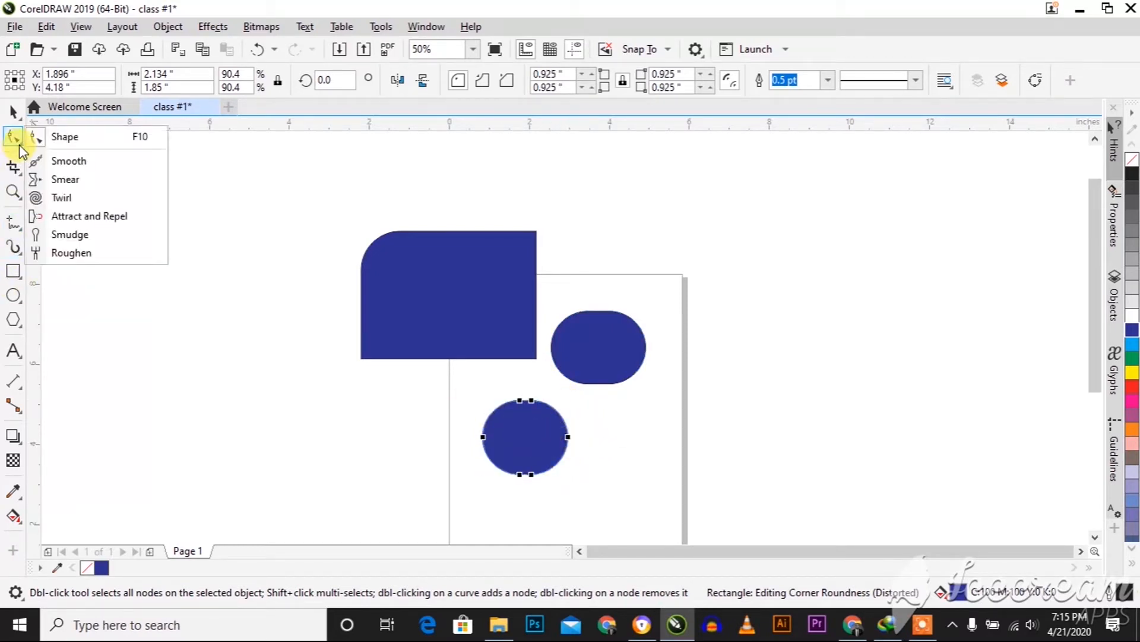
left_click(68, 160)
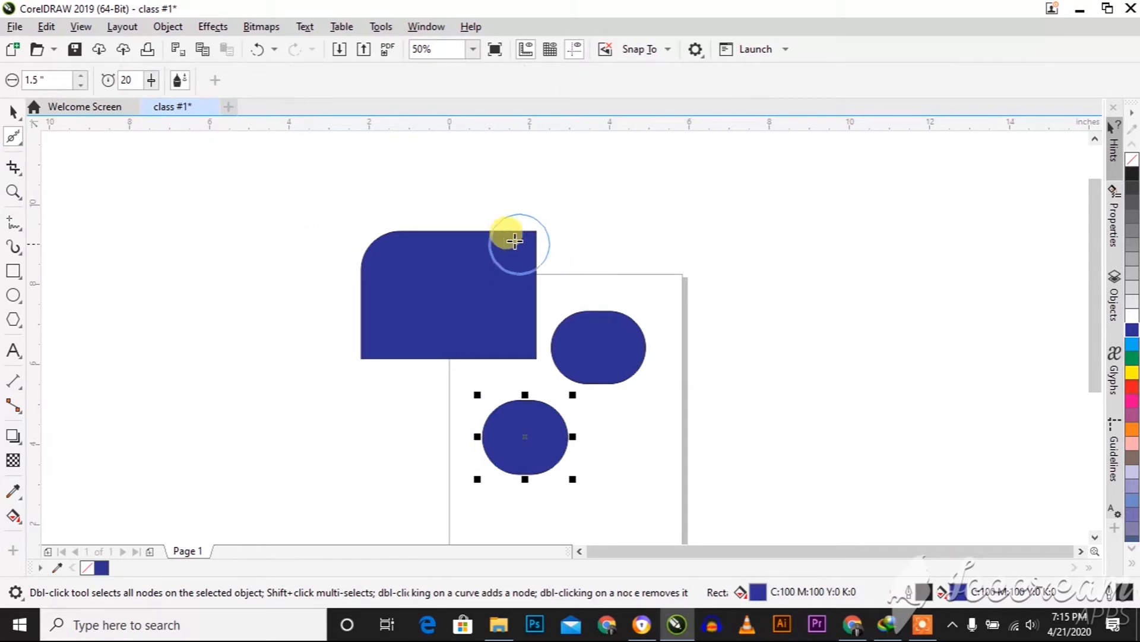
scroll(509, 234, "up", 4)
scroll(445, 232, "down", 4)
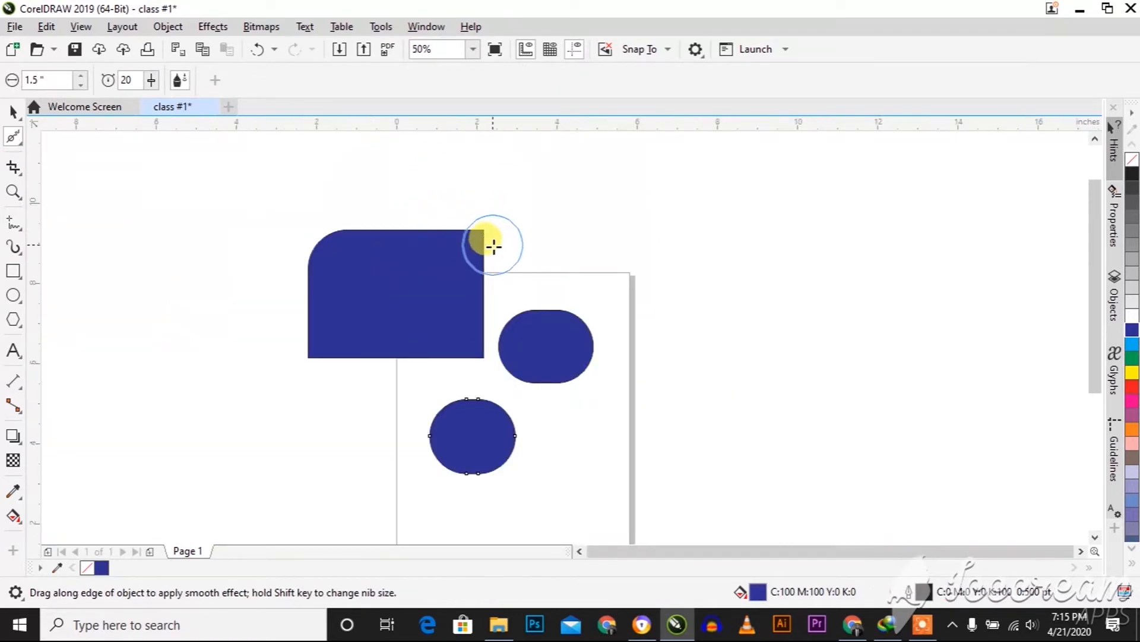
left_click(449, 253)
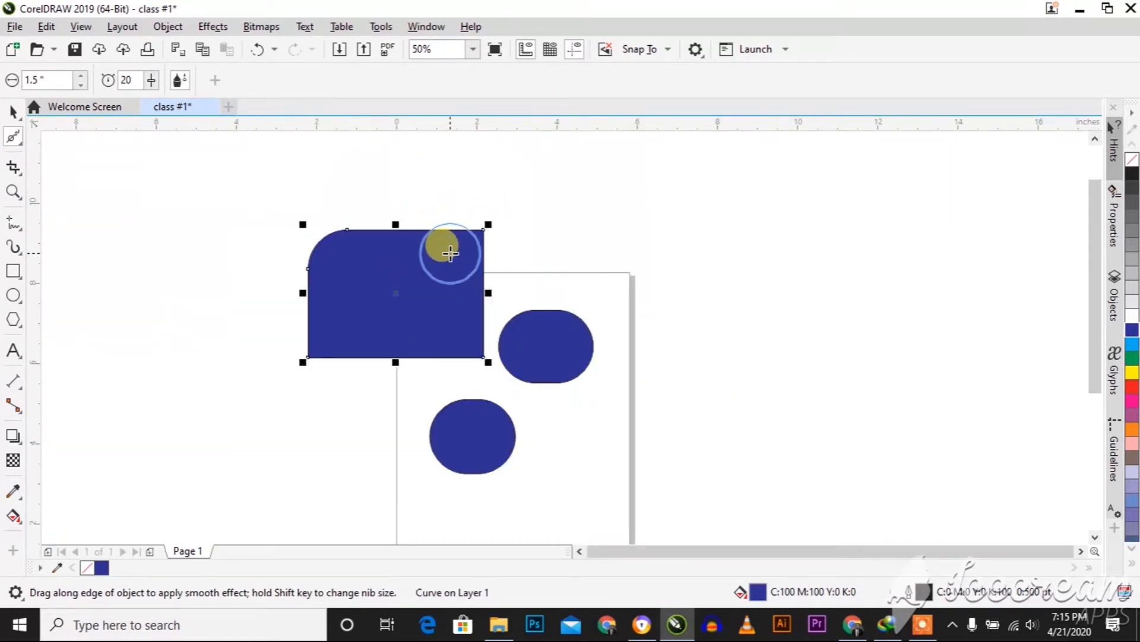
mouse_move(479, 220)
left_mouse_down()
mouse_move(489, 285)
mouse_move(477, 228)
left_mouse_up()
scroll(458, 221, "up", 2)
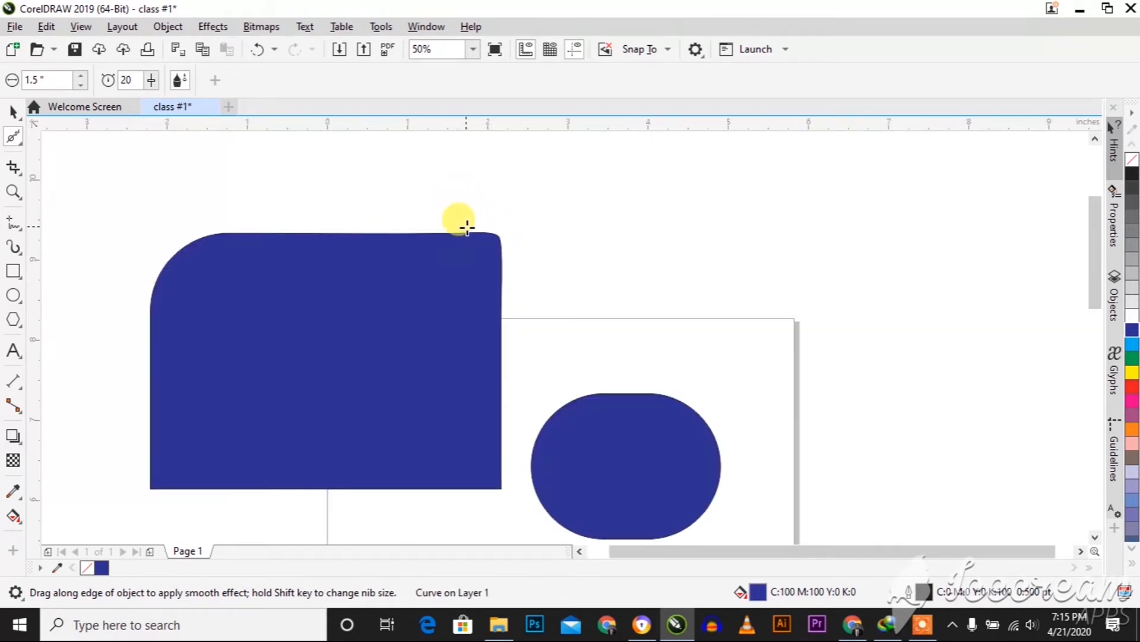
left_click_drag(511, 271, 505, 279)
mouse_move(474, 231)
left_mouse_down()
mouse_move(516, 273)
mouse_move(438, 230)
left_mouse_up()
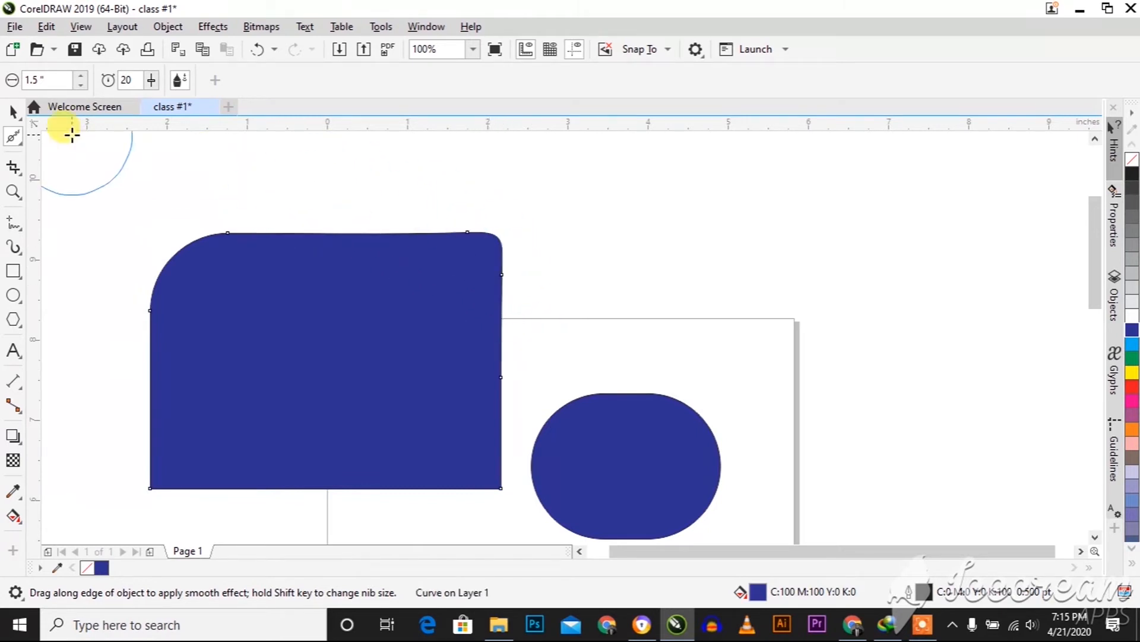
- Distort the upper and right edges of the largest shape into irregular waves and peaks with the Smear tool
left_click(20, 146)
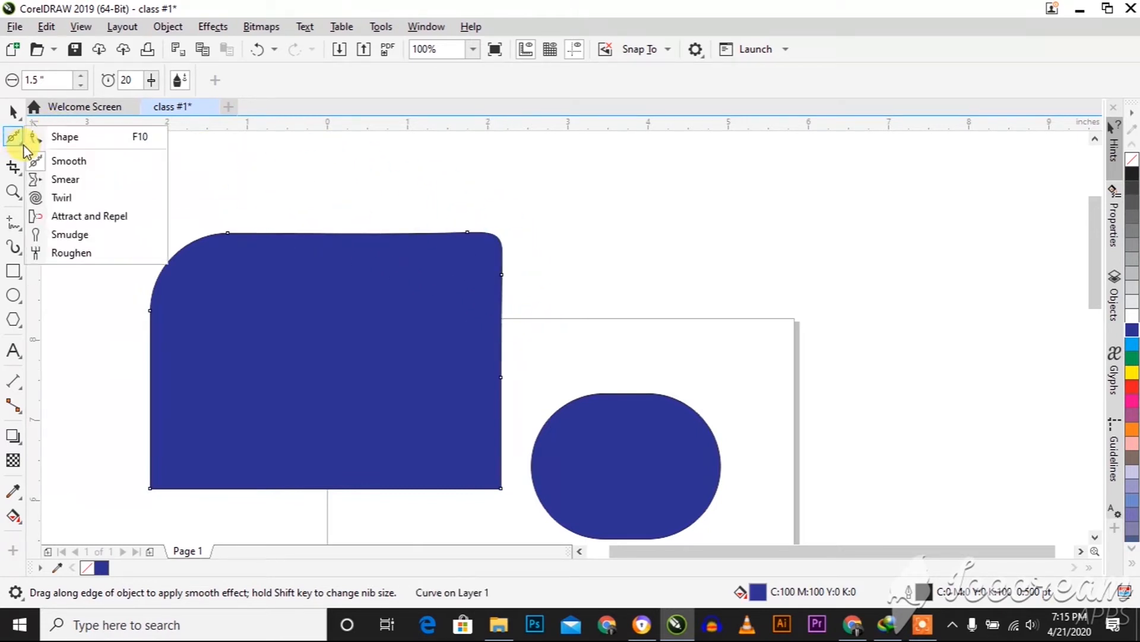
left_click(69, 184)
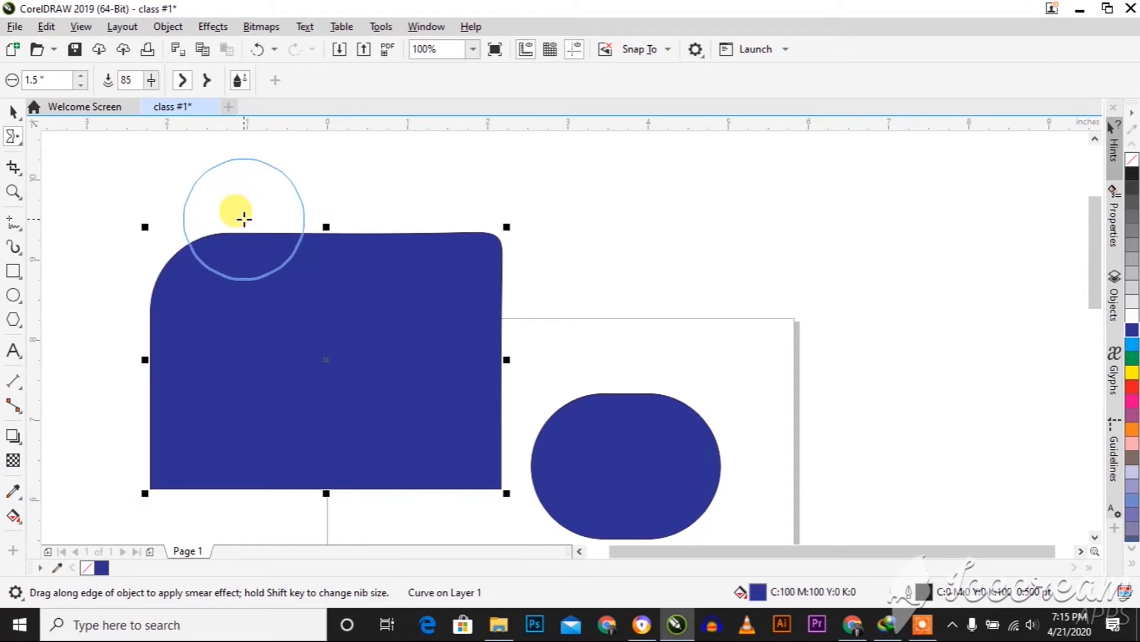
mouse_move(246, 231)
left_mouse_down()
mouse_move(321, 198)
mouse_move(333, 237)
mouse_move(369, 186)
mouse_move(464, 236)
mouse_move(529, 344)
mouse_move(519, 380)
mouse_move(499, 387)
mouse_move(523, 377)
left_mouse_up()
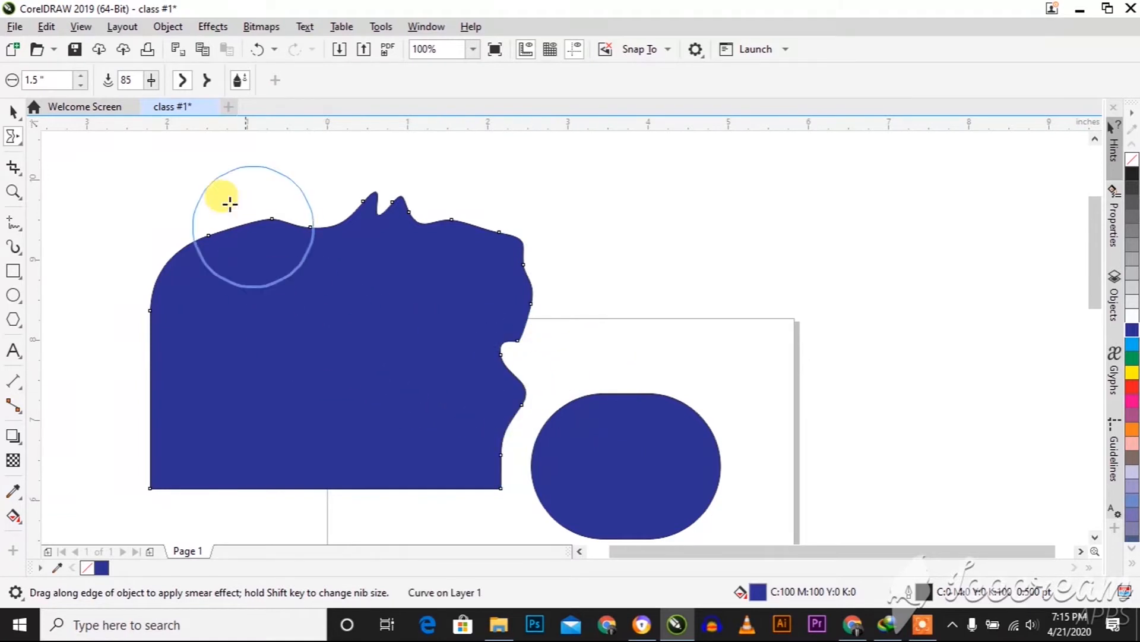
mouse_move(231, 236)
left_mouse_down()
mouse_move(204, 198)
mouse_move(27, 163)
left_mouse_up()
- Add two spiral swirls along the lower edge of the largest shape with the Twirl tool
left_click(13, 136)
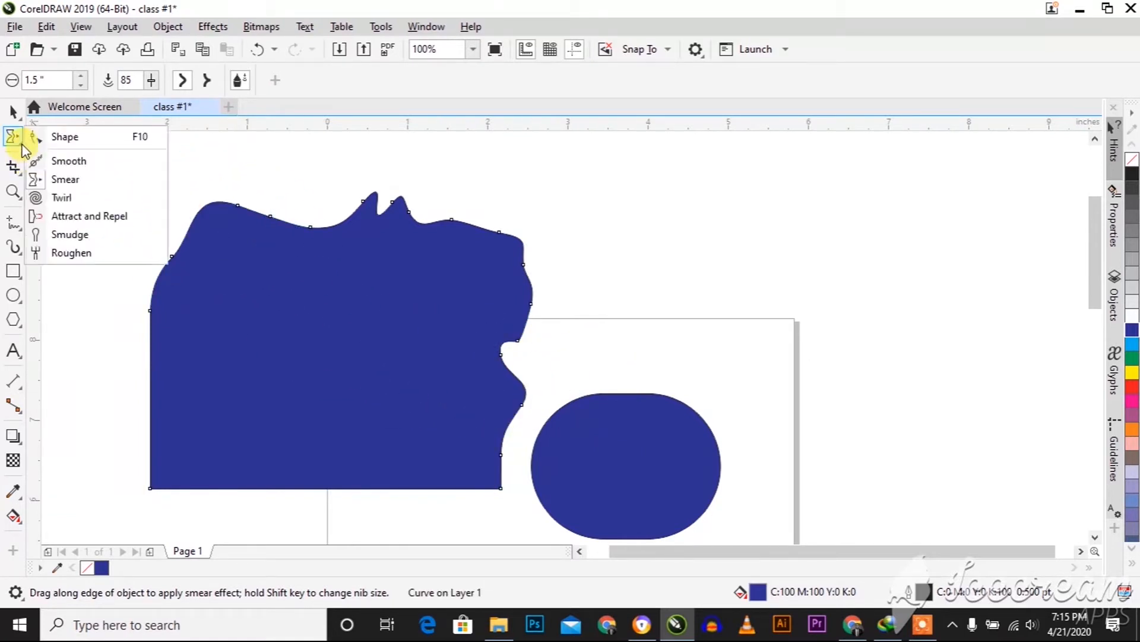
left_click(44, 201)
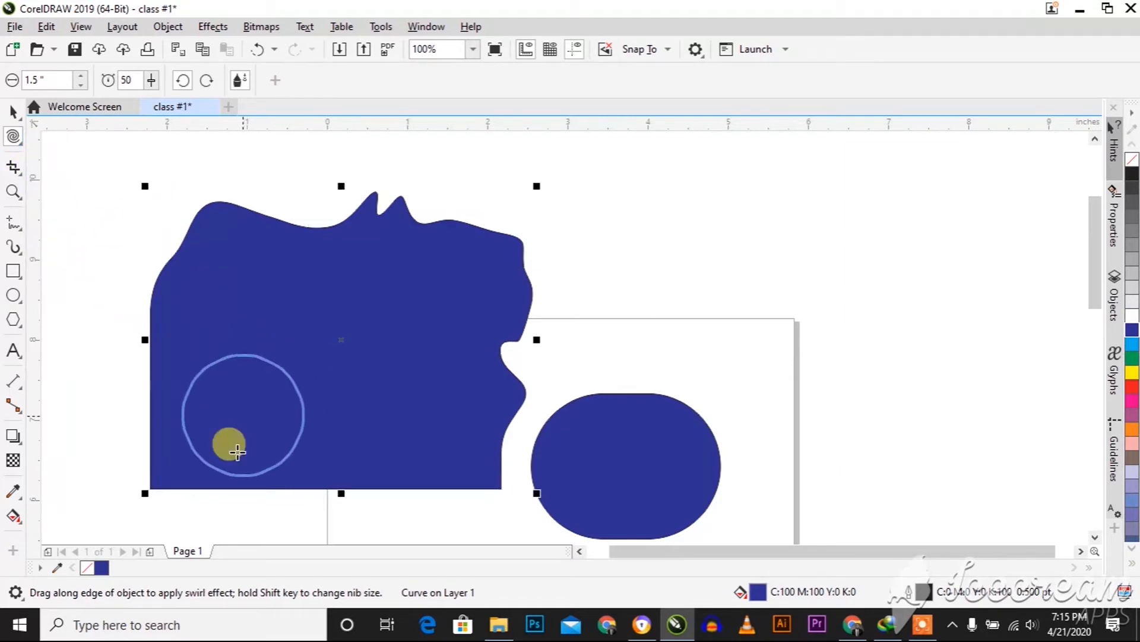
mouse_move(235, 467)
left_mouse_down()
mouse_move(461, 466)
mouse_move(428, 466)
left_mouse_up()
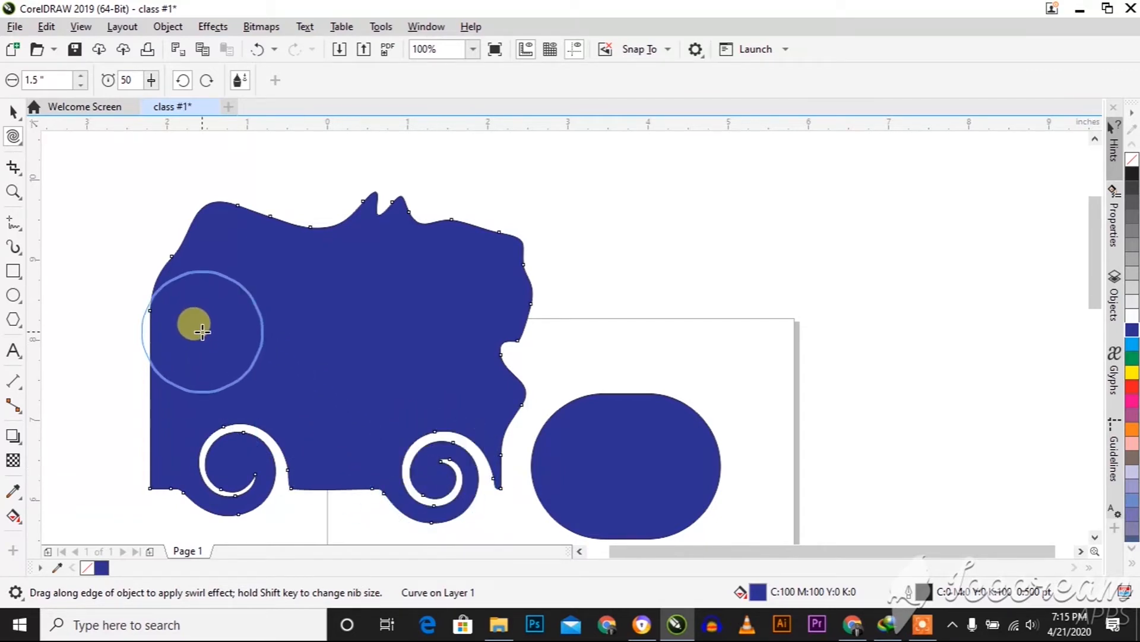
- Pull the upper-right and upper-left edges of the largest shape inward with the Attract and Repel tool
left_click(21, 142)
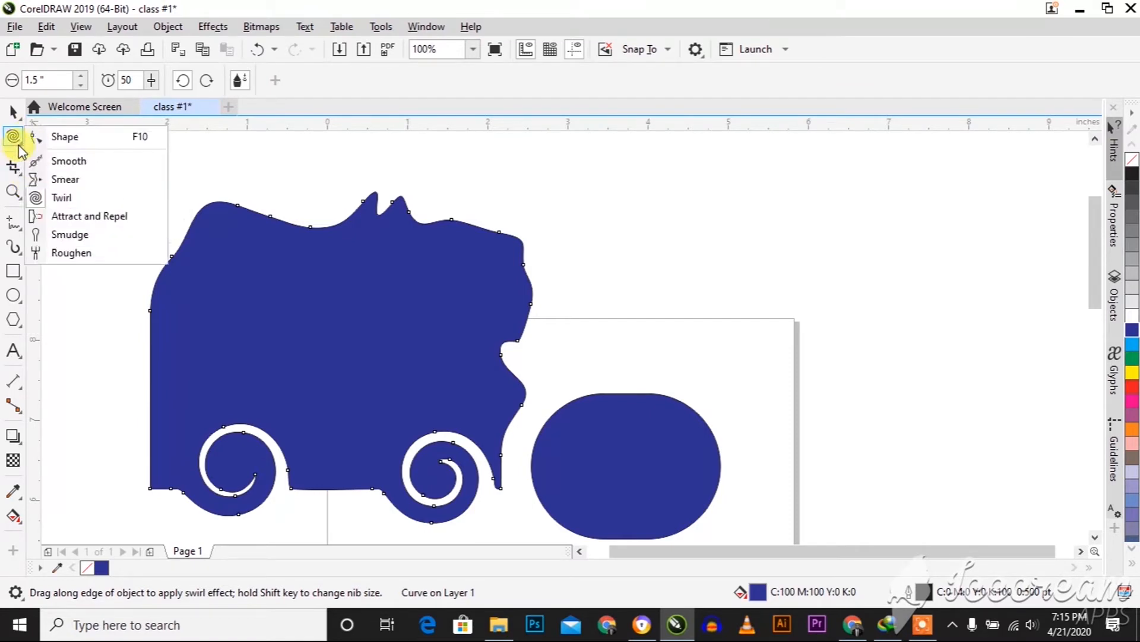
left_click(136, 219)
mouse_move(395, 242)
left_mouse_down()
mouse_move(409, 305)
mouse_move(423, 335)
left_mouse_up()
mouse_move(455, 286)
left_mouse_down()
mouse_move(487, 338)
mouse_move(422, 211)
mouse_move(454, 267)
mouse_move(443, 265)
left_mouse_up()
mouse_move(267, 222)
left_mouse_down()
mouse_move(250, 248)
mouse_move(190, 257)
mouse_move(218, 267)
mouse_move(222, 243)
left_mouse_up()
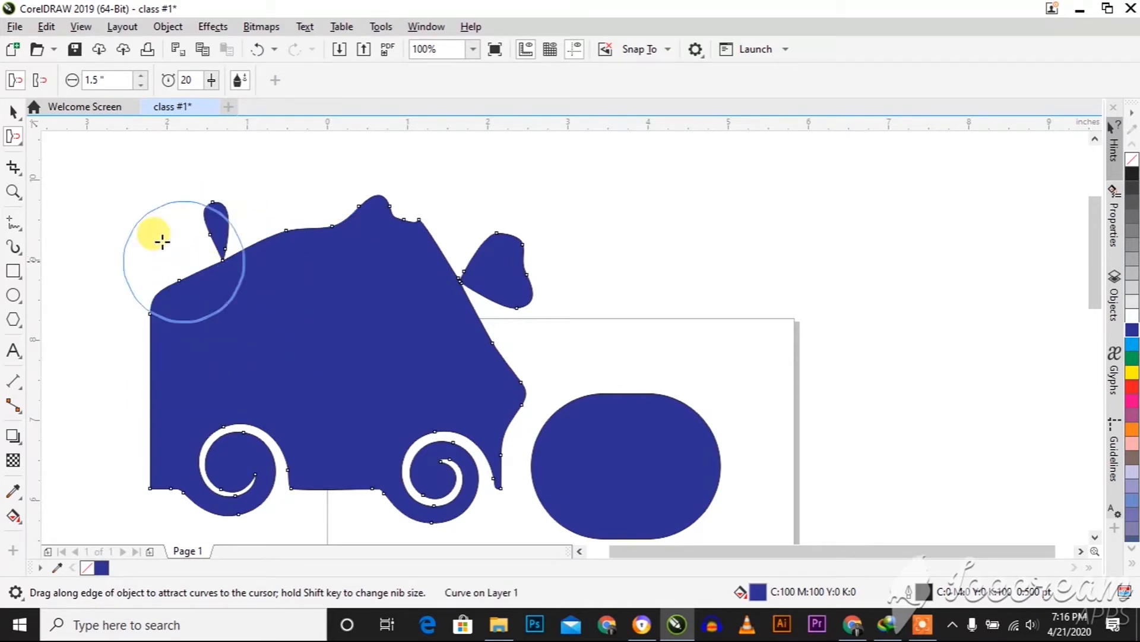
- Smudge the largest shape with a 0.91-inch nib, pushing notches into its sides and pulling spikes out of its upper edge
left_click(20, 141)
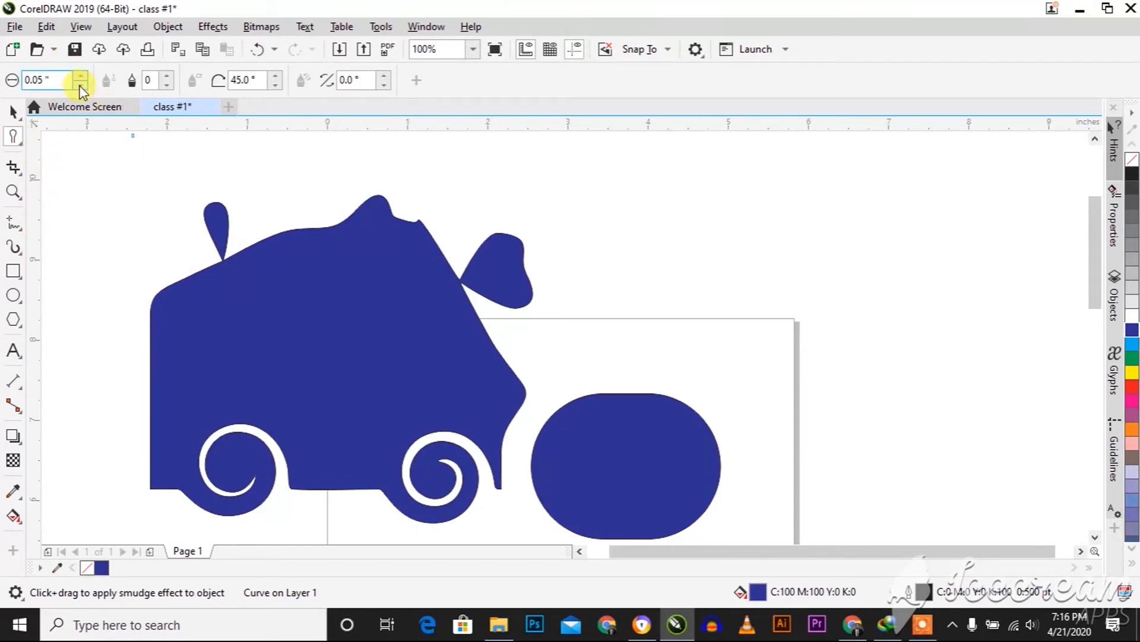
left_click_drag(79, 80, 79, 43)
left_click_drag(173, 262, 196, 326)
left_click_drag(269, 275, 276, 310)
left_click_drag(314, 229, 297, 333)
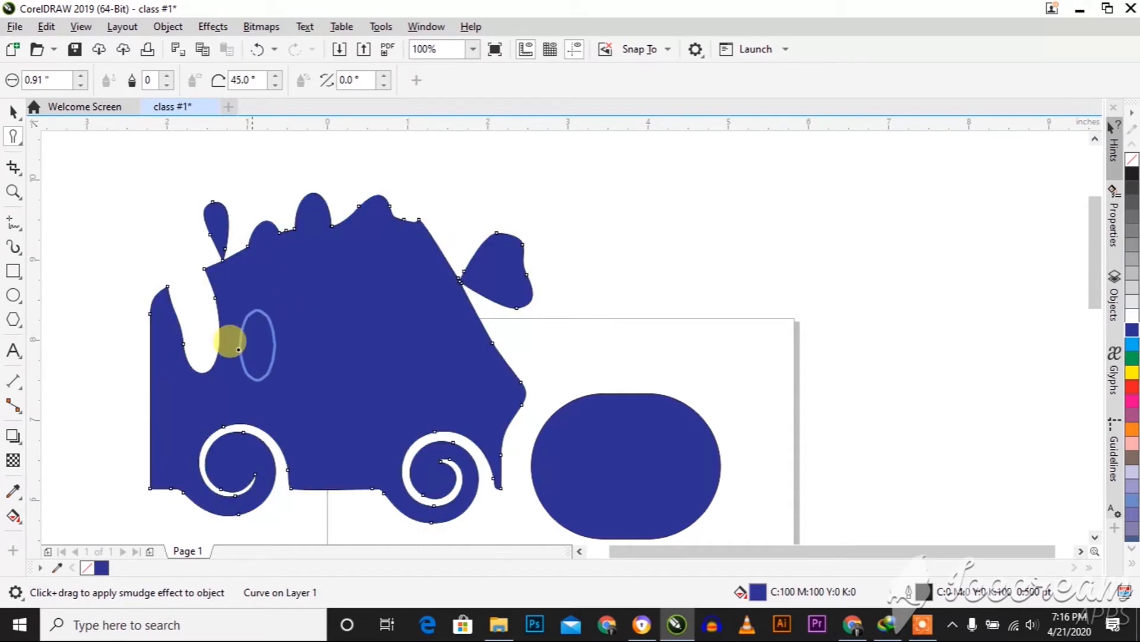
left_click_drag(191, 397, 192, 396)
left_click_drag(499, 324, 417, 335)
left_click_drag(344, 275, 439, 221)
left_click_drag(328, 254, 352, 133)
left_click_drag(247, 216, 239, 159)
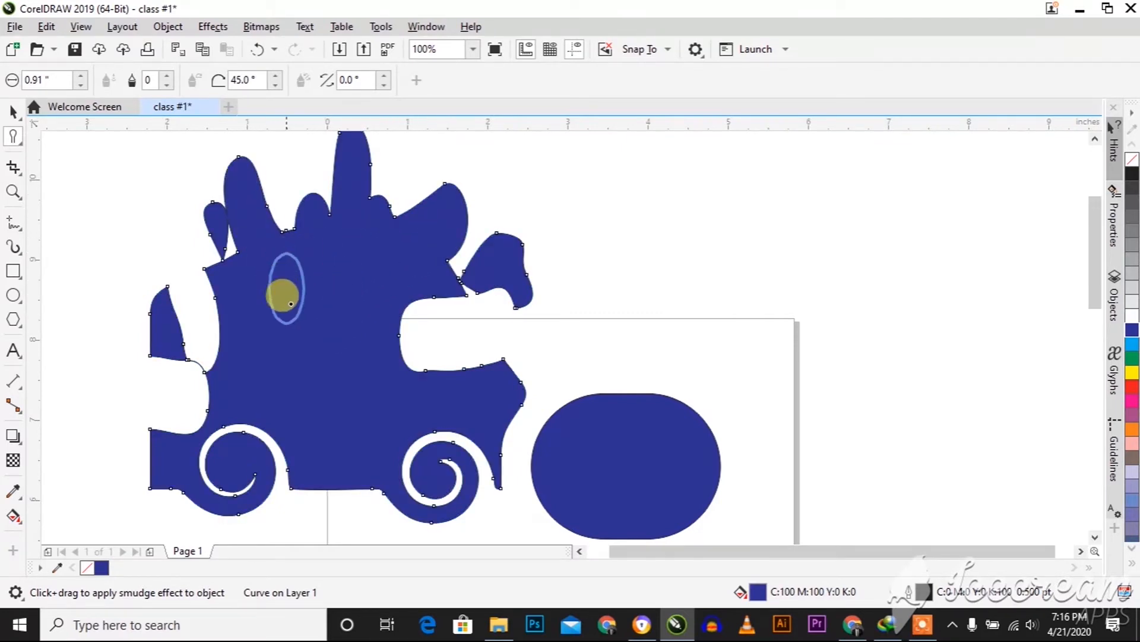
mouse_move(356, 359)
left_mouse_down()
mouse_move(474, 380)
mouse_move(443, 390)
left_mouse_up()
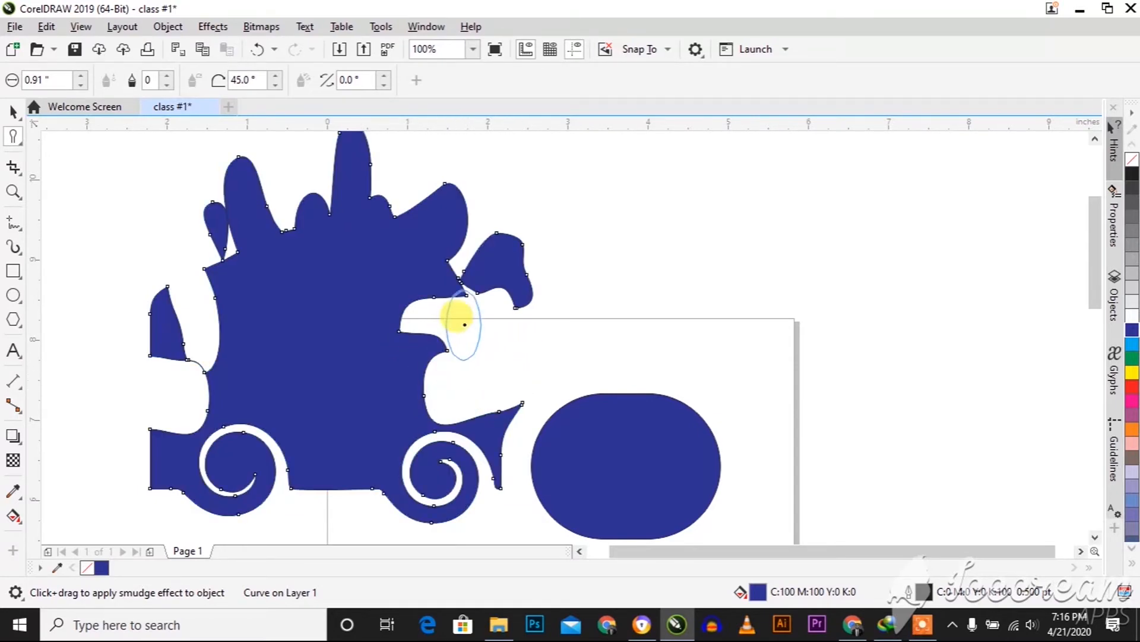
- Roughen the upper edge of the rounded shape beside the distorted one using the Roughen tool with a 0.9-inch nib
left_click(20, 144)
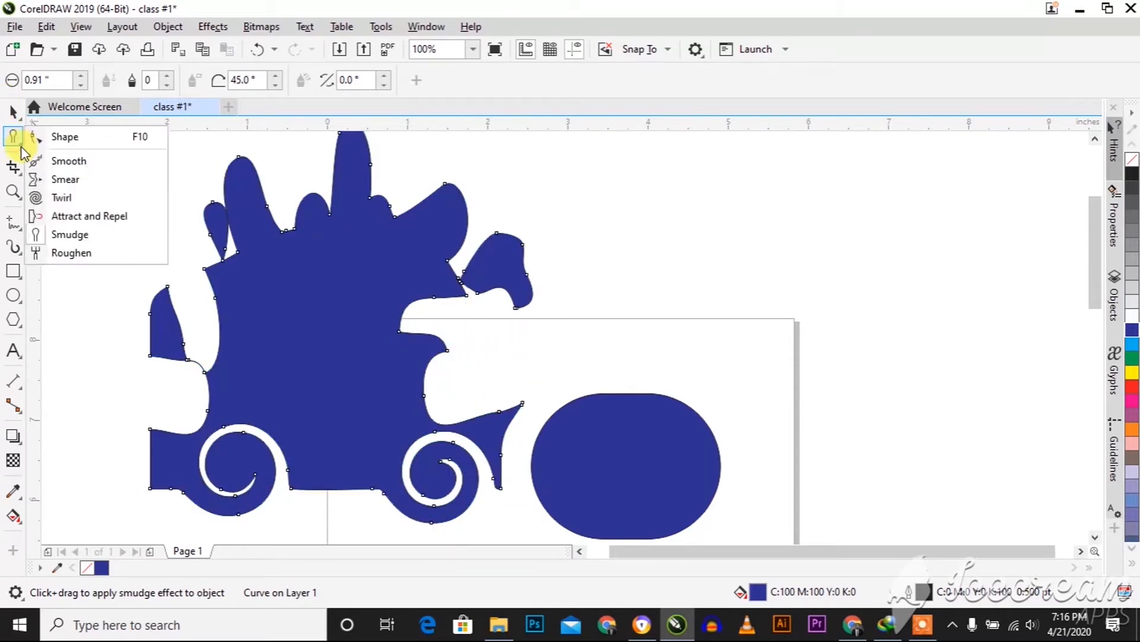
mouse_move(20, 154)
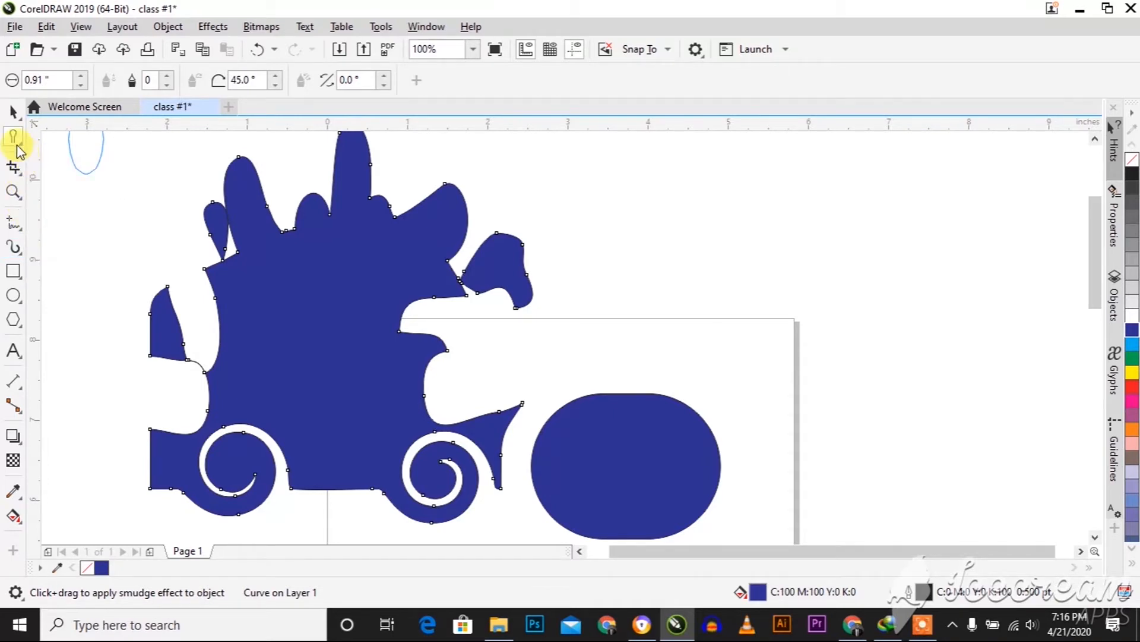
left_click(19, 145)
left_click(71, 252)
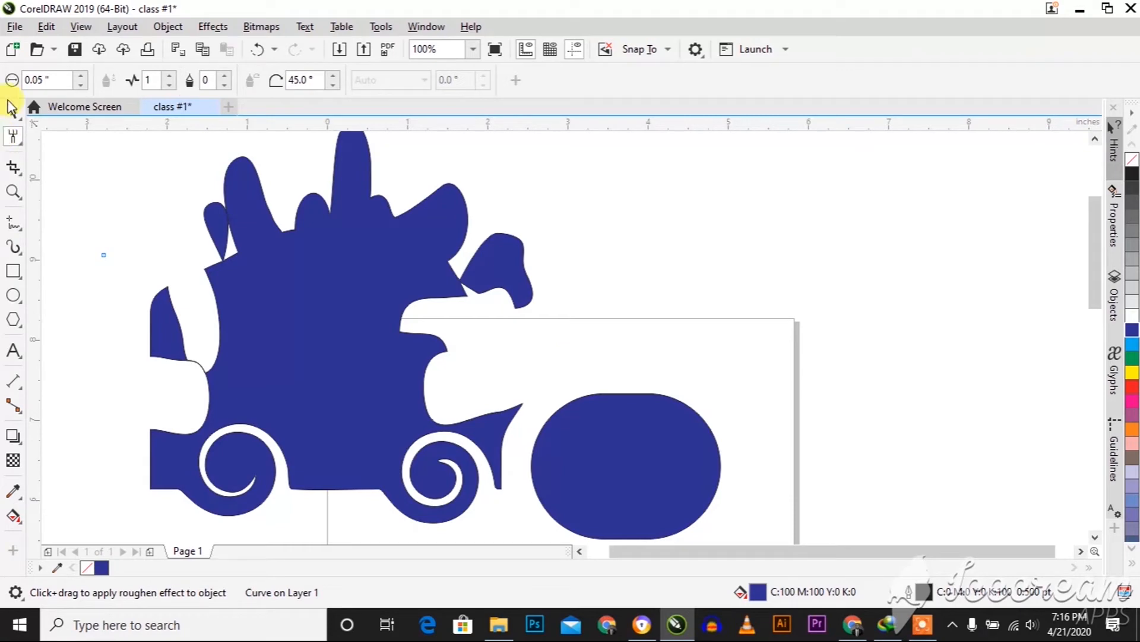
left_click_drag(76, 79, 65, 6)
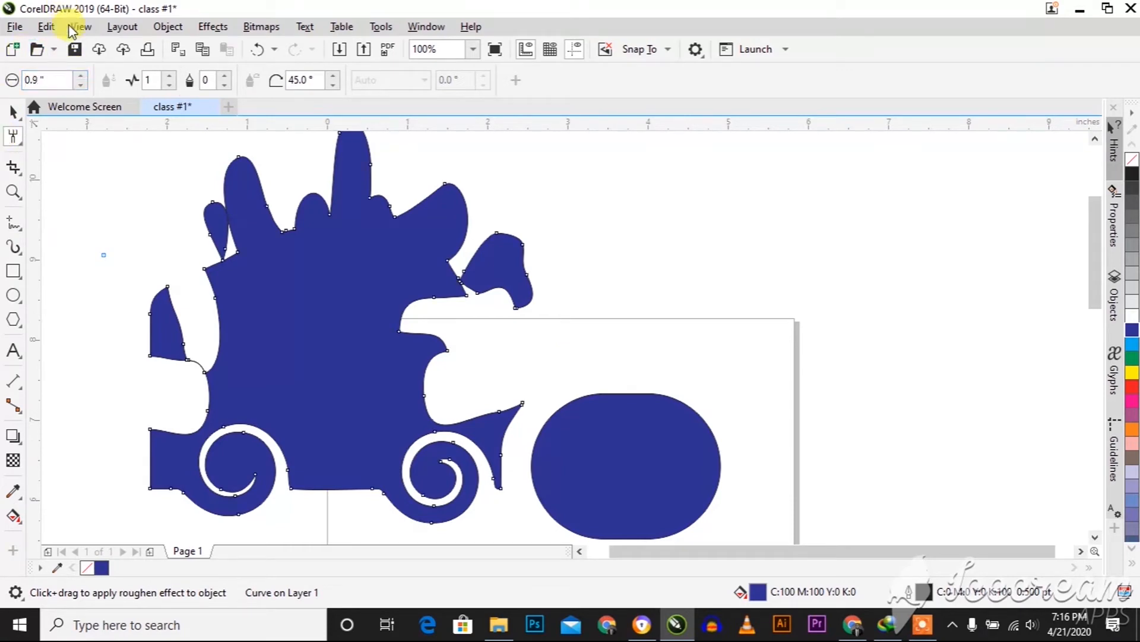
left_click(600, 416)
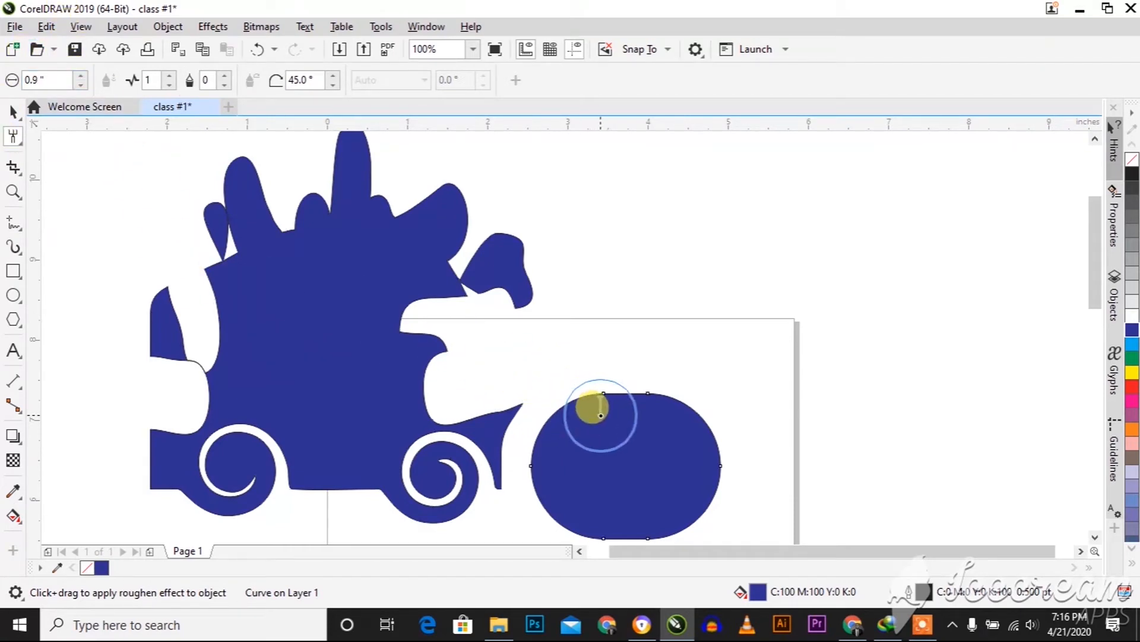
mouse_move(588, 400)
left_mouse_down()
mouse_move(632, 390)
mouse_move(618, 390)
left_mouse_up()
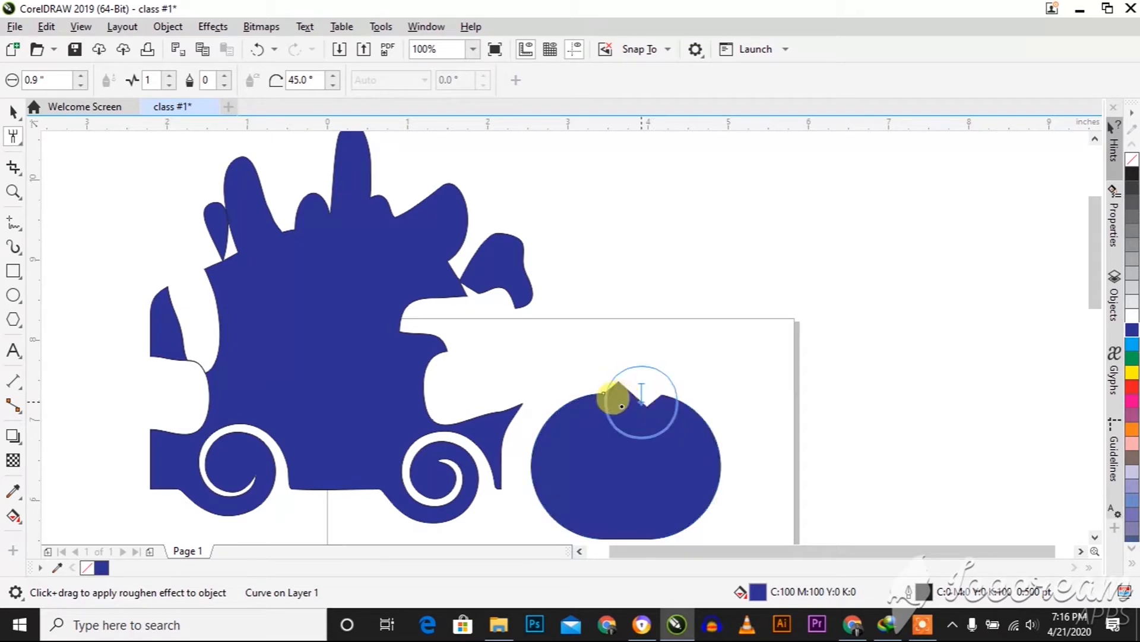
- Roughen both sides of the rounded shape beside the distorted one into jagged points using the Roughen tool
mouse_move(720, 466)
left_mouse_down()
mouse_move(703, 440)
mouse_move(703, 497)
left_mouse_up()
mouse_move(543, 428)
left_mouse_down()
mouse_move(535, 510)
mouse_move(585, 534)
left_mouse_up()
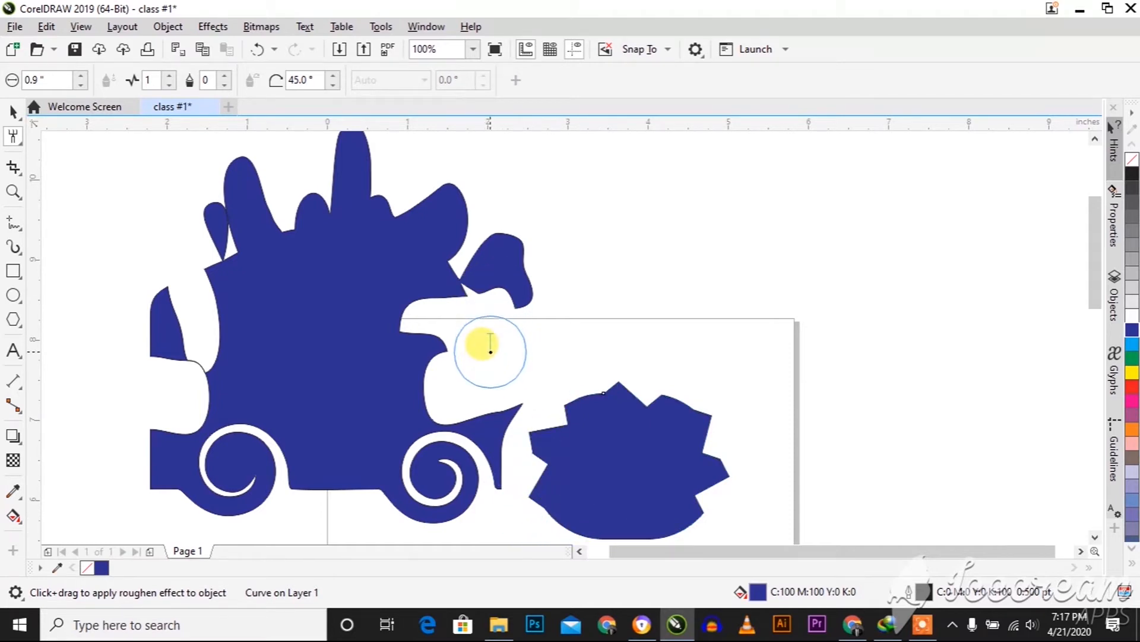
- Crop the roughened shape to an upright rectangle about 0.97 inches wide and 1.37 inches high from its middle
left_click(14, 169)
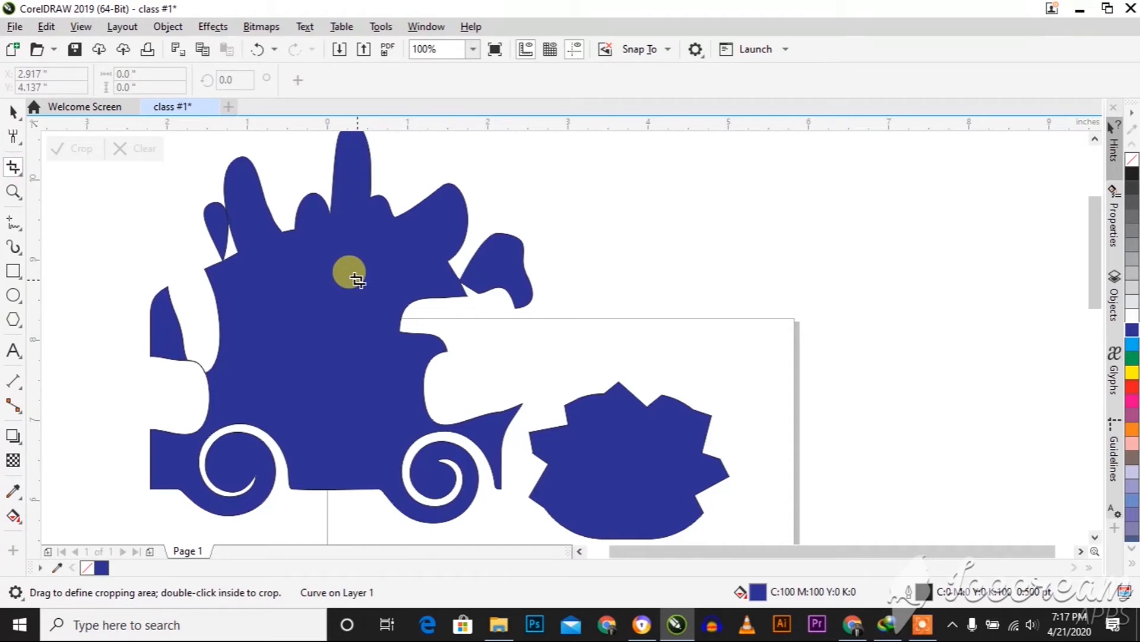
scroll(425, 267, "down", 3)
scroll(466, 452, "up", 3)
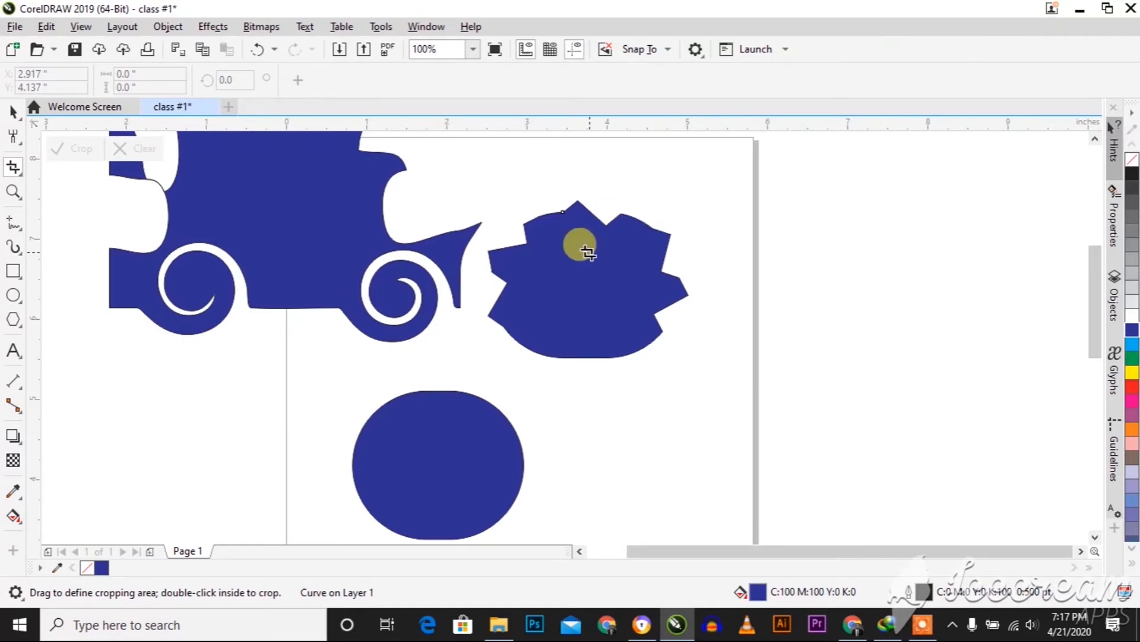
left_click_drag(540, 235, 618, 343)
double_click(614, 338)
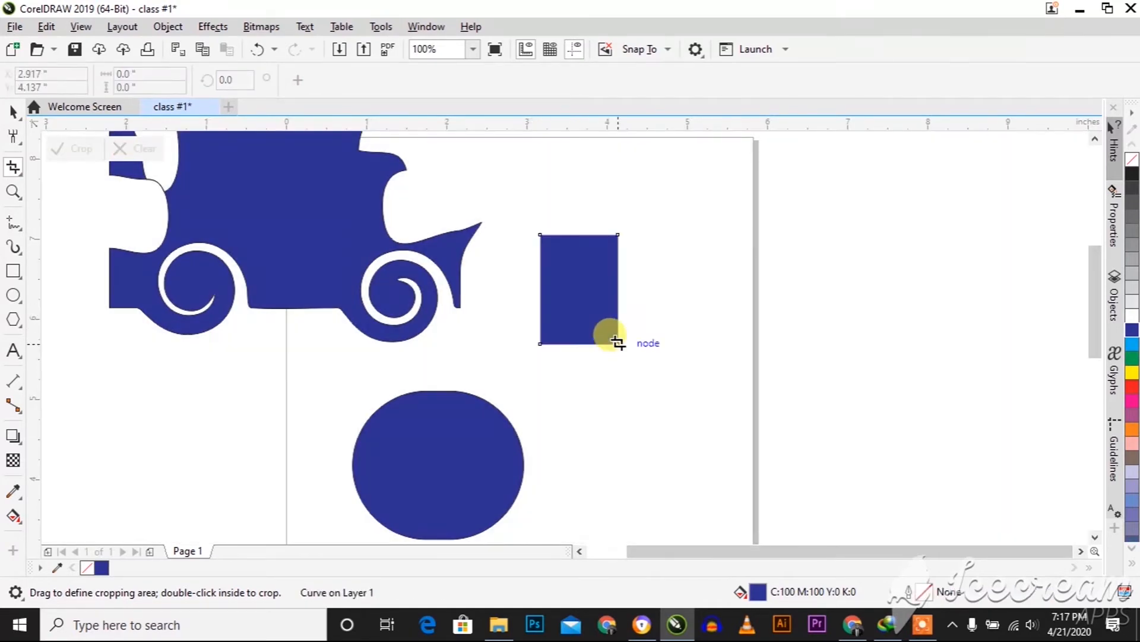
scroll(617, 343, "down", 2)
scroll(614, 333, "up", 2)
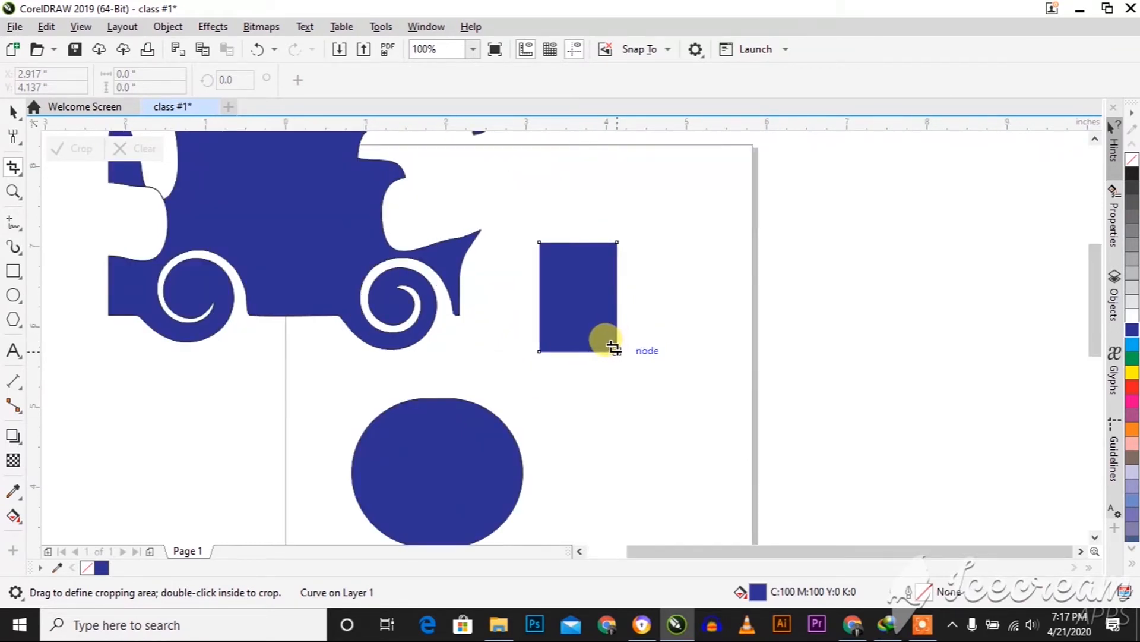
key("space")
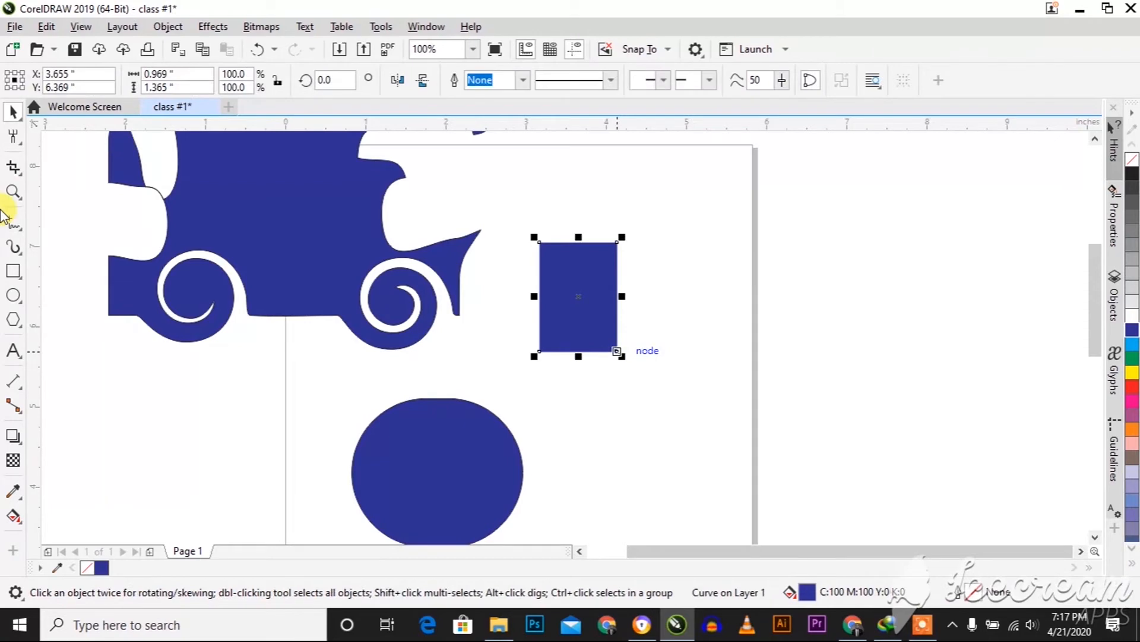
- Erase a vertical strip along the right side of the cropped rectangle with the Eraser tool
left_click(20, 178)
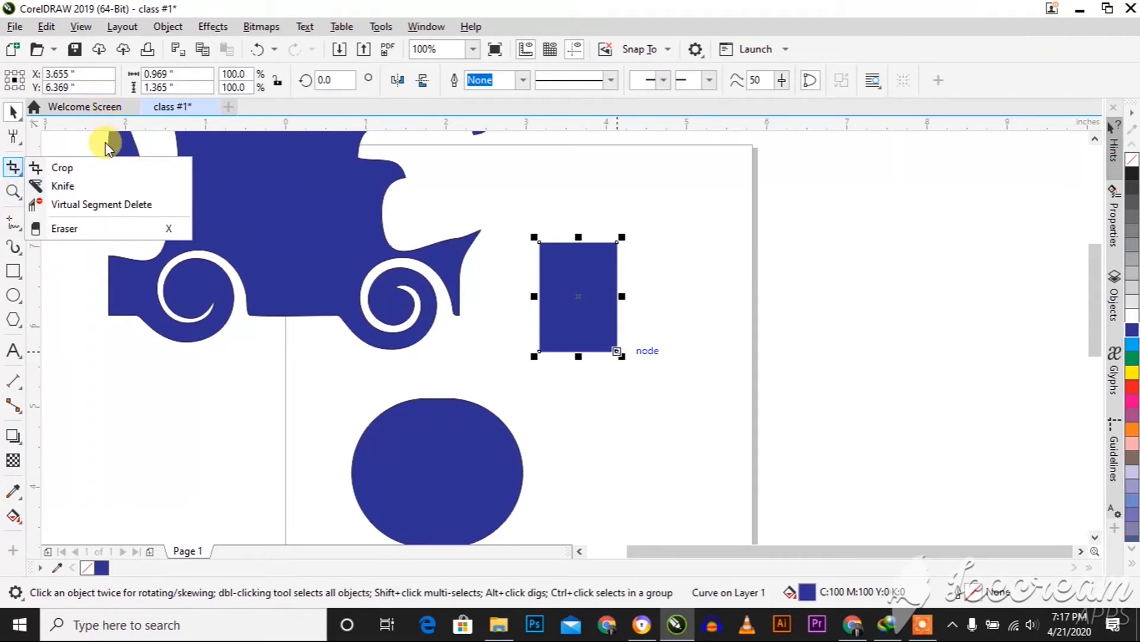
left_click(88, 237)
mouse_move(600, 226)
left_mouse_down()
mouse_move(610, 350)
mouse_move(594, 198)
mouse_move(593, 426)
left_mouse_up()
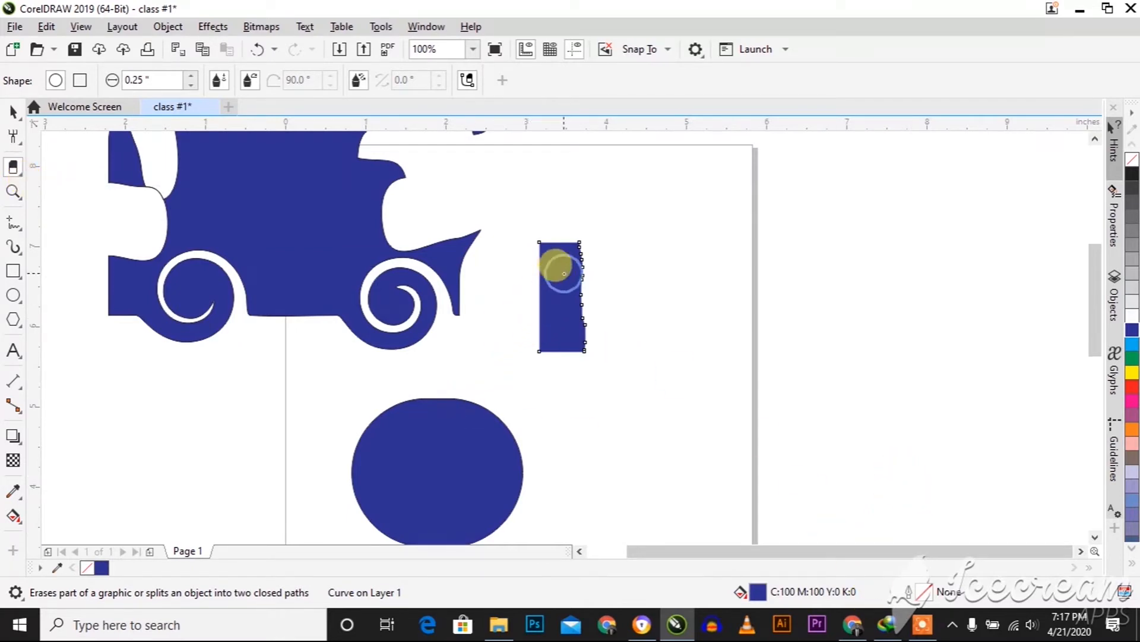
left_click_drag(587, 277, 593, 341)
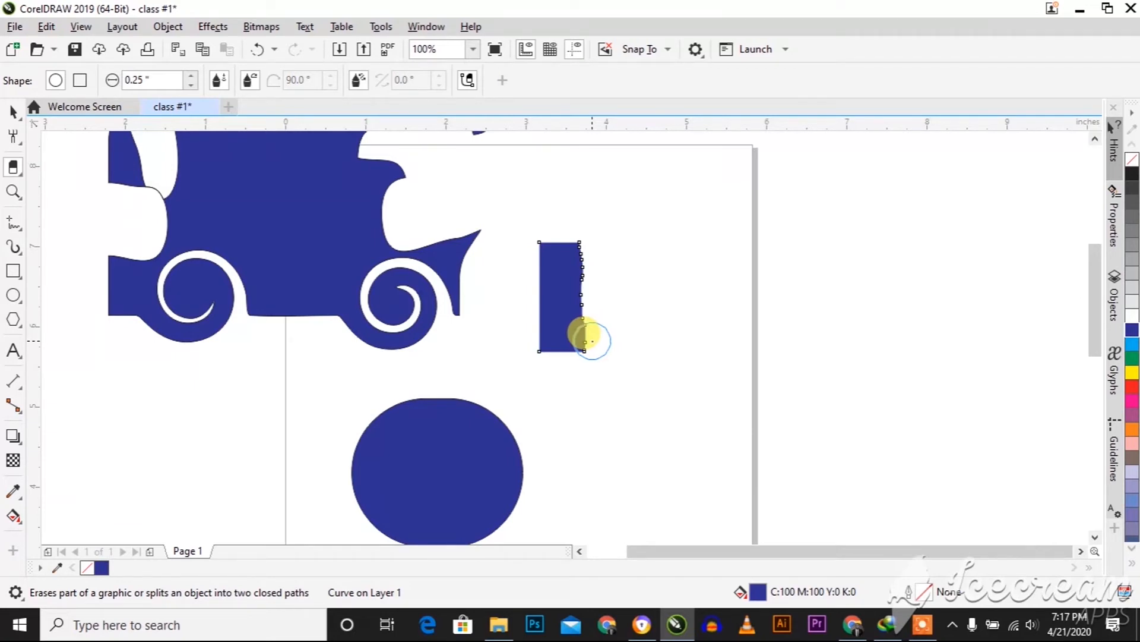
left_click_drag(593, 341, 588, 362)
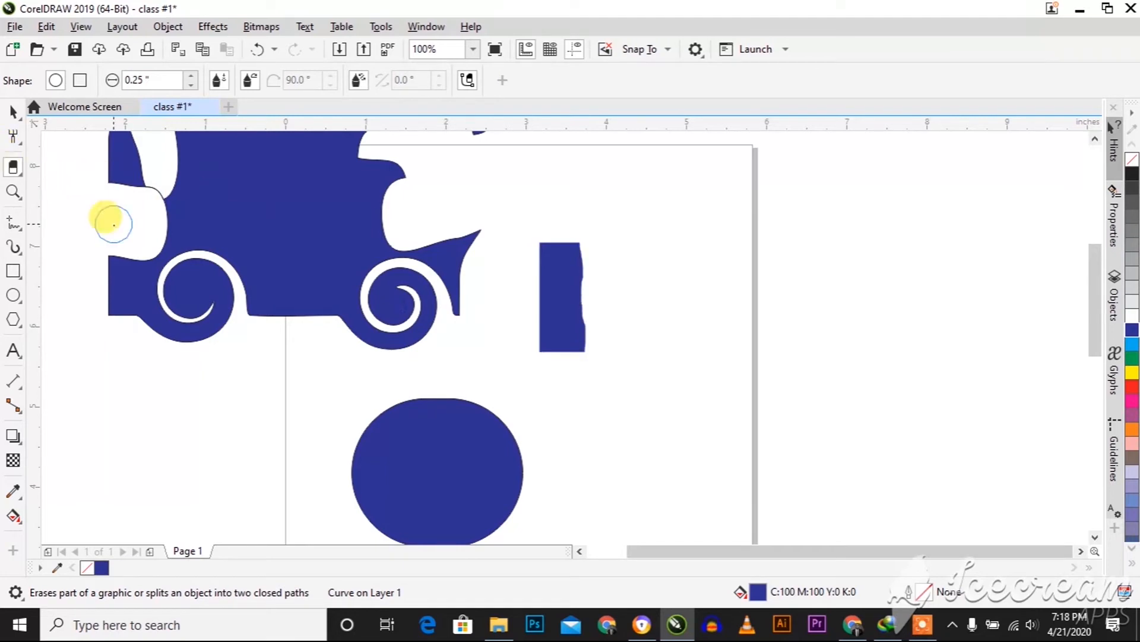
- Slice the narrowed rectangle diagonally across its lower part with the Knife tool and move the upper piece up, away from the lower triangle
left_click(19, 171)
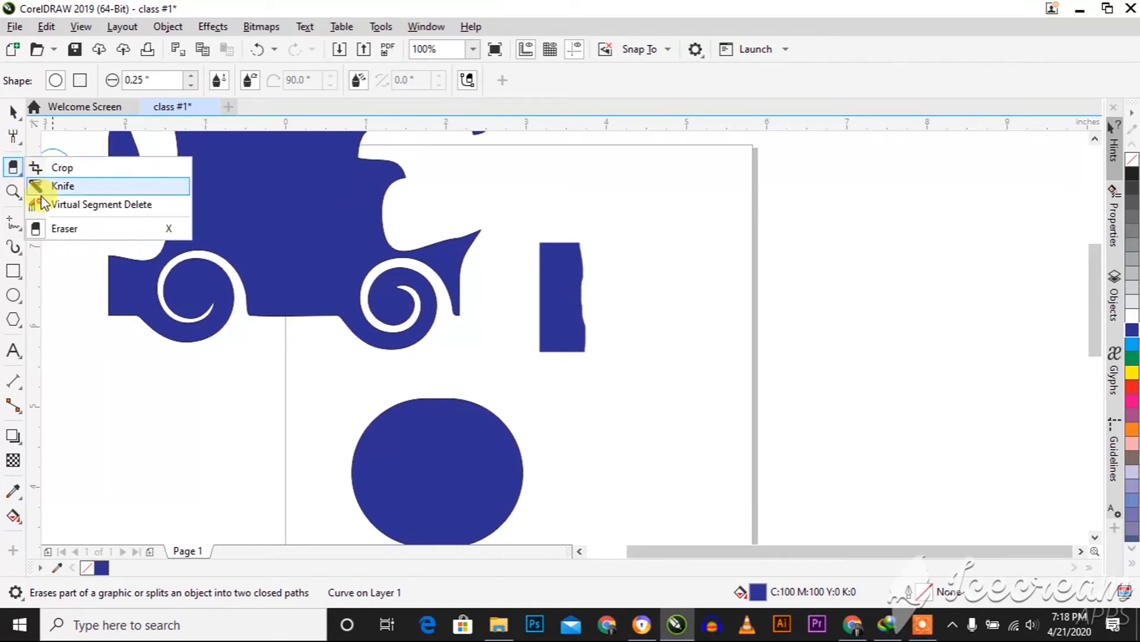
left_click(53, 184)
left_click_drag(539, 318, 585, 353)
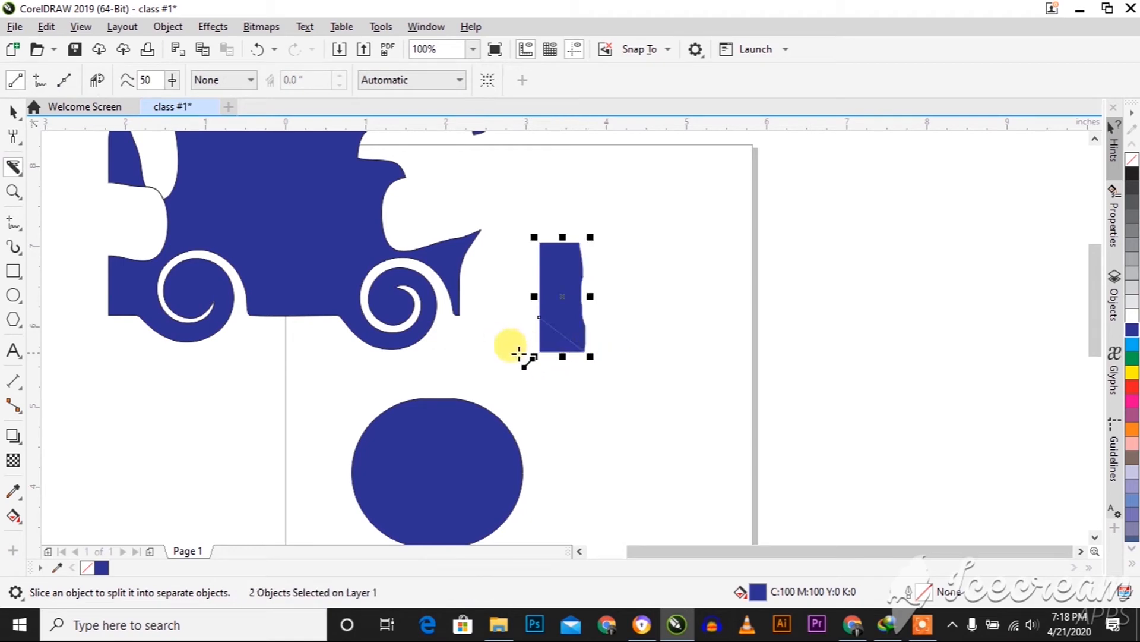
key("space")
left_click(600, 312)
mouse_move(580, 313)
left_mouse_down()
mouse_move(575, 280)
mouse_move(589, 265)
mouse_move(597, 300)
left_mouse_up()
left_click(619, 330)
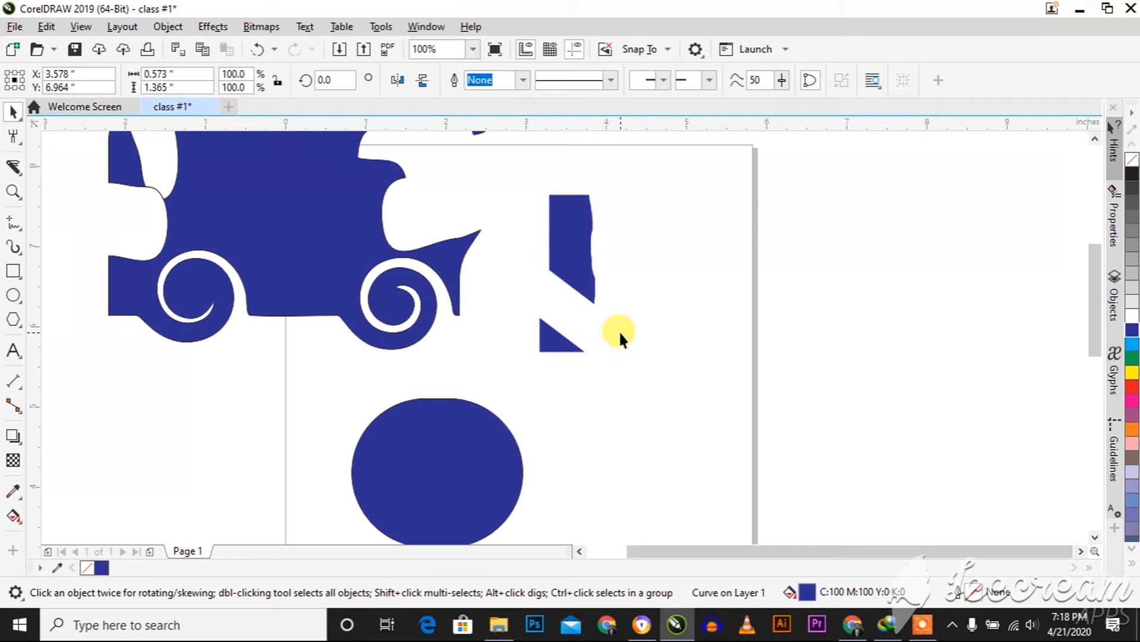
- View the shapes at different magnifications with the Zoom tool, zooming out and in and framing the drawing with a zoom area
left_click(13, 191)
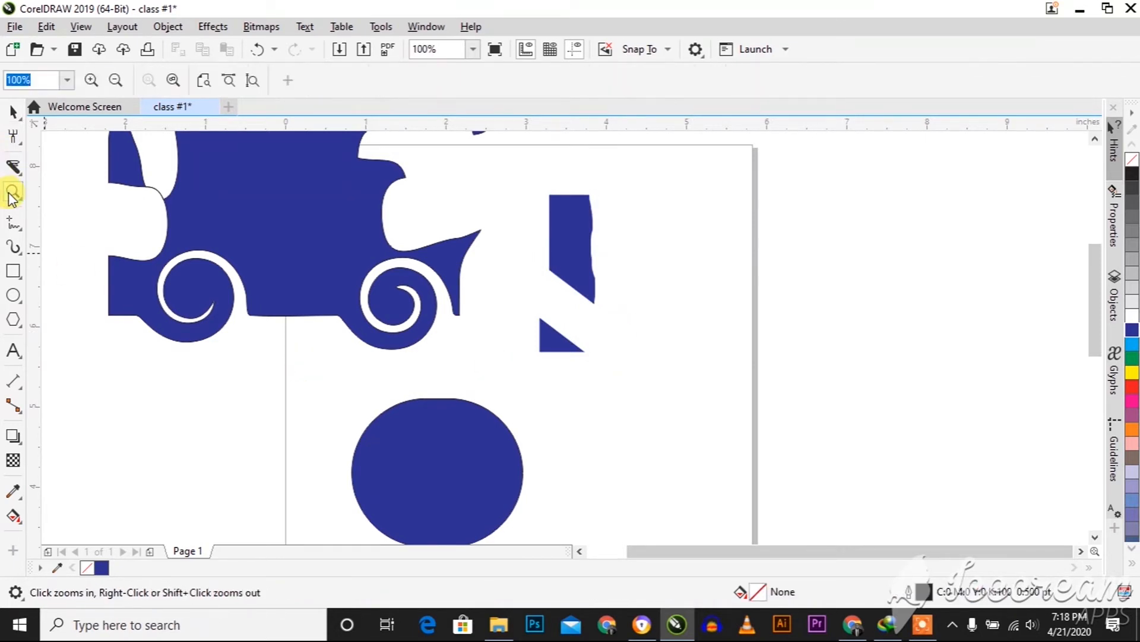
right_click(210, 224)
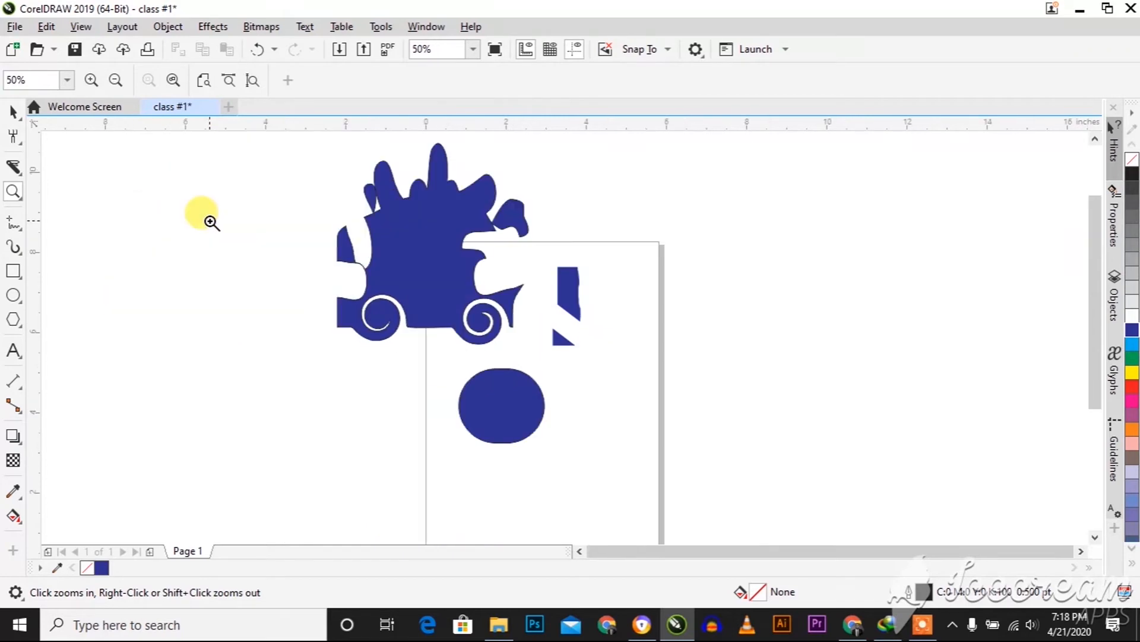
left_click(395, 242)
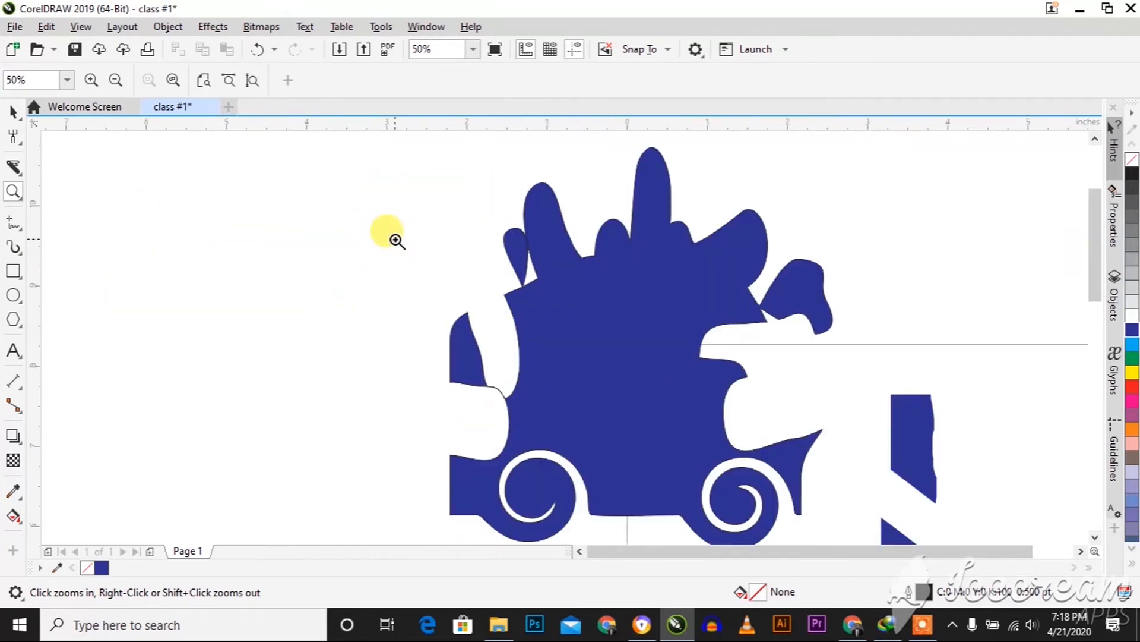
right_click(529, 311)
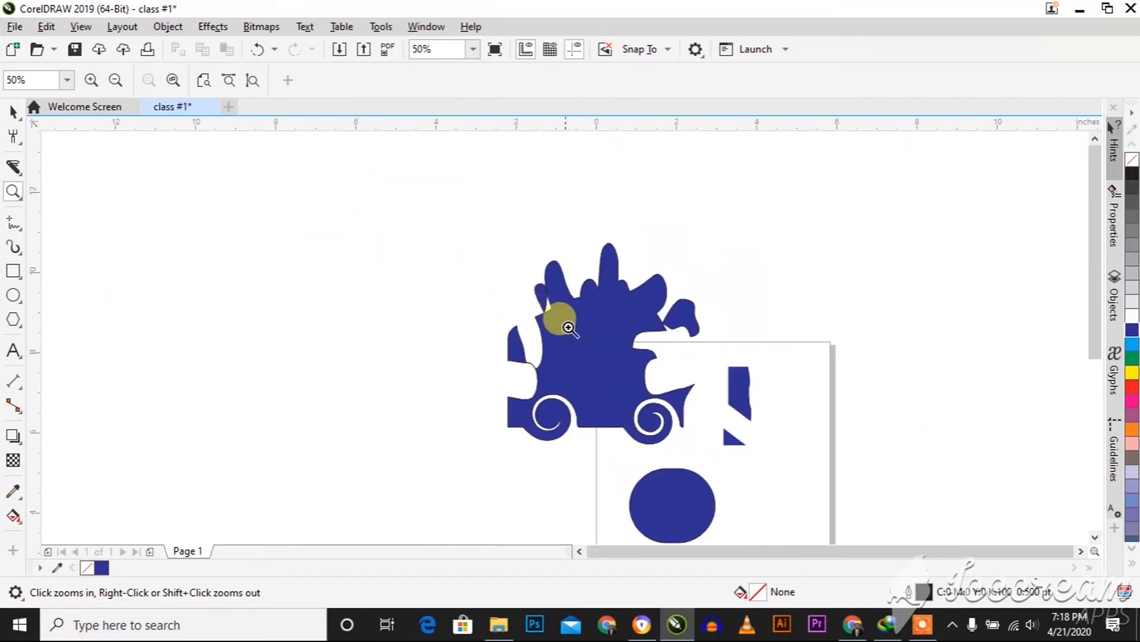
left_click(575, 337)
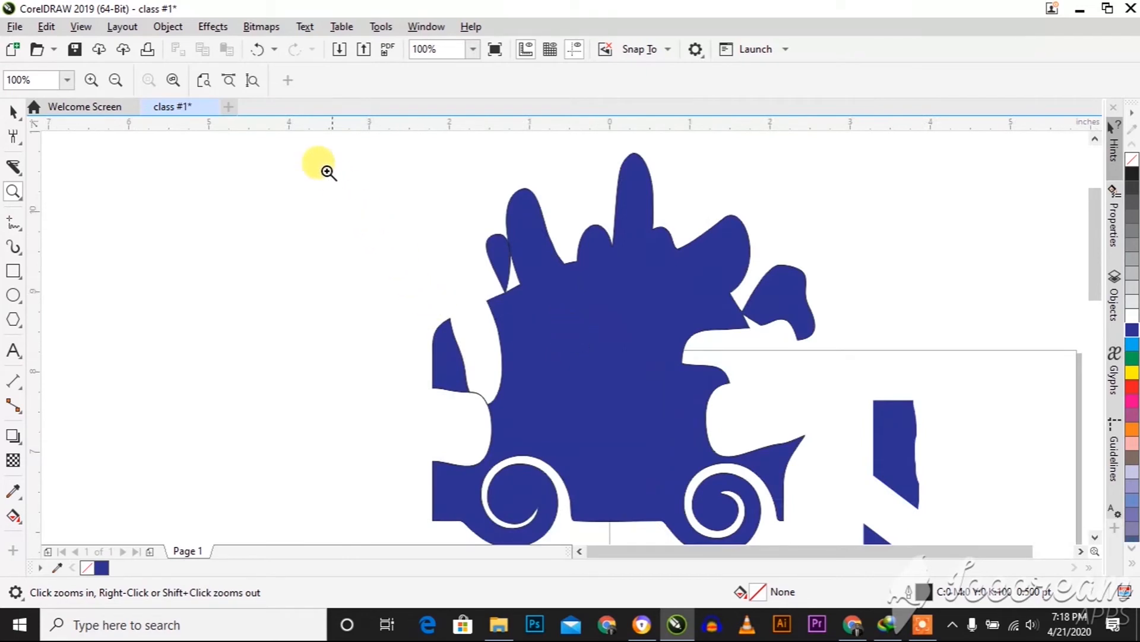
mouse_move(315, 152)
left_mouse_down()
mouse_move(878, 560)
mouse_move(941, 570)
left_mouse_up()
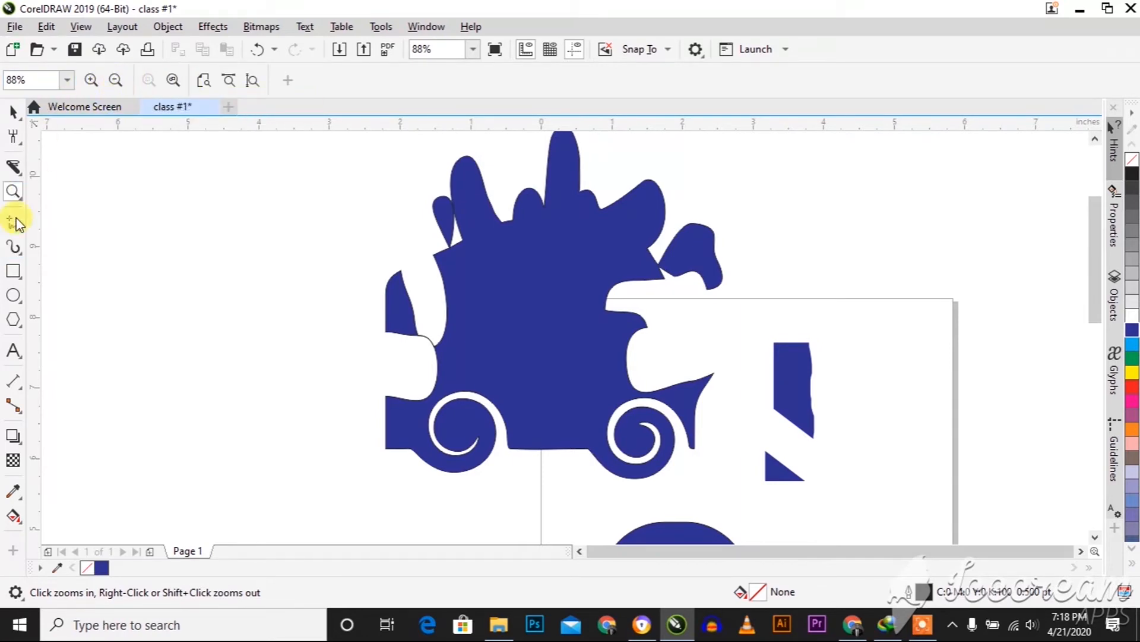
- Look around the drawing in several directions with the Pan tool, bringing the distorted shape back into view
left_click(22, 201)
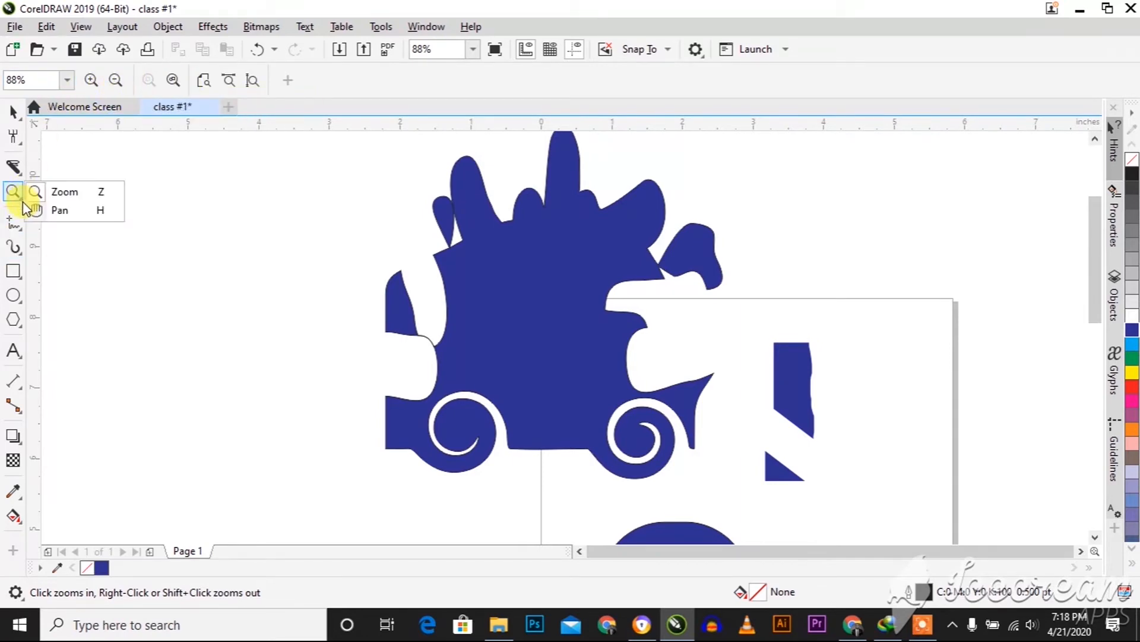
left_click(60, 212)
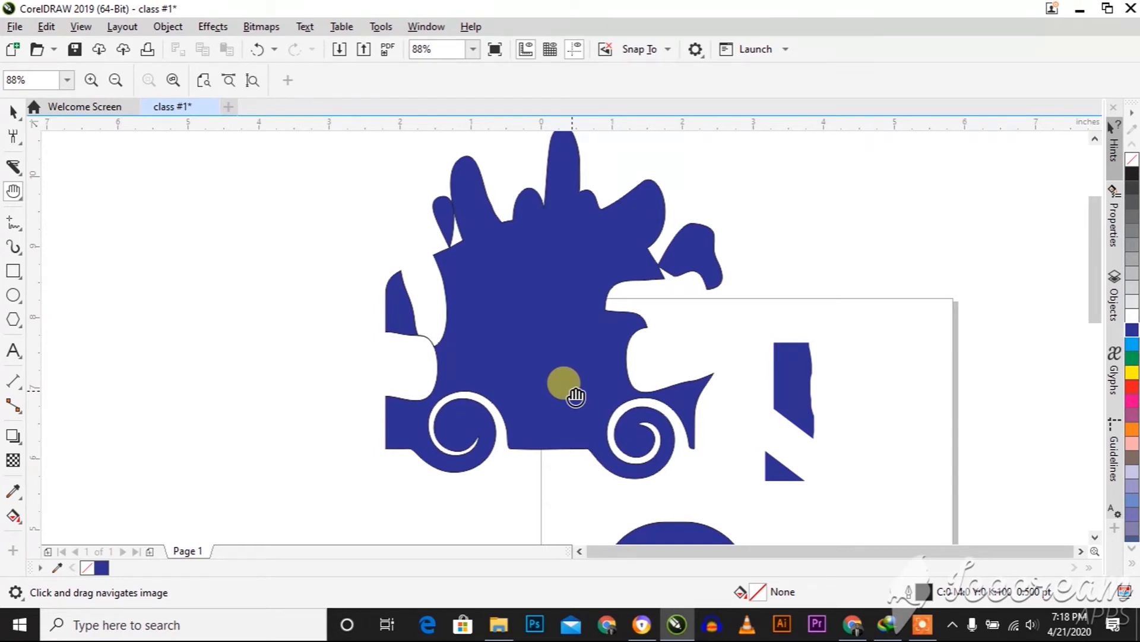
left_click_drag(631, 420, 104, 268)
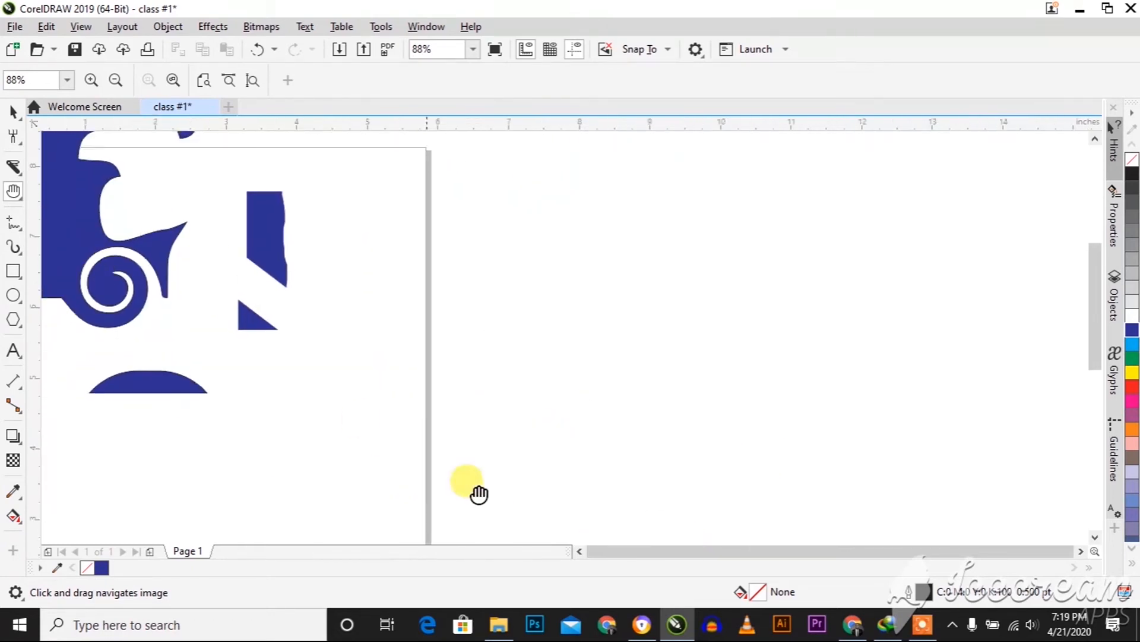
left_click_drag(478, 492, 775, 183)
left_click_drag(509, 154, 899, 54)
left_click_drag(879, 246, 52, 525)
left_click_drag(230, 272, 619, 297)
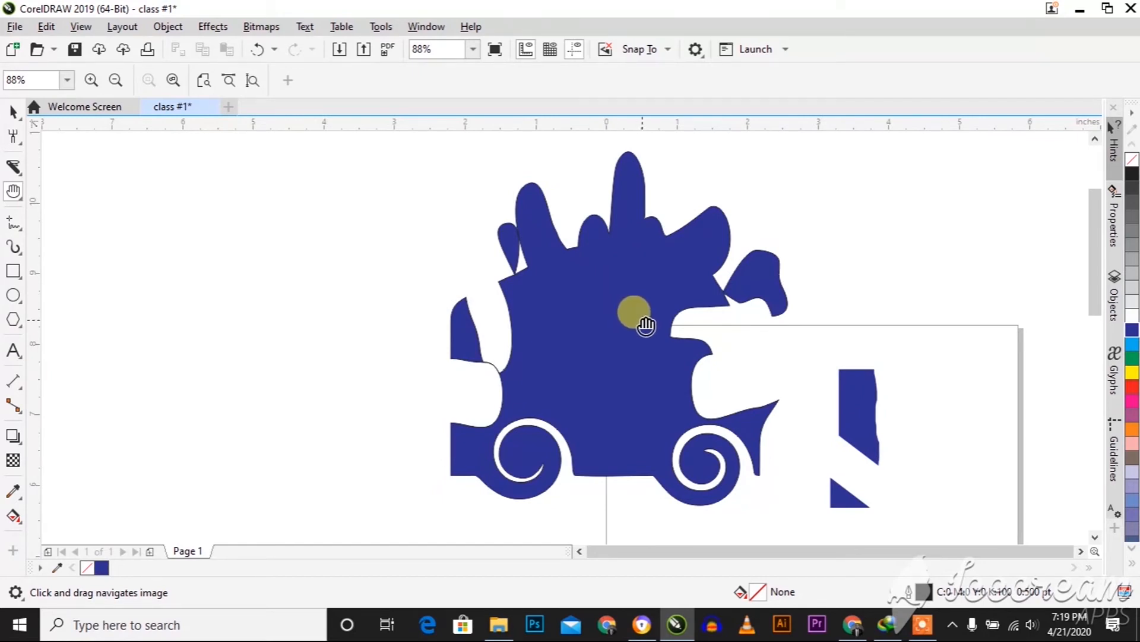
scroll(645, 326, "down", 2)
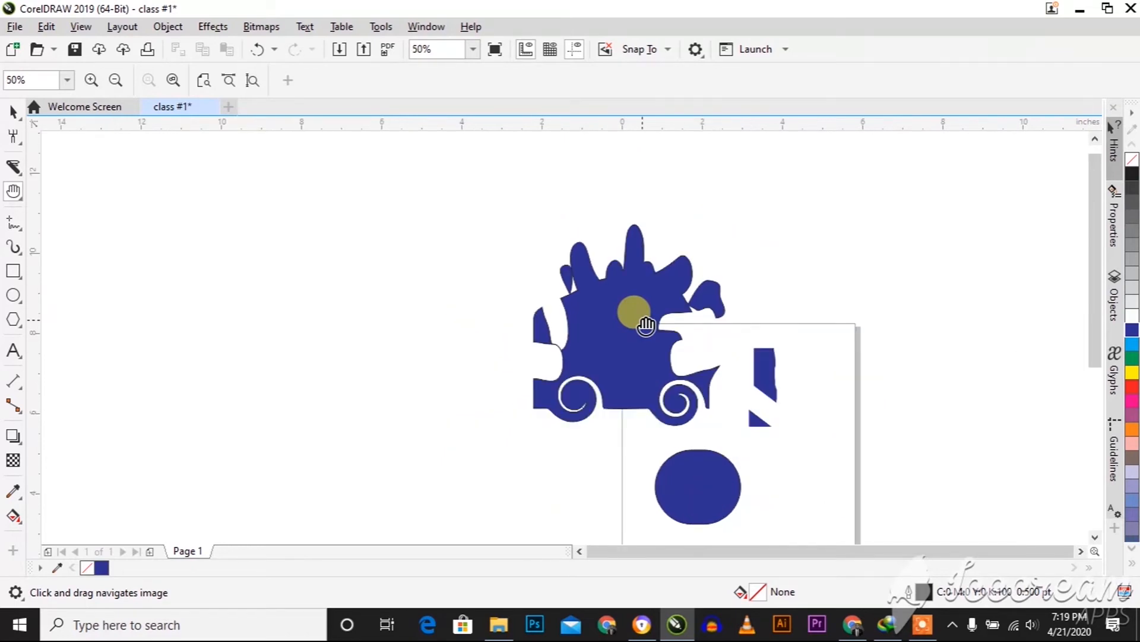
scroll(645, 325, "up", 2)
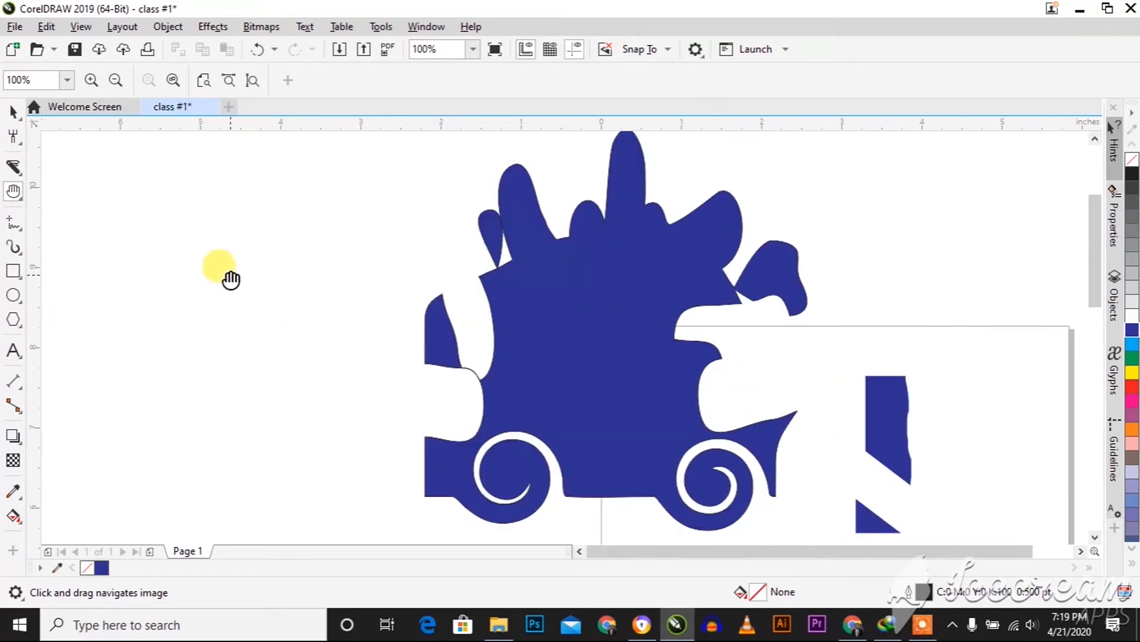
- Sketch four loose Freehand curves, each about 0.8 to 1.1 inches wide, in the empty area left of the distorted shape
left_click(12, 224)
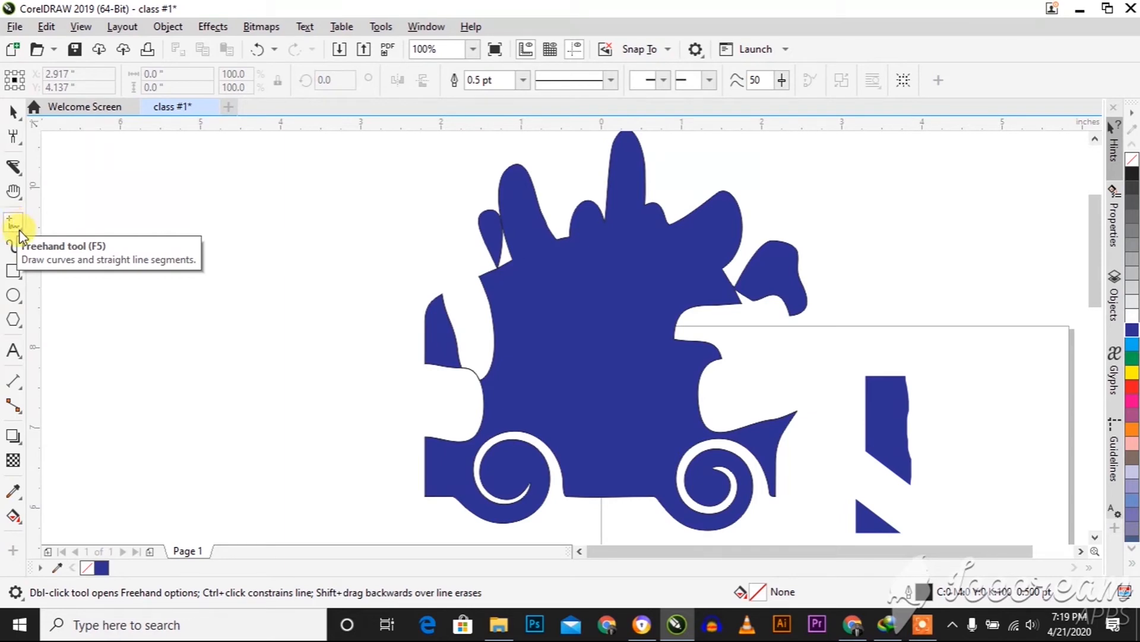
left_click(19, 231)
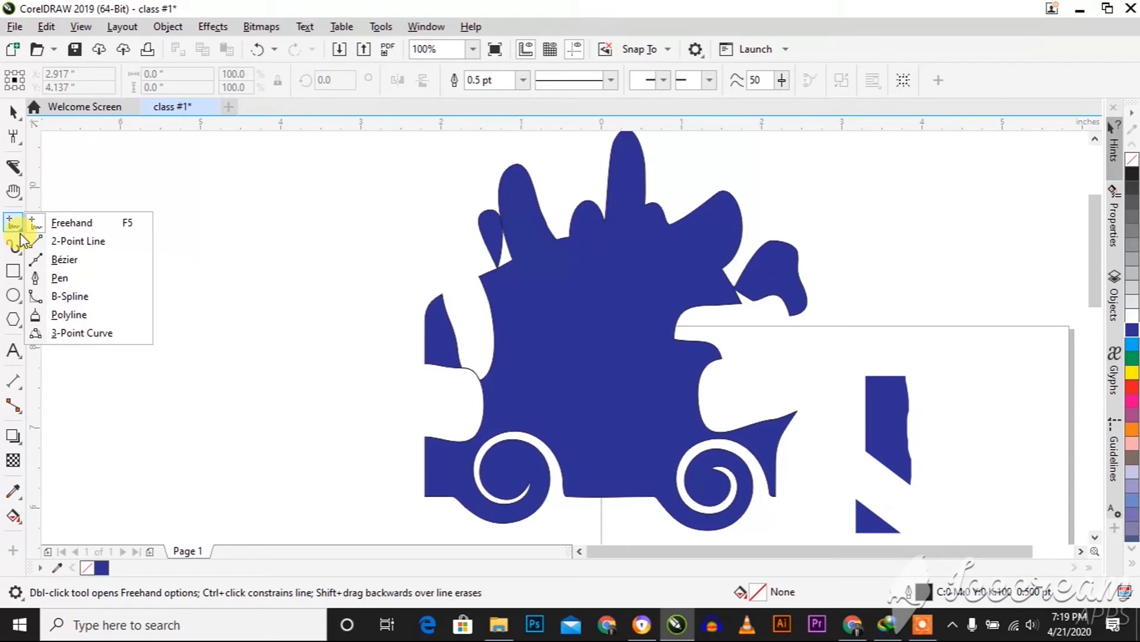
left_click(70, 225)
mouse_move(264, 257)
left_mouse_down()
mouse_move(288, 217)
mouse_move(345, 267)
mouse_move(255, 299)
left_mouse_up()
mouse_move(201, 259)
left_mouse_down()
mouse_move(211, 349)
mouse_move(284, 362)
mouse_move(225, 314)
mouse_move(263, 361)
mouse_move(254, 340)
left_mouse_up()
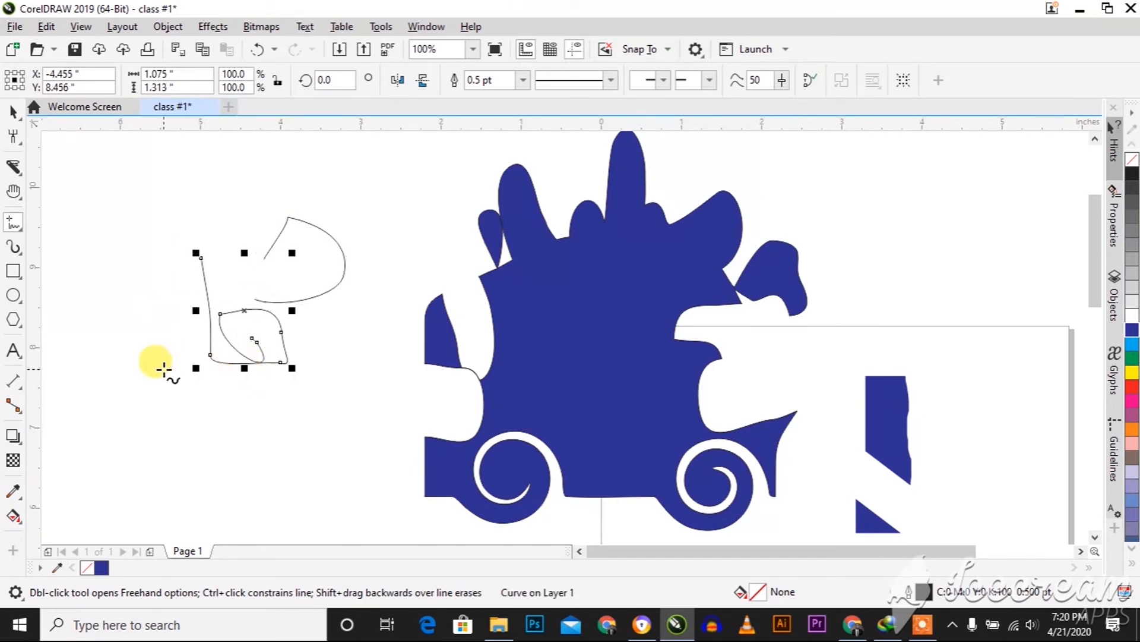
mouse_move(177, 407)
left_mouse_down()
mouse_move(161, 340)
mouse_move(146, 339)
mouse_move(145, 384)
mouse_move(140, 370)
mouse_move(132, 386)
mouse_move(114, 357)
left_mouse_up()
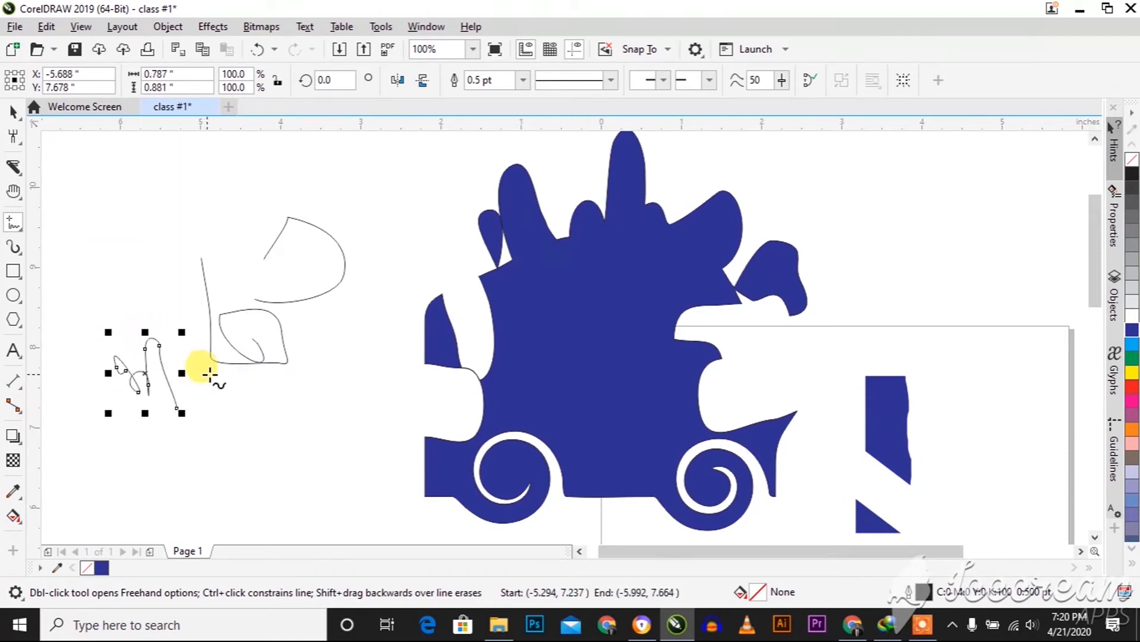
mouse_move(326, 410)
left_mouse_down()
mouse_move(341, 428)
mouse_move(300, 399)
mouse_move(279, 425)
mouse_move(333, 387)
mouse_move(283, 402)
mouse_move(343, 422)
left_mouse_up()
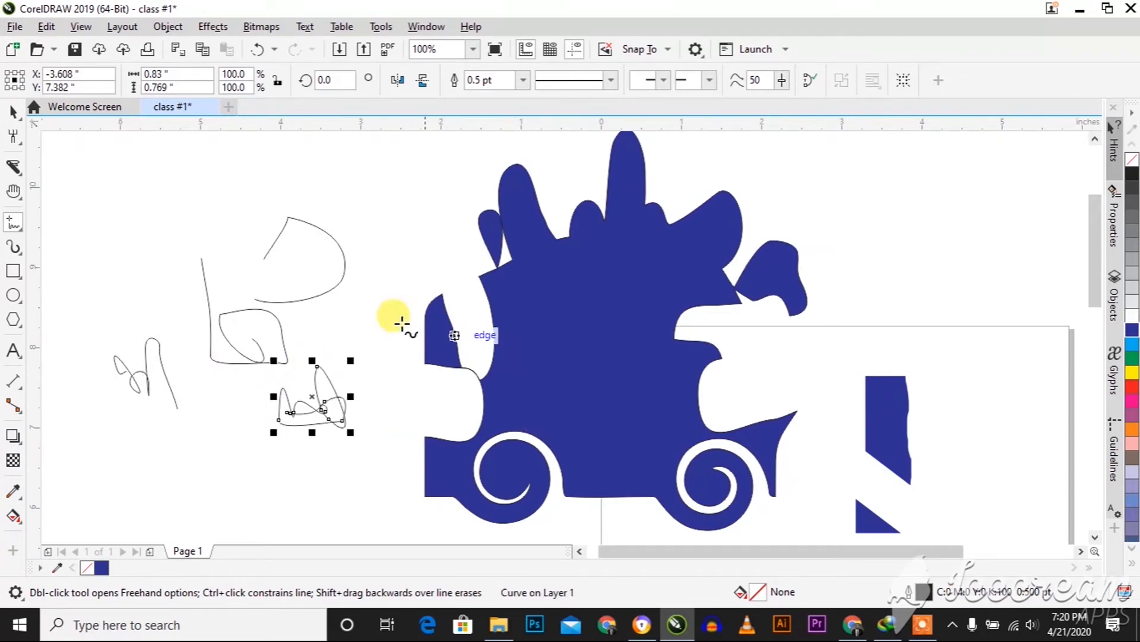
- Draw a nearly horizontal 2-Point Line about 3.4 inches long above the freehand curves
left_click(20, 230)
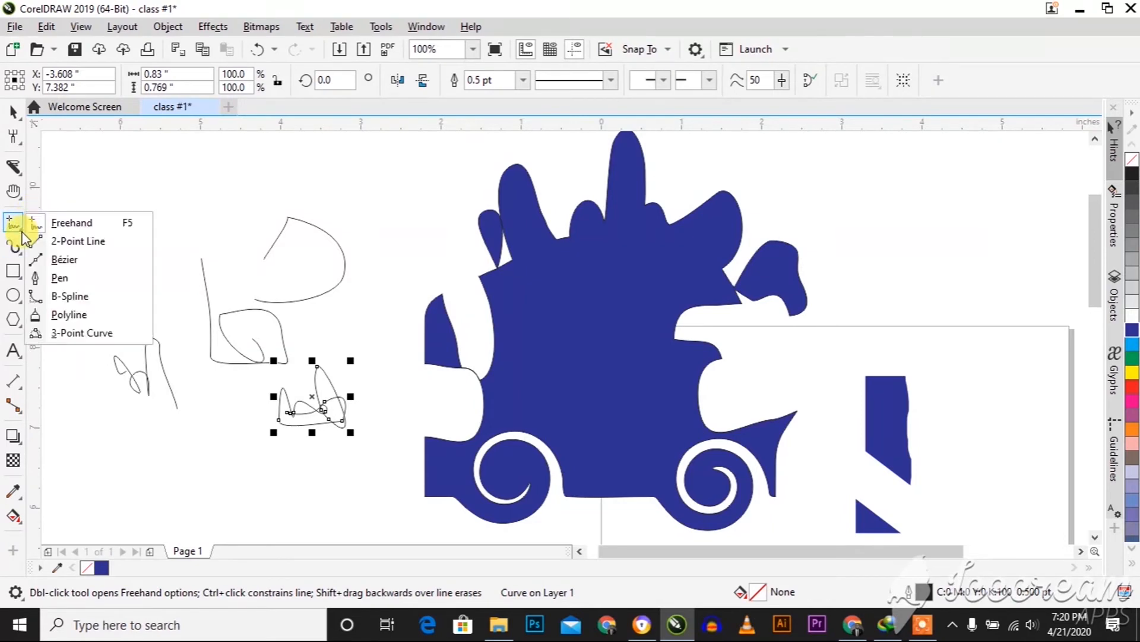
left_click(79, 242)
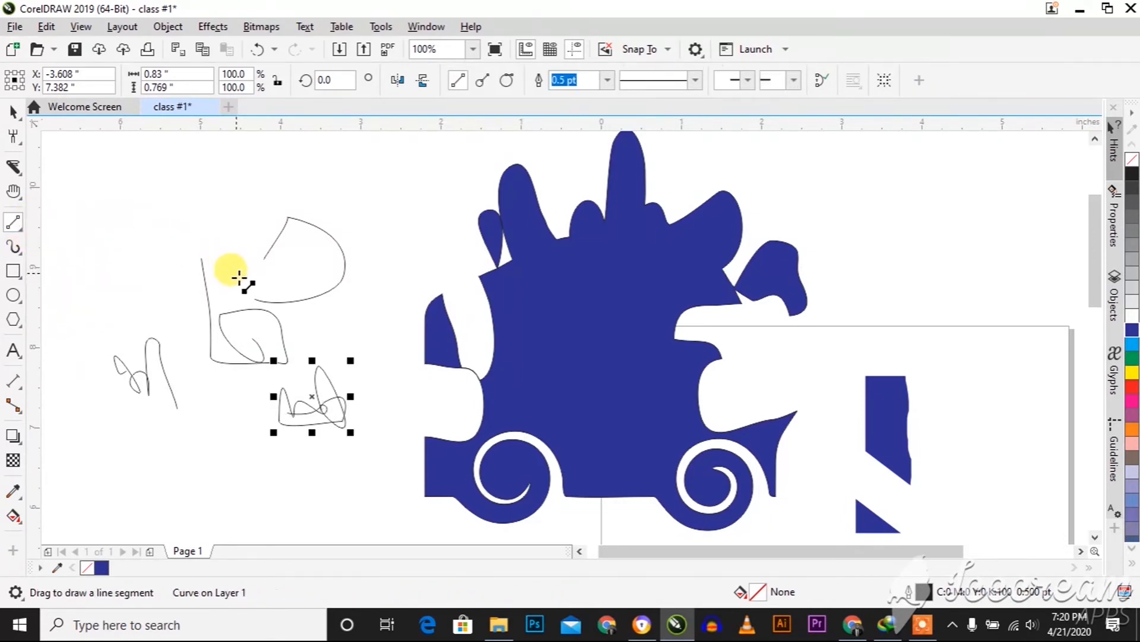
left_click_drag(285, 197, 285, 198)
left_click_drag(145, 183, 416, 173)
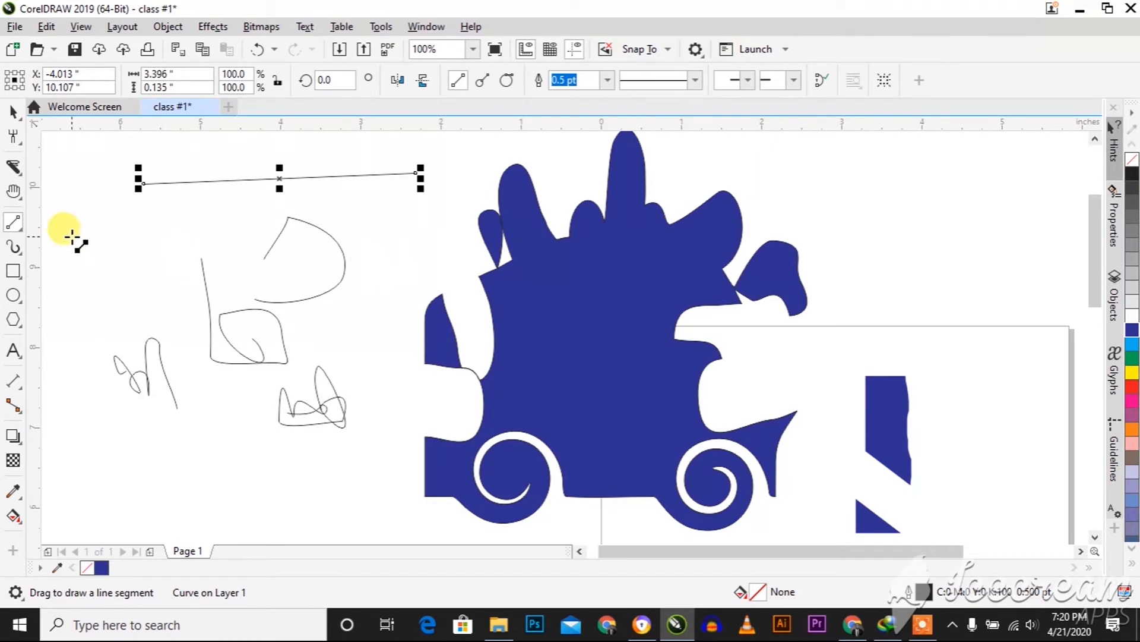
- Draw a closed Bézier curve about 1.3 by 1.6 inches in the empty area right of the distorted shape
left_click(20, 232)
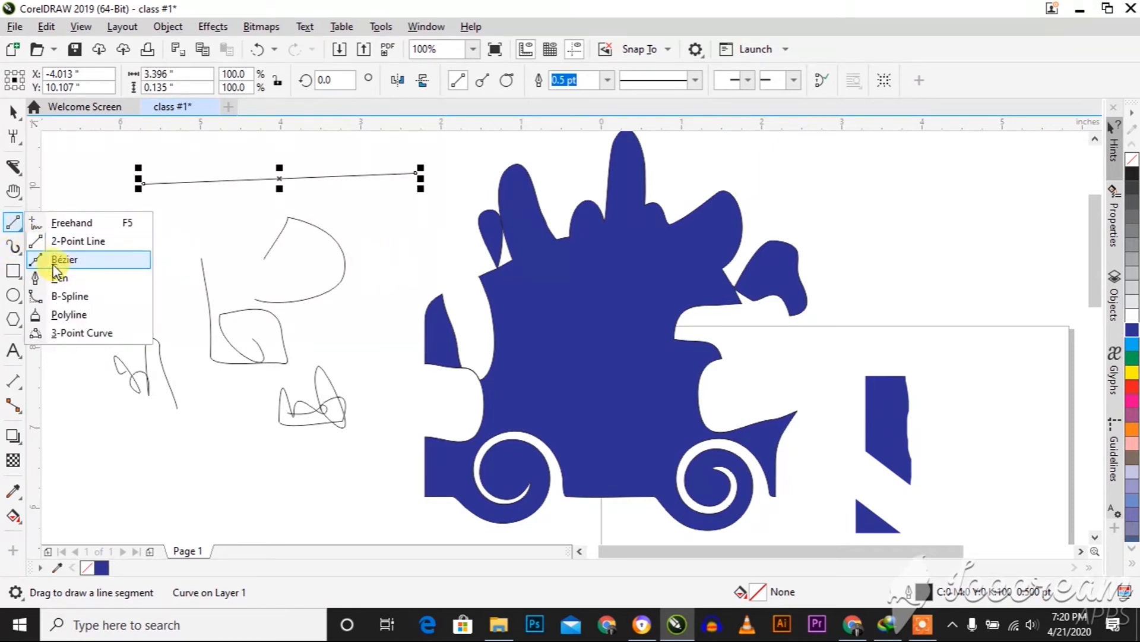
left_click(51, 262)
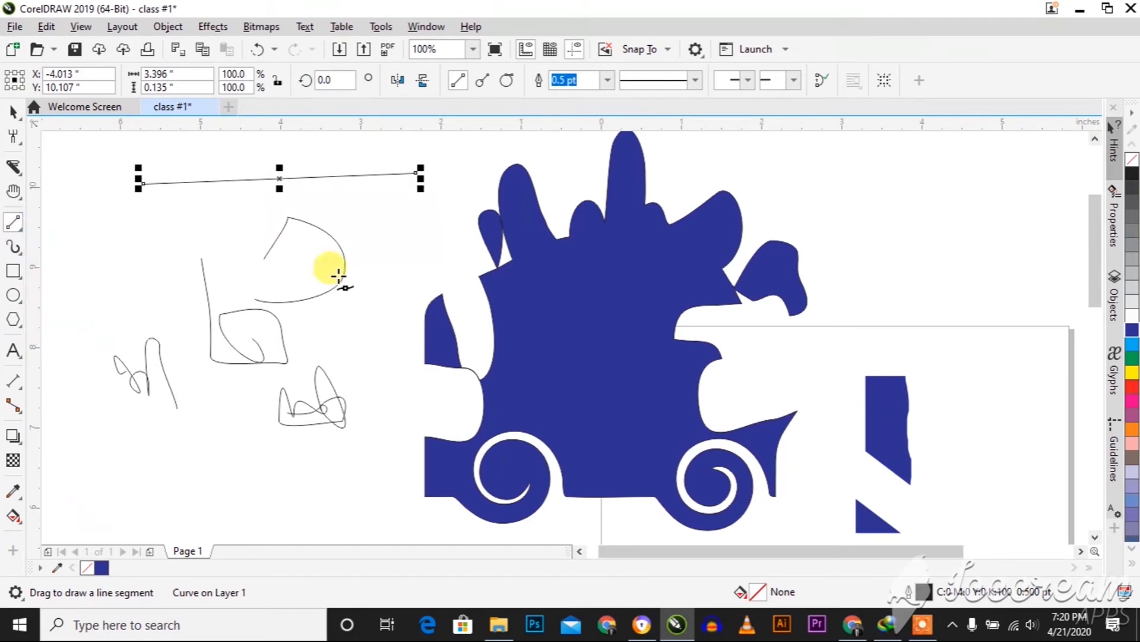
left_click(944, 224)
left_click_drag(989, 310, 909, 318)
mouse_move(916, 261)
left_mouse_down()
mouse_move(910, 219)
mouse_move(956, 181)
left_mouse_up()
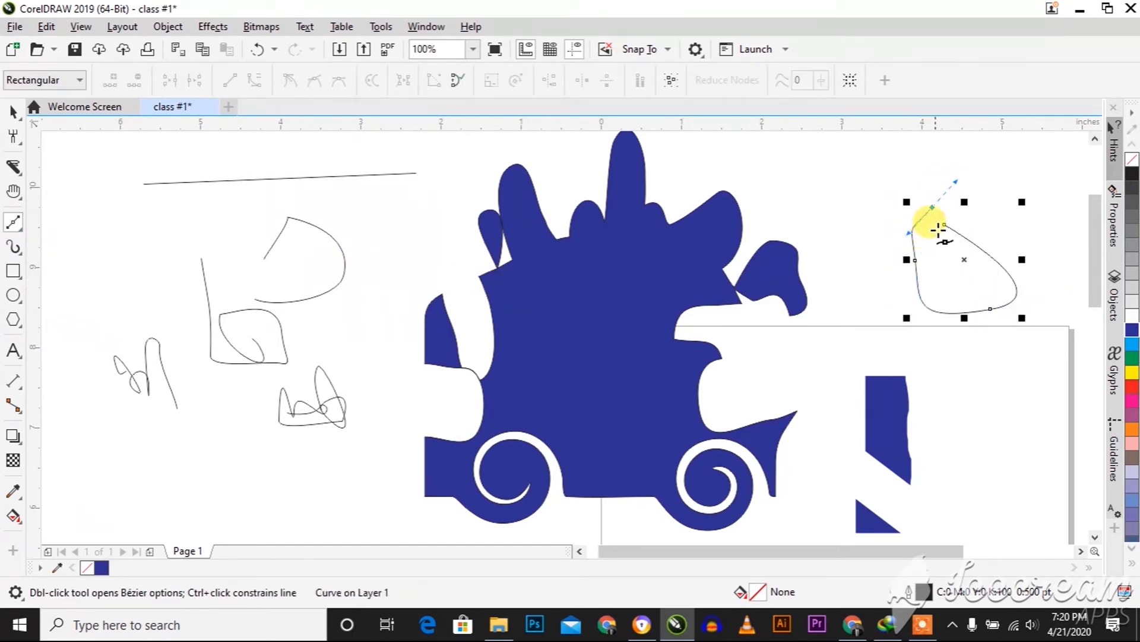
left_click(944, 225)
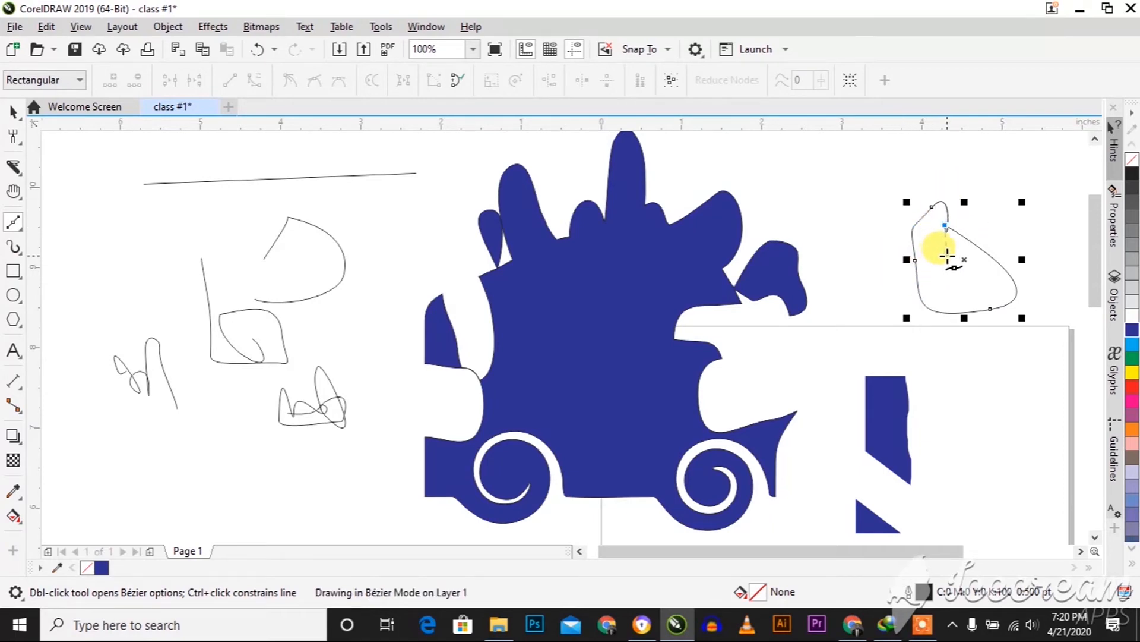
left_click_drag(944, 181, 962, 168)
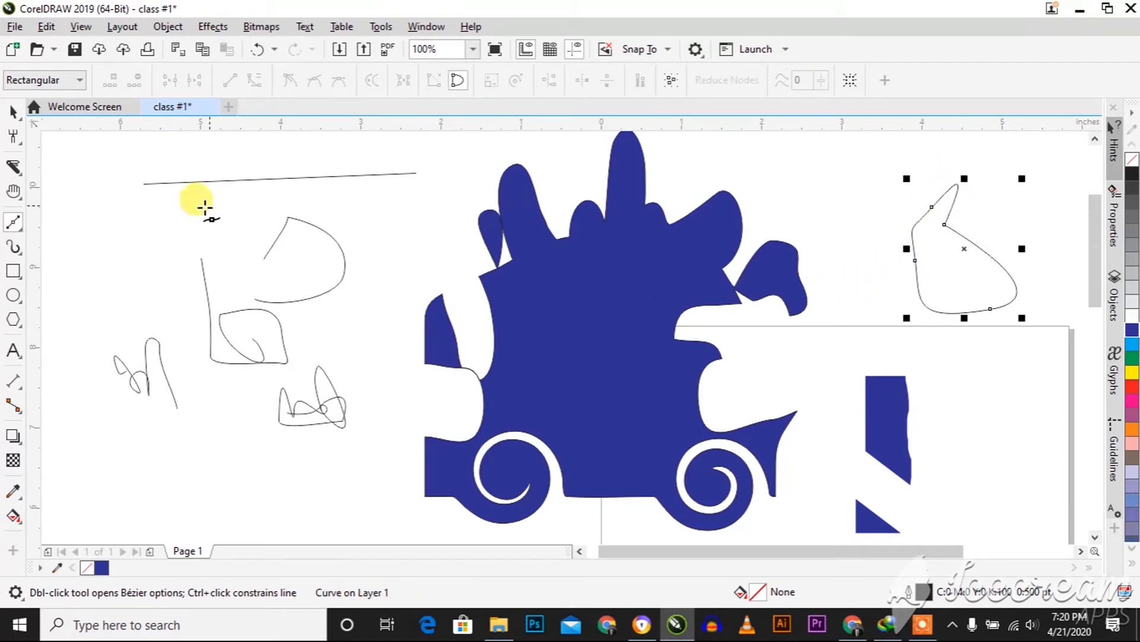
- Draw a closed Pen shape about 1.6 by 2.1 inches across the page's right edge and fill it with cyan
left_click(22, 244)
left_click(20, 228)
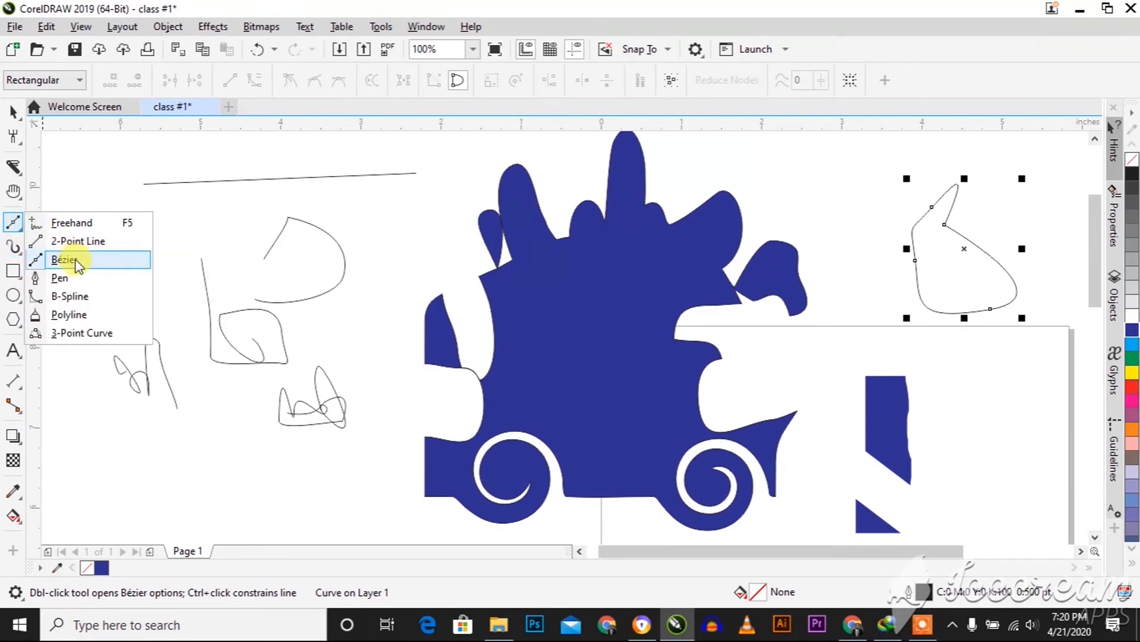
left_click(73, 280)
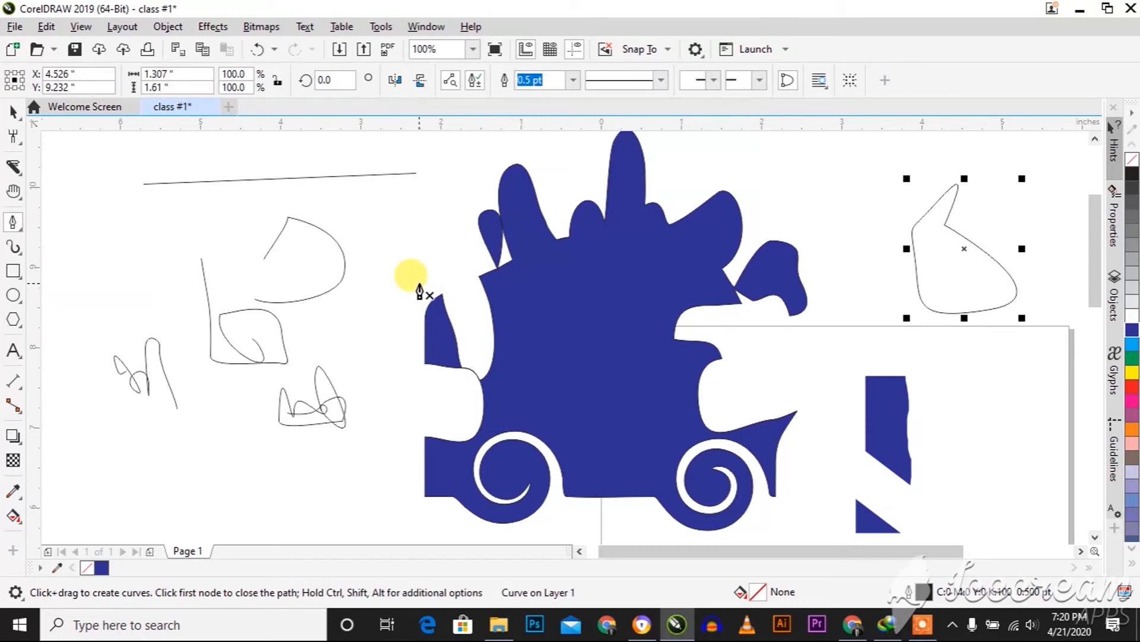
scroll(415, 304, "down", 2)
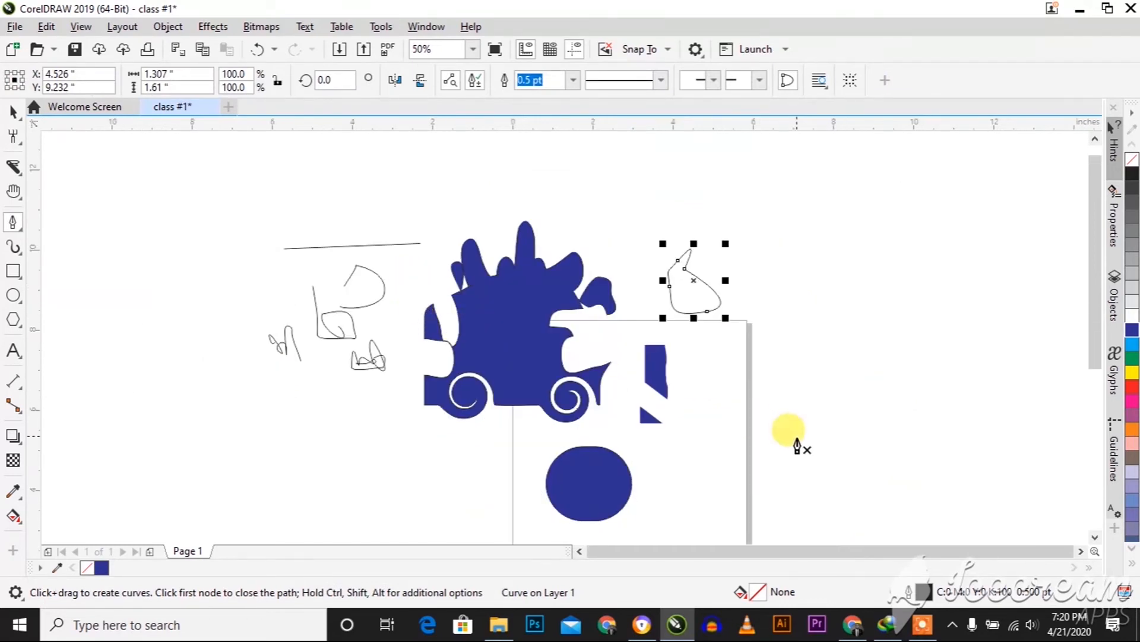
scroll(784, 439, "up", 2)
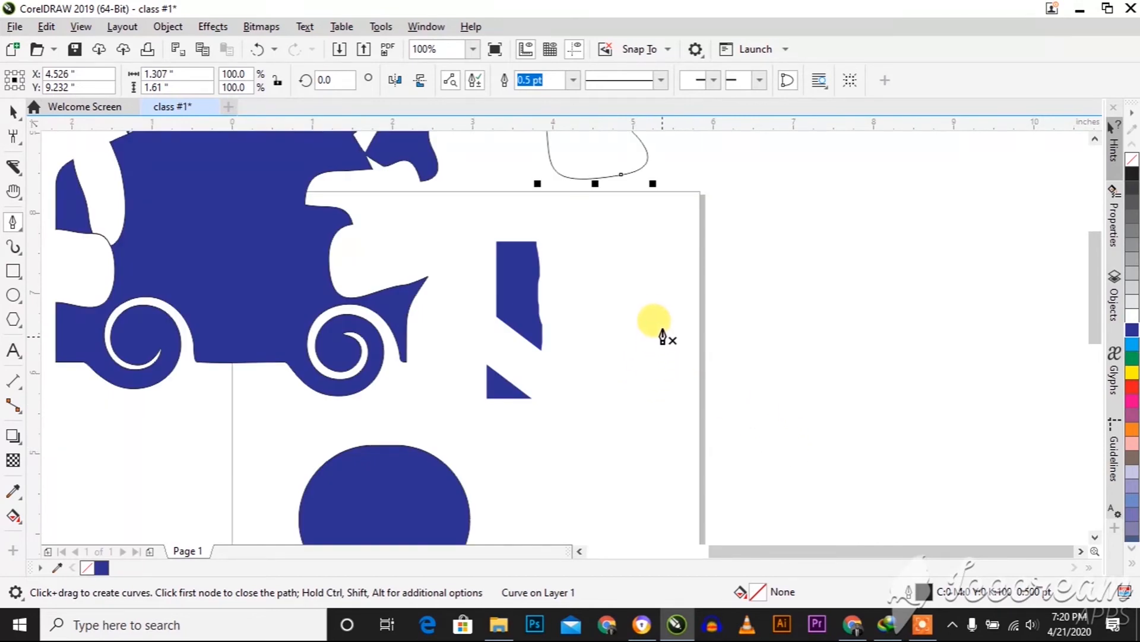
left_click(655, 292)
left_click(646, 456)
left_click_drag(772, 386, 744, 292)
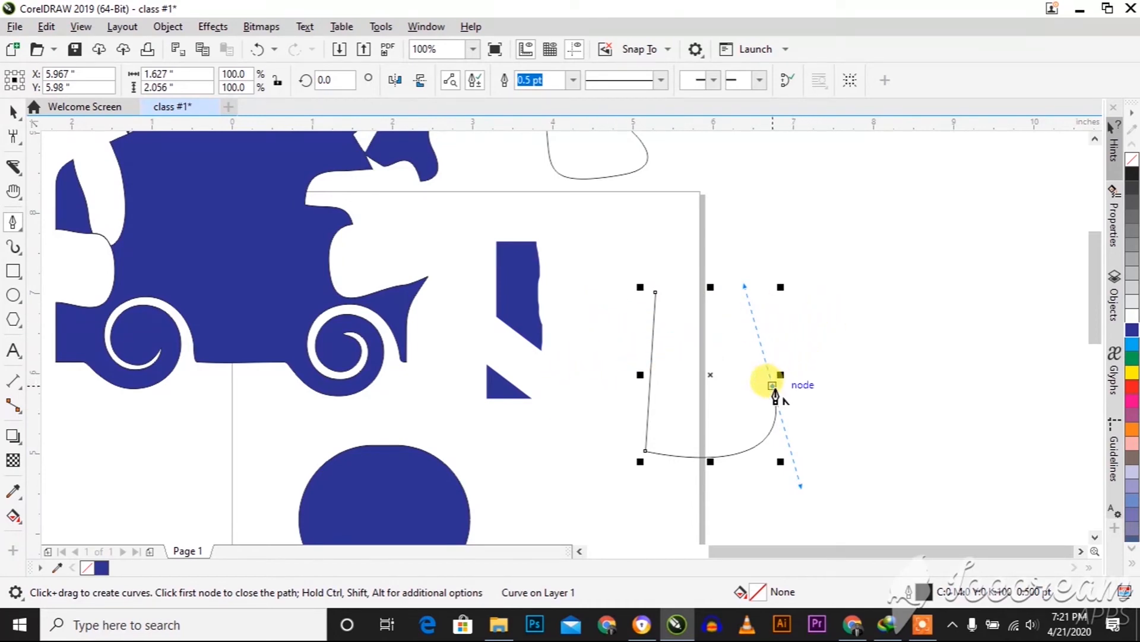
left_click(658, 290)
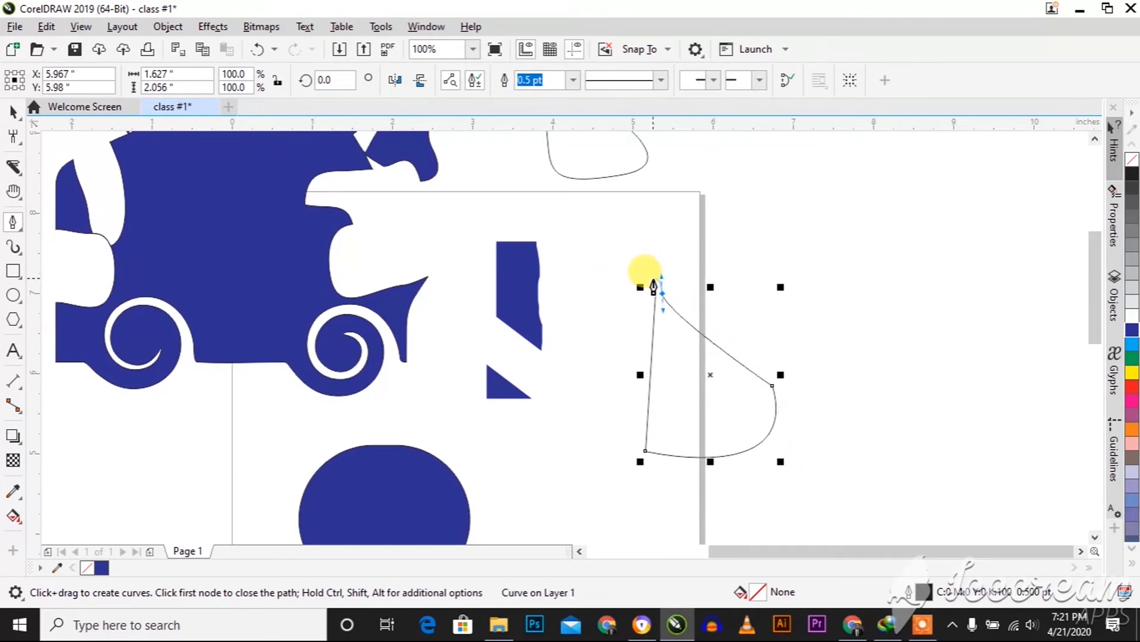
left_click_drag(666, 299, 621, 295)
left_click(654, 294)
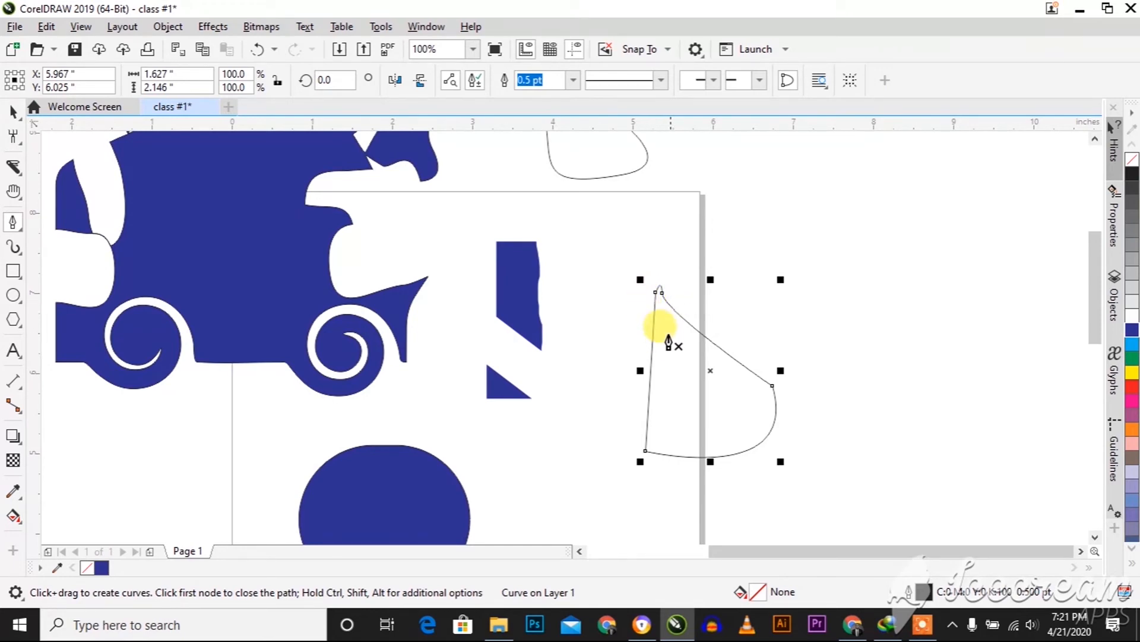
left_click(1134, 346)
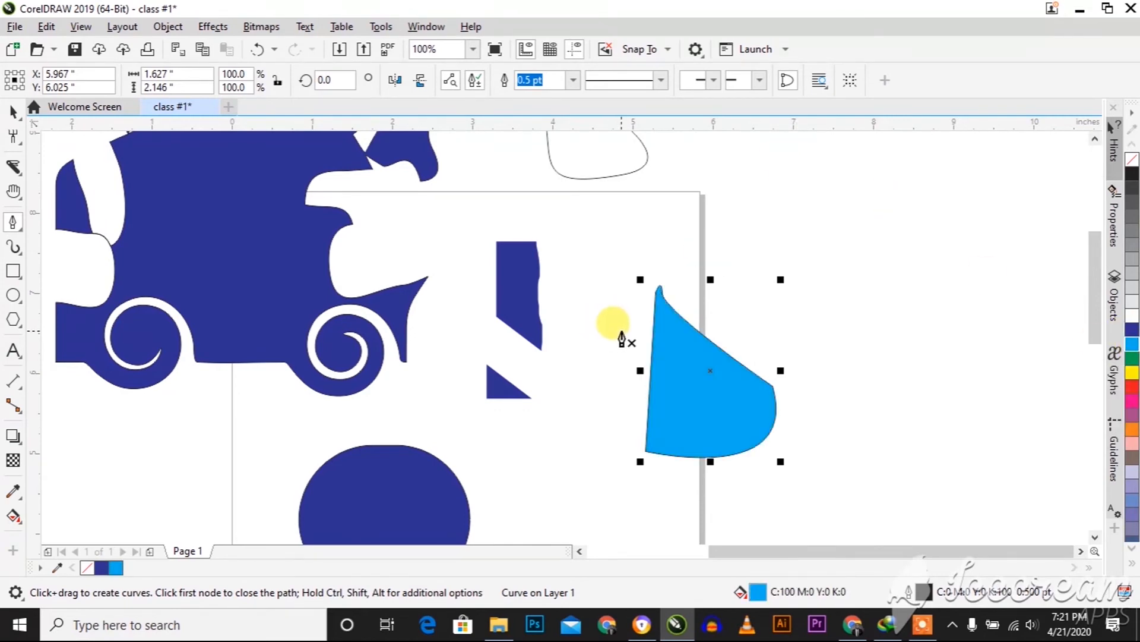
- Draw a second closed Pen shape about 1.5 by 1 inch right of the cyan shape and fill it with 90% black
left_click(844, 262)
left_click(872, 335)
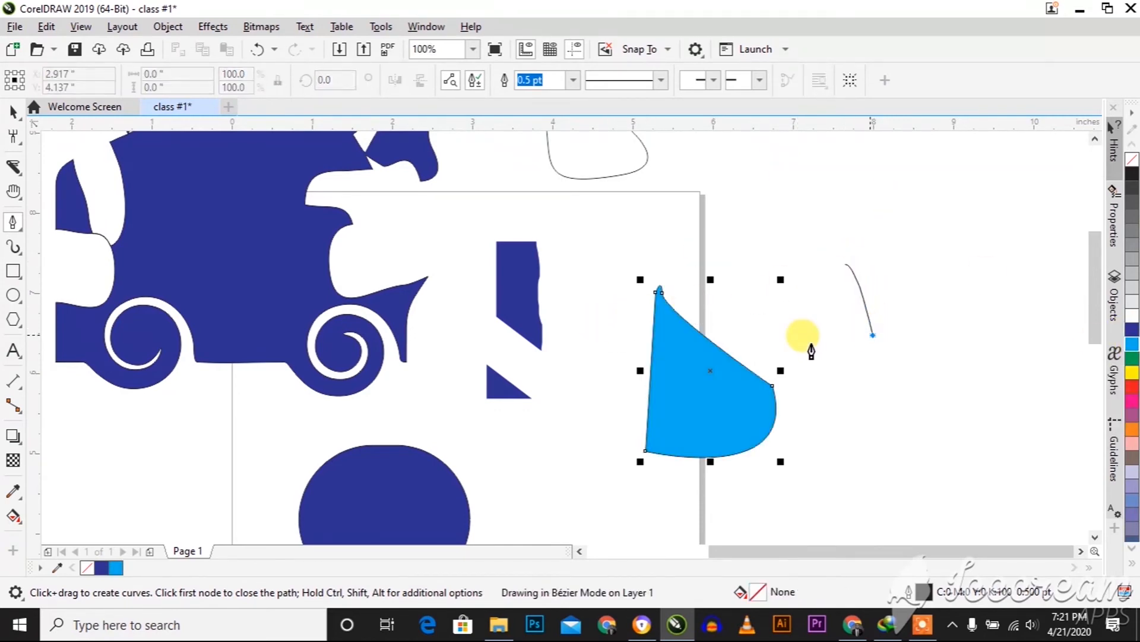
left_click(753, 339)
left_click_drag(765, 275, 782, 261)
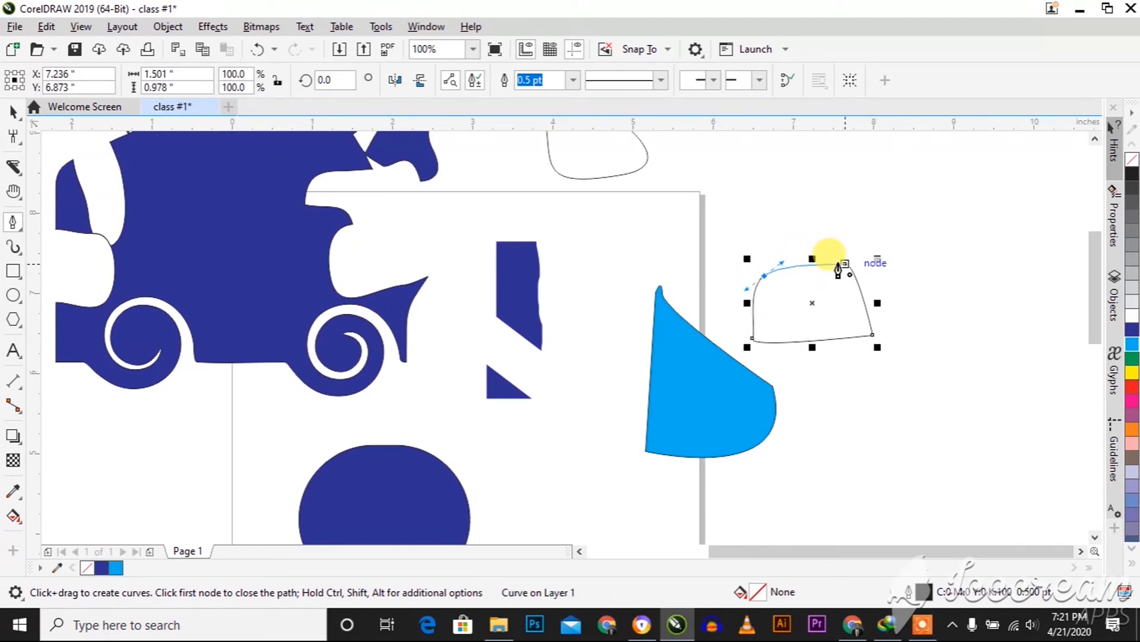
left_click(839, 266)
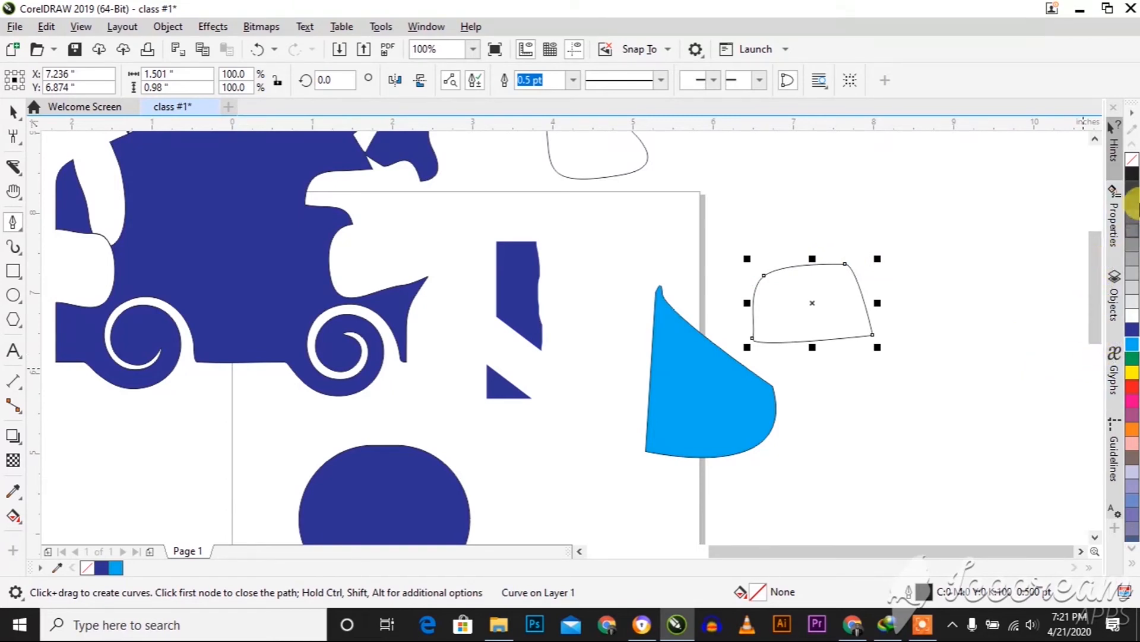
left_click(1131, 189)
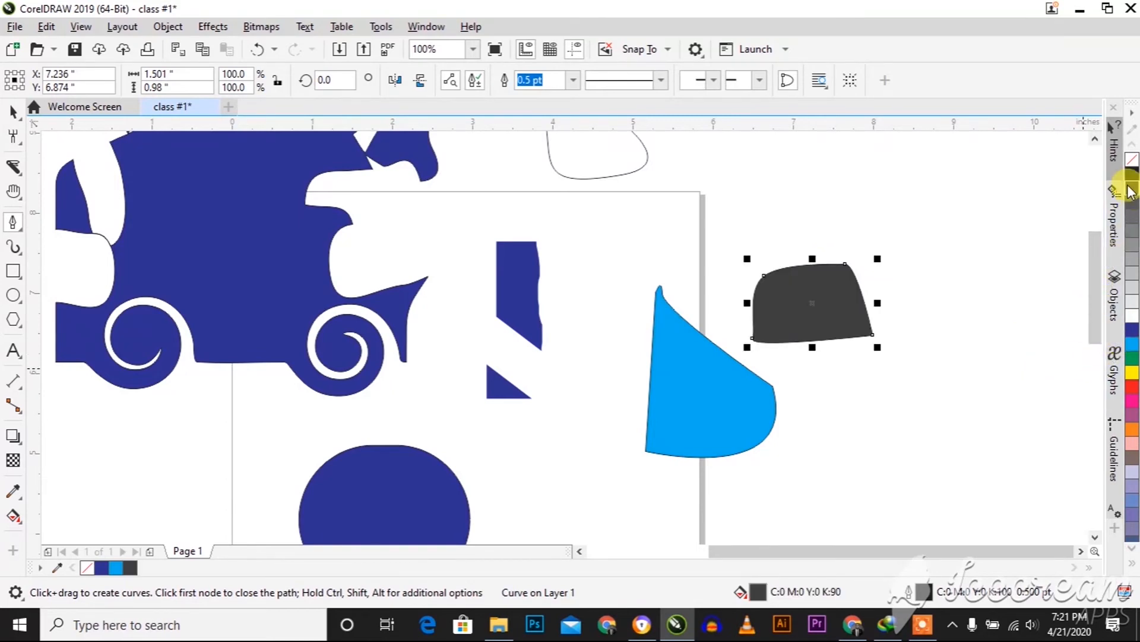
- Draw a closed B-Spline oval about 1.1 by 1.3 inches between the cut blue pieces and the cyan shape
left_click(24, 231)
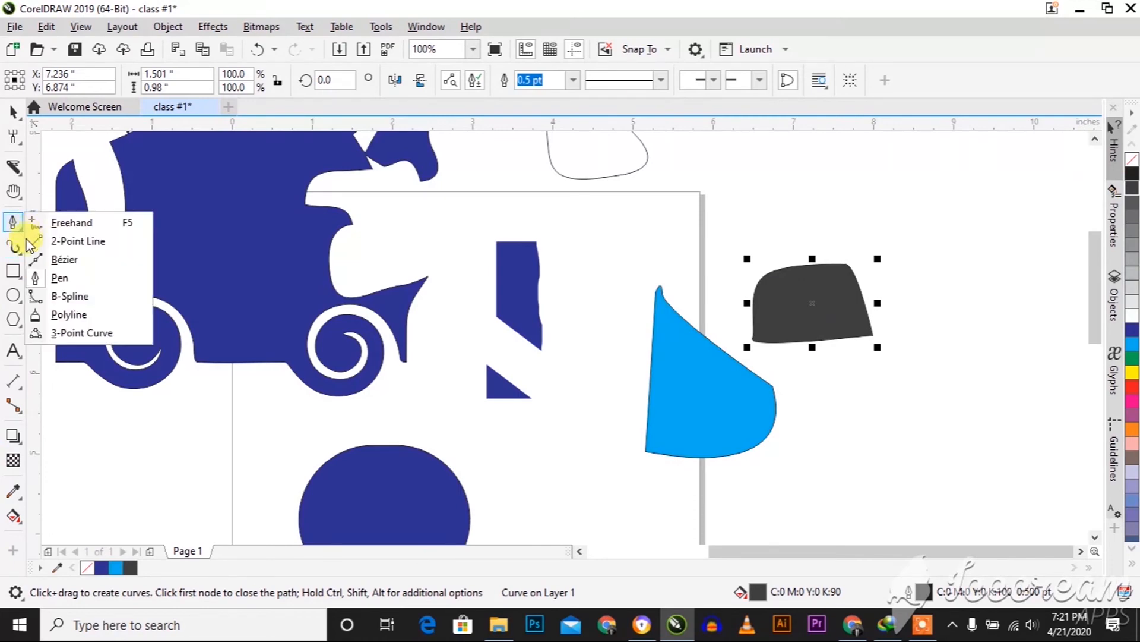
left_click(70, 296)
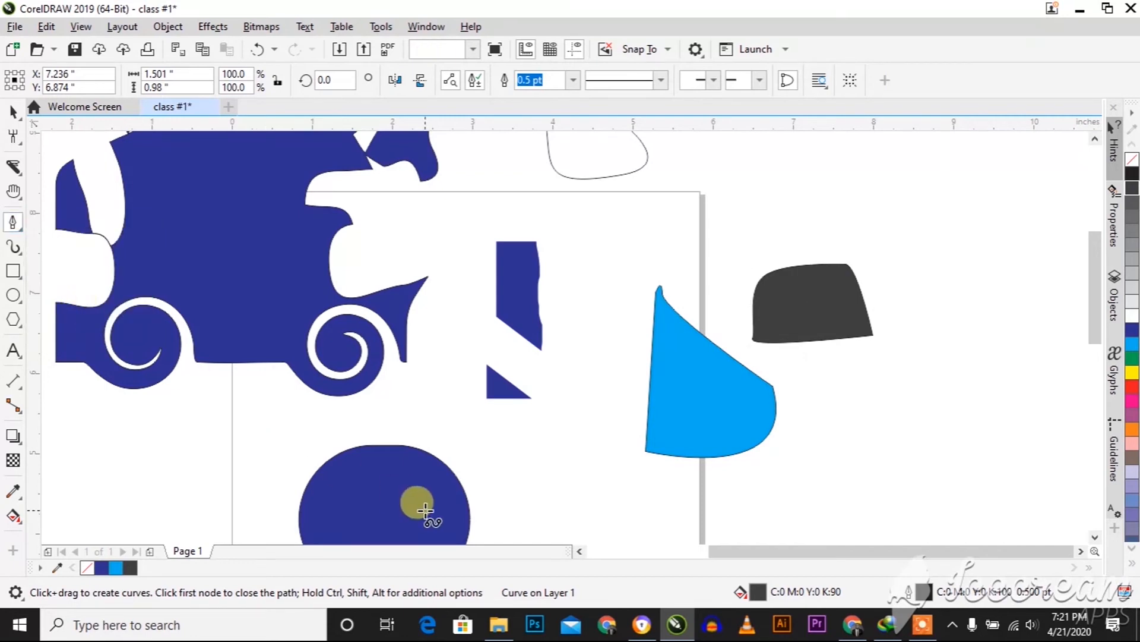
left_click(612, 206)
left_click(554, 311)
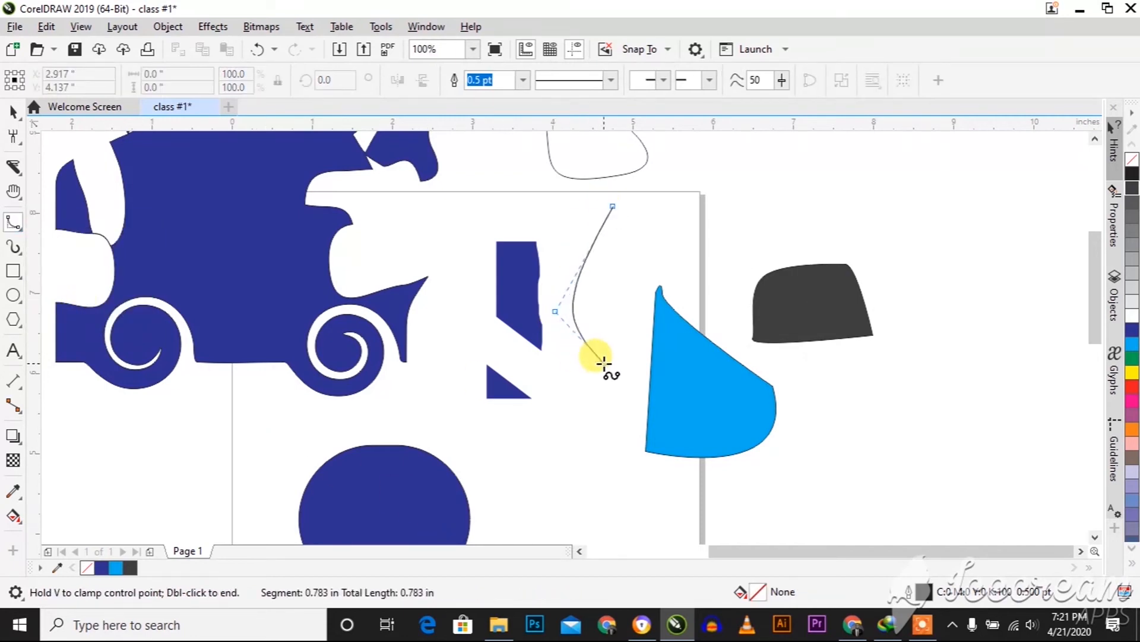
left_click(604, 362)
left_click(685, 274)
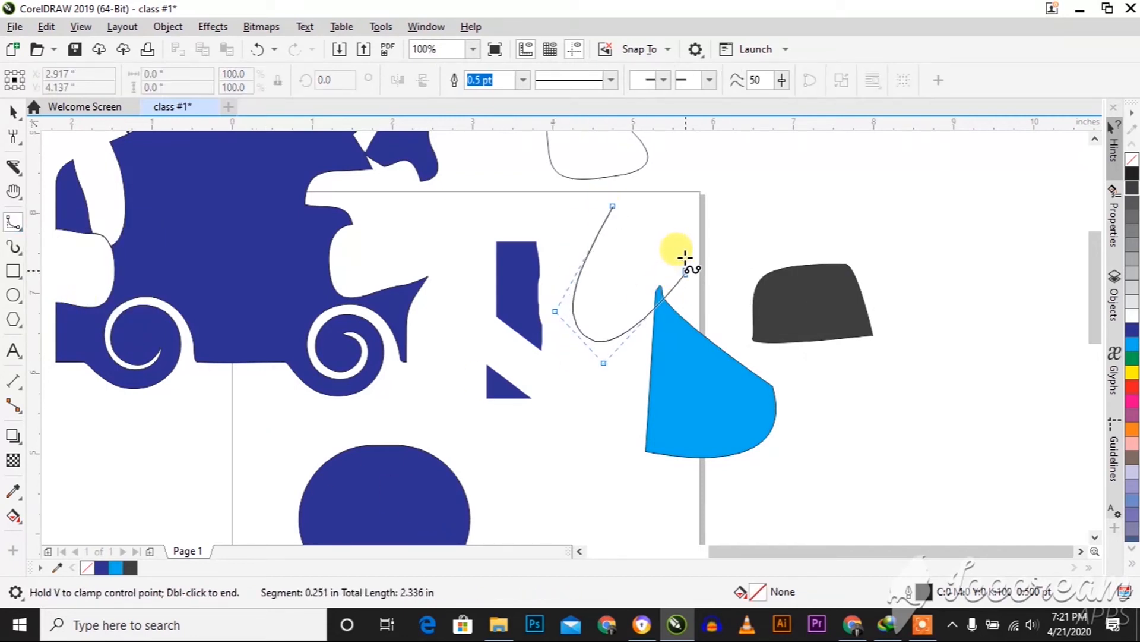
left_click(614, 205)
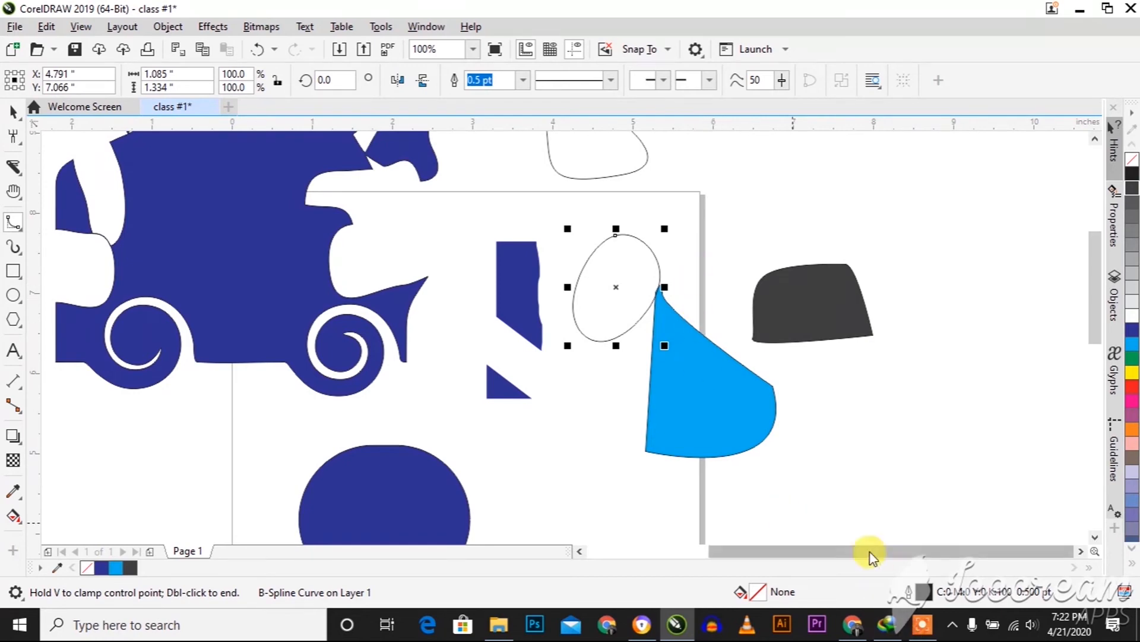
- Examine the B-Spline oval's outline and its start node at several magnifications
scroll(611, 255, "up", 4)
scroll(611, 261, "down", 4)
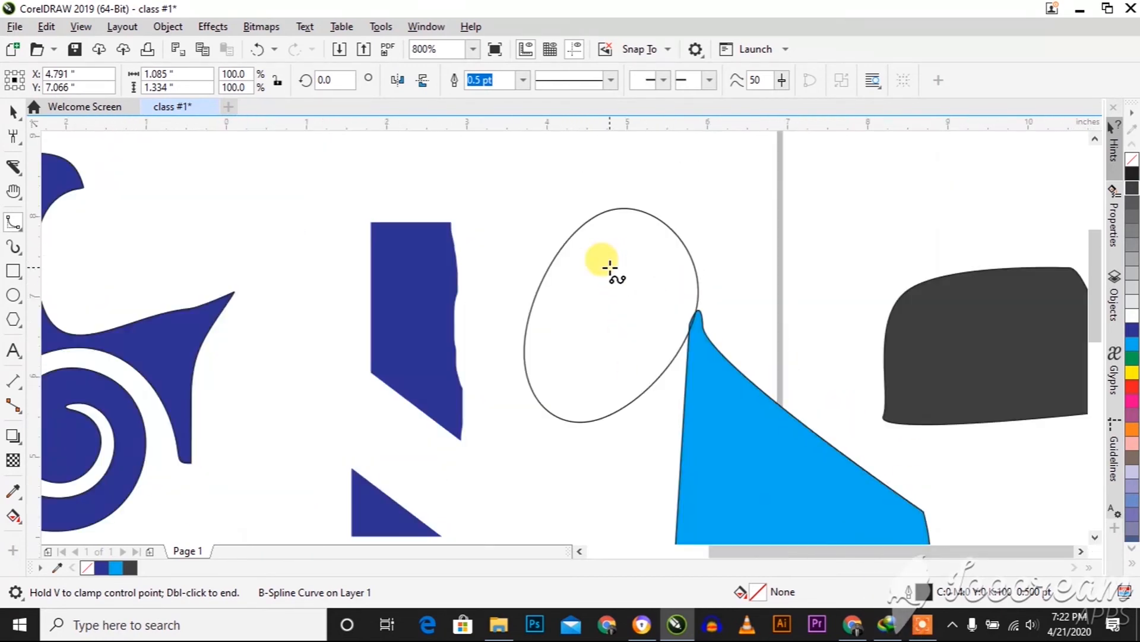
left_click(687, 366)
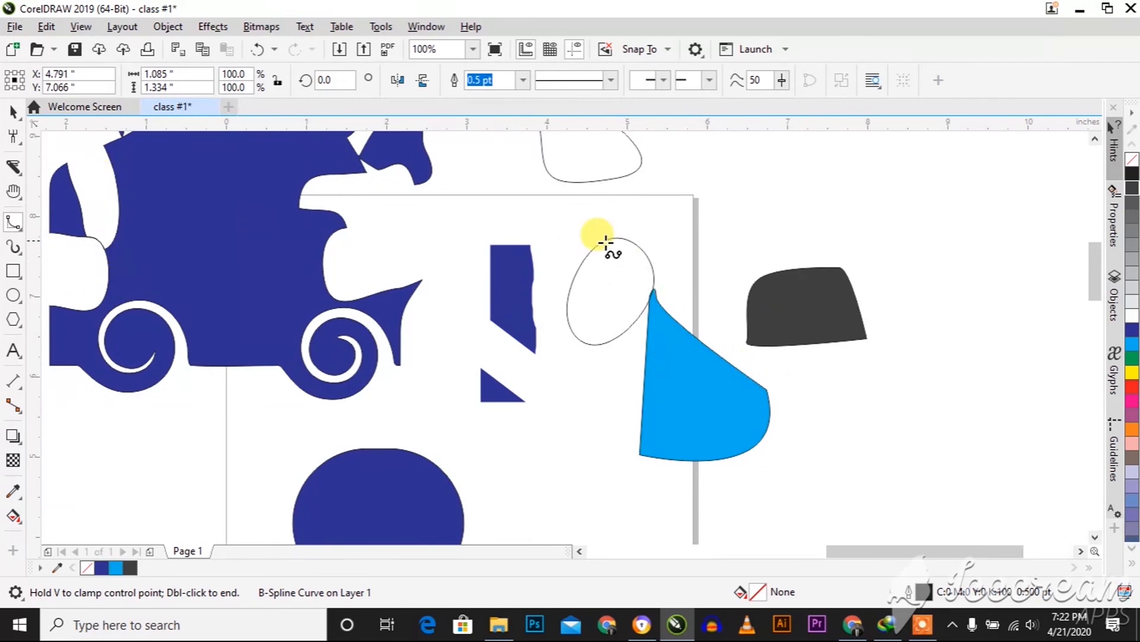
scroll(624, 221, "up", 4)
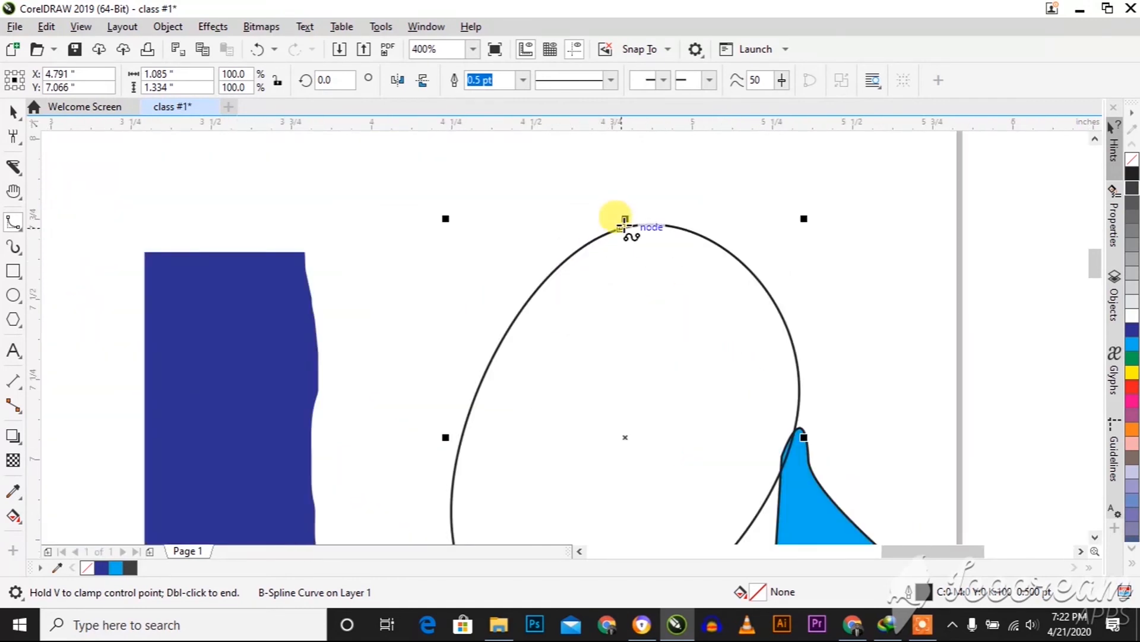
scroll(625, 221, "up", 2)
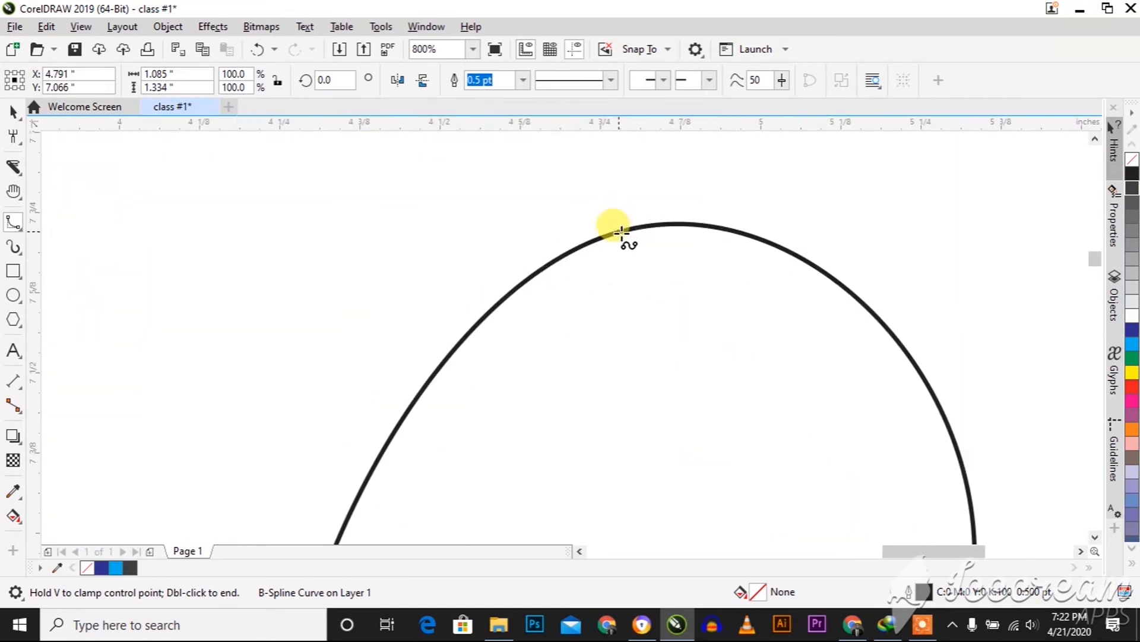
scroll(621, 232, "down", 8)
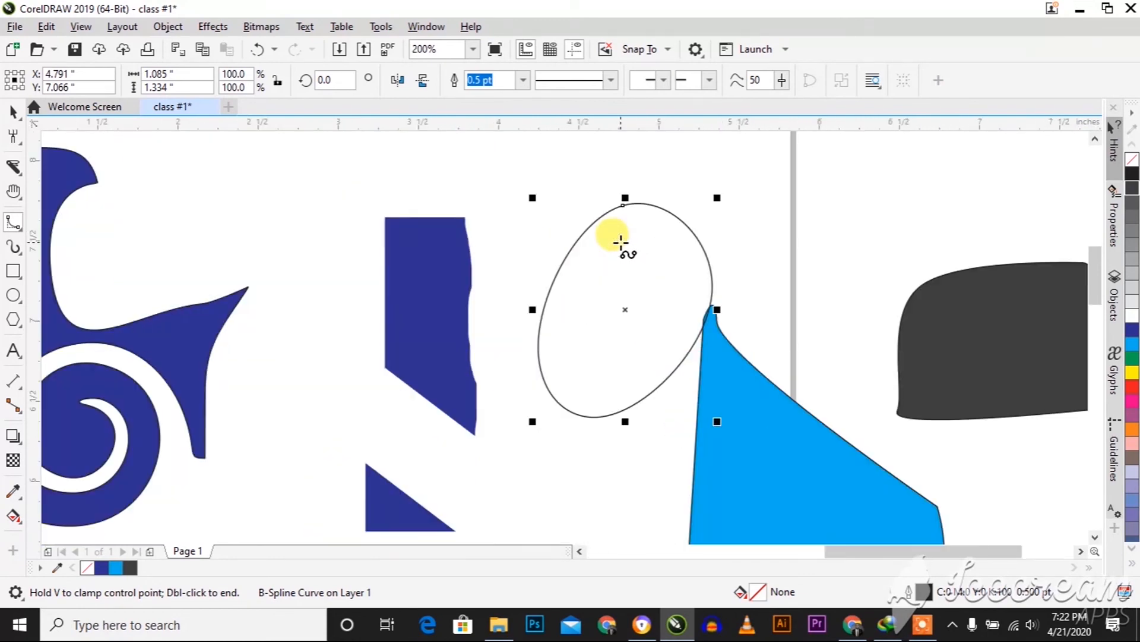
scroll(618, 238, "up", 2)
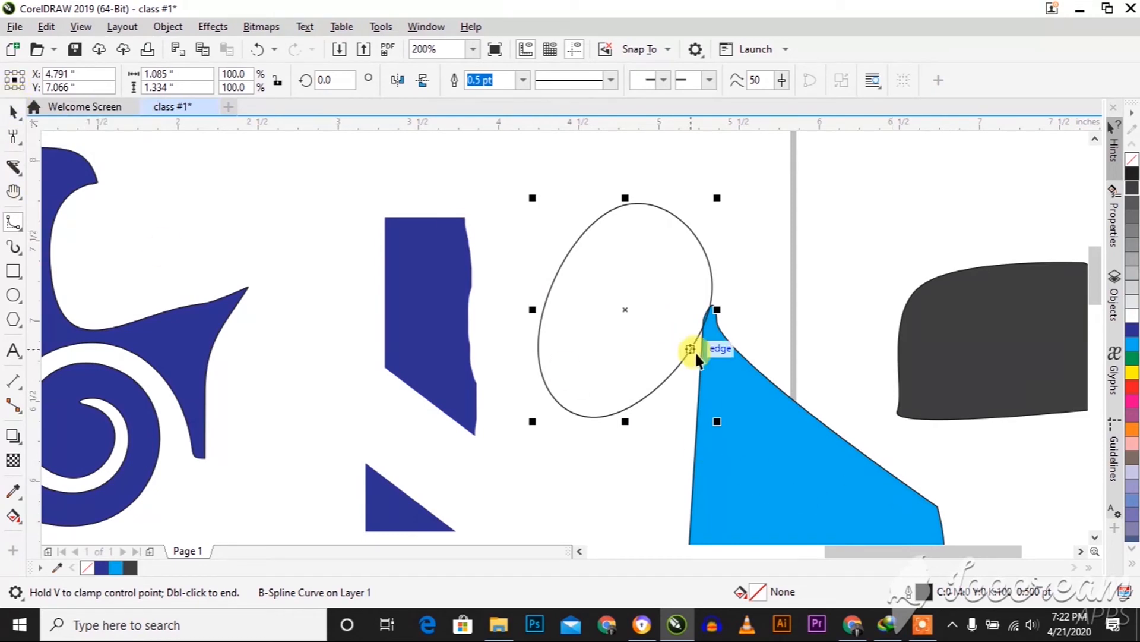
- Select the cyan Pen shape and examine its nodes up close and in the context of the whole drawing
key("space")
left_click(775, 423)
scroll(779, 409, "down", 1)
scroll(776, 439, "up", 1)
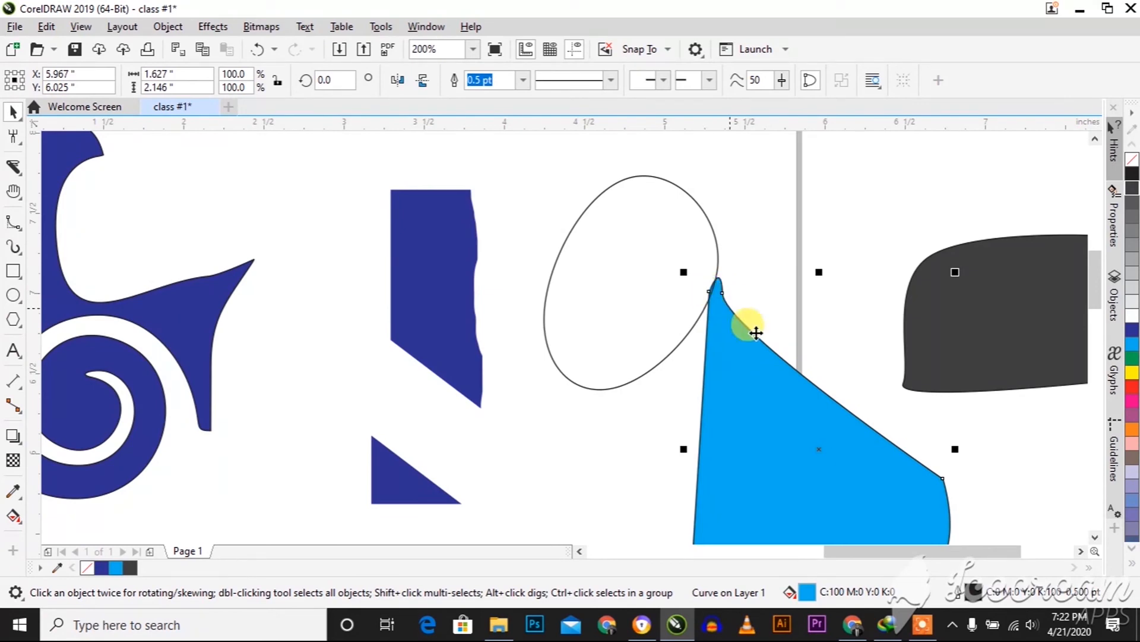
scroll(896, 531, "down", 2)
scroll(894, 523, "up", 1)
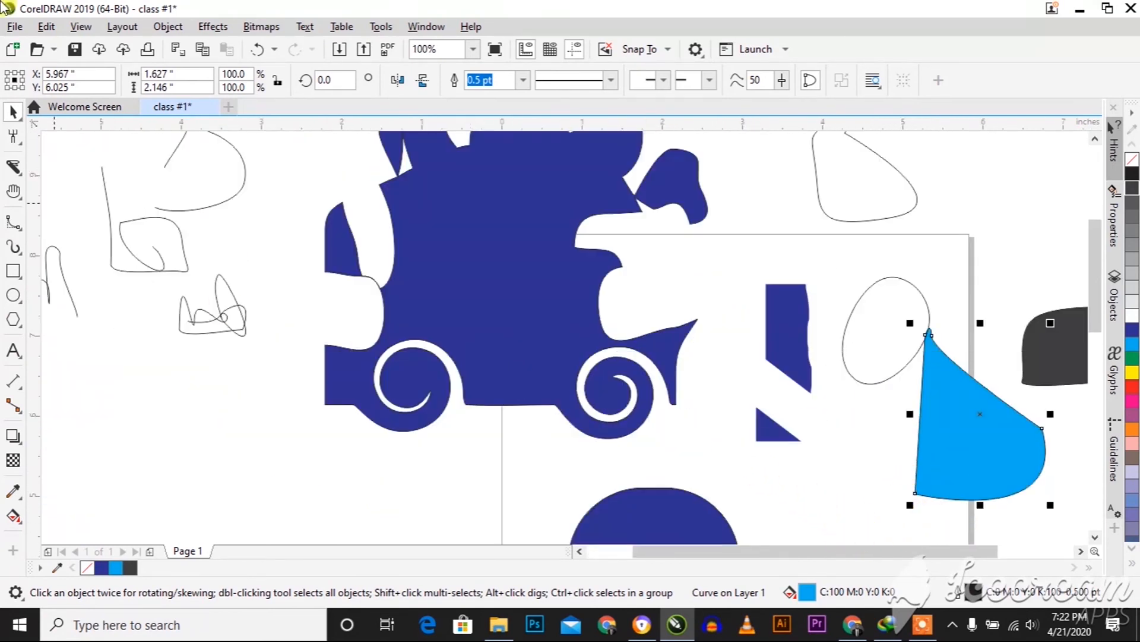
- Draw a closed, tilted four-sided Polyline shape overlapping the lower right part of the distorted shape
left_click(11, 225)
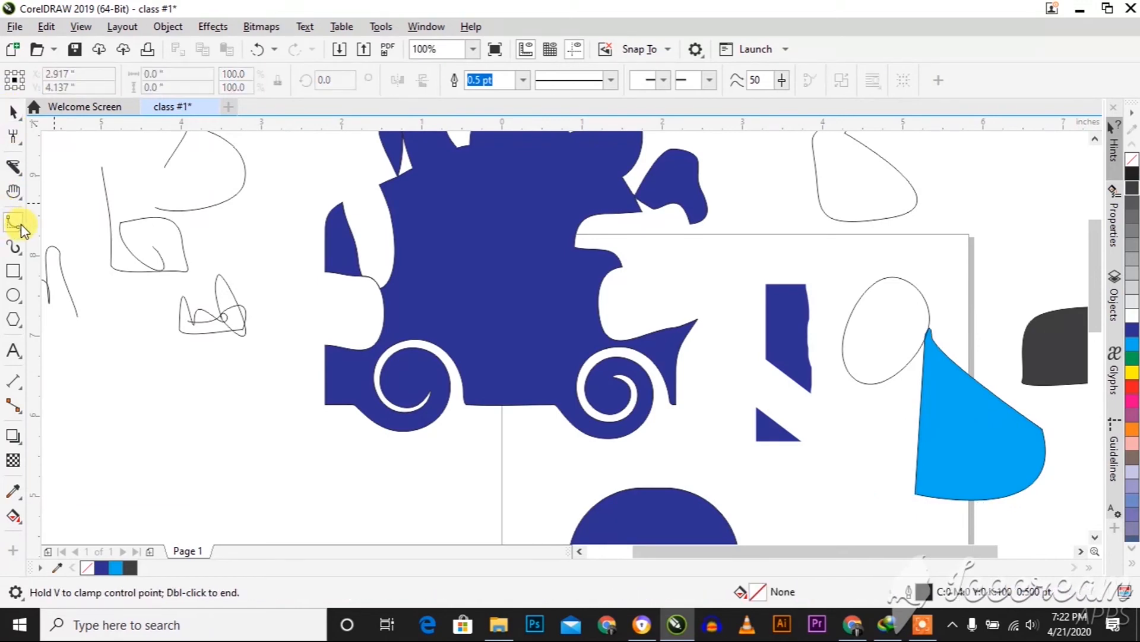
left_click(20, 231)
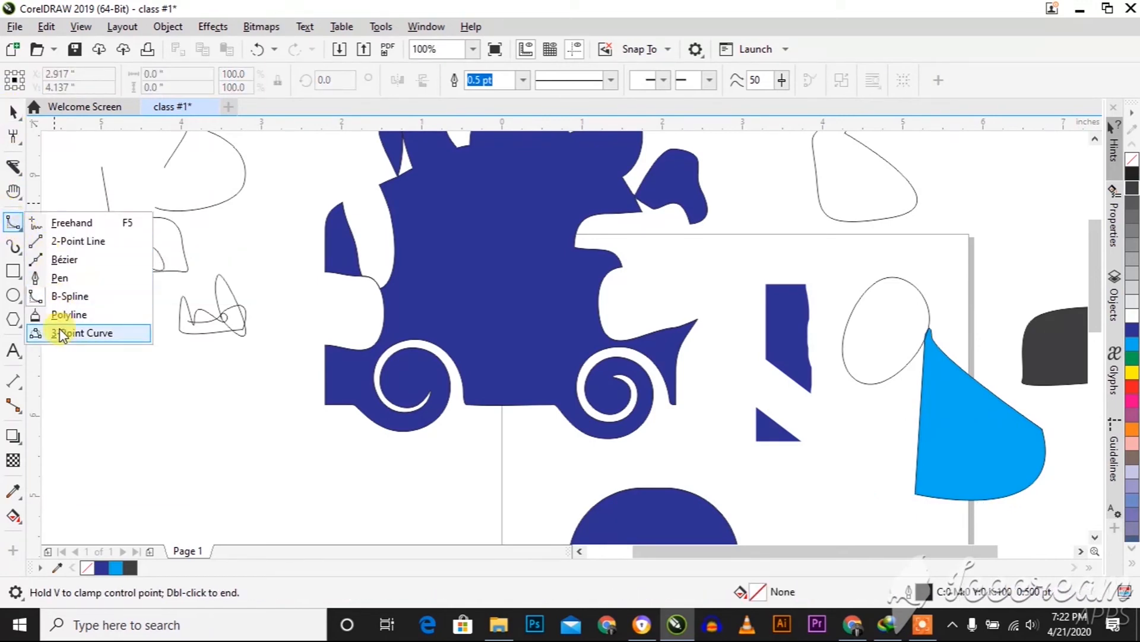
left_click(78, 313)
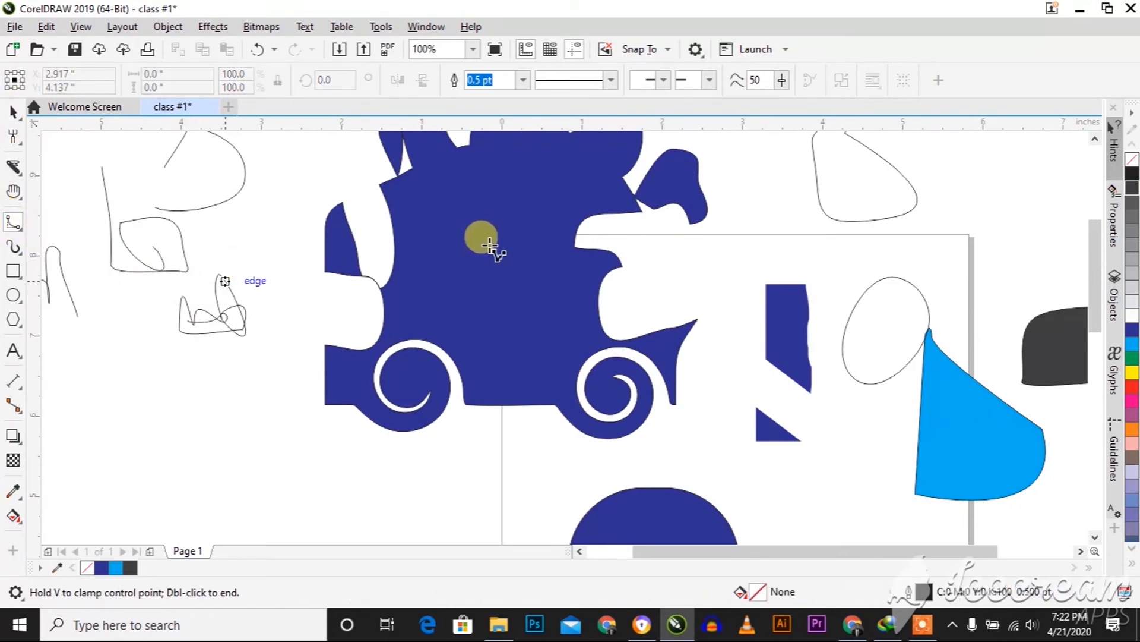
left_click(687, 268)
left_click(738, 340)
left_click(649, 378)
left_click(621, 308)
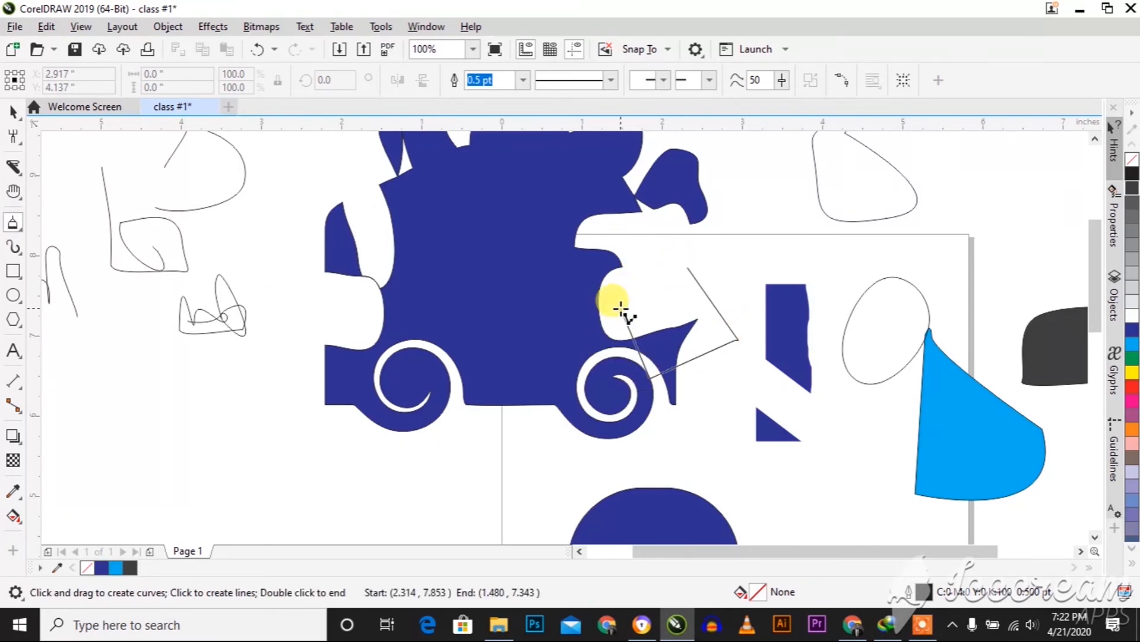
left_click(687, 267)
- Draw a closed Polyline triangle about 2.6 by 1.3 inches overlapping the four-sided outline and the cut blue piece
left_click(756, 226)
left_click(861, 281)
left_click(651, 327)
left_click(755, 225)
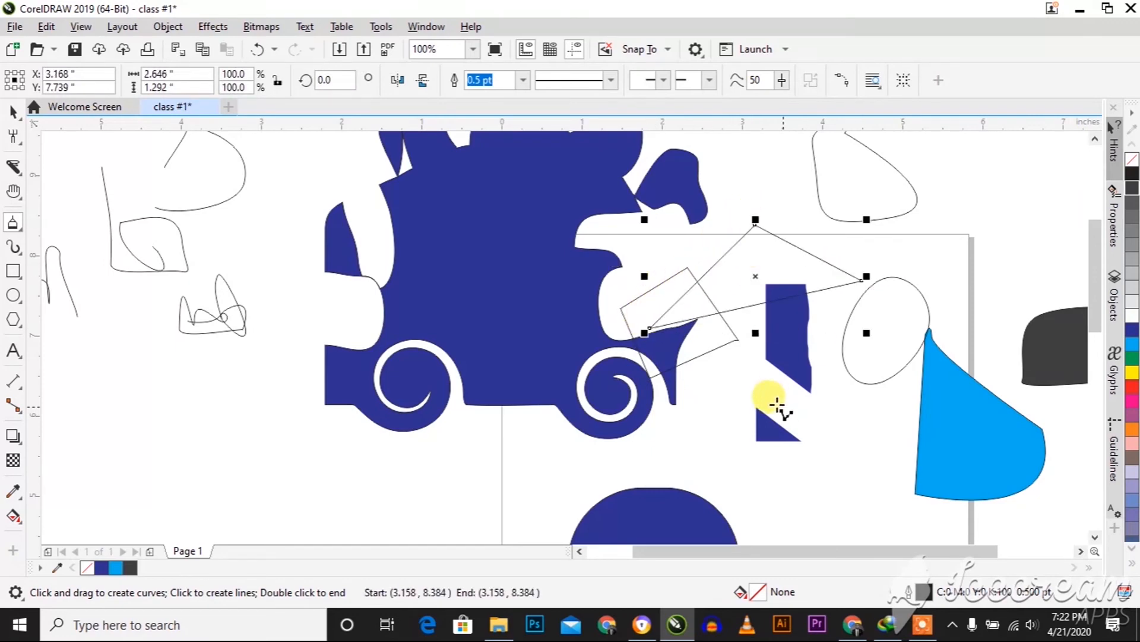
- Draw a closed freehand Polyline loop about 1.5 by 1.0 inches around the small blue triangle, and a short 3-Point Curve arc below the left-hand scribbles
mouse_move(815, 417)
left_mouse_down()
mouse_move(809, 447)
mouse_move(707, 455)
mouse_move(726, 397)
mouse_move(783, 387)
mouse_move(815, 412)
left_mouse_up()
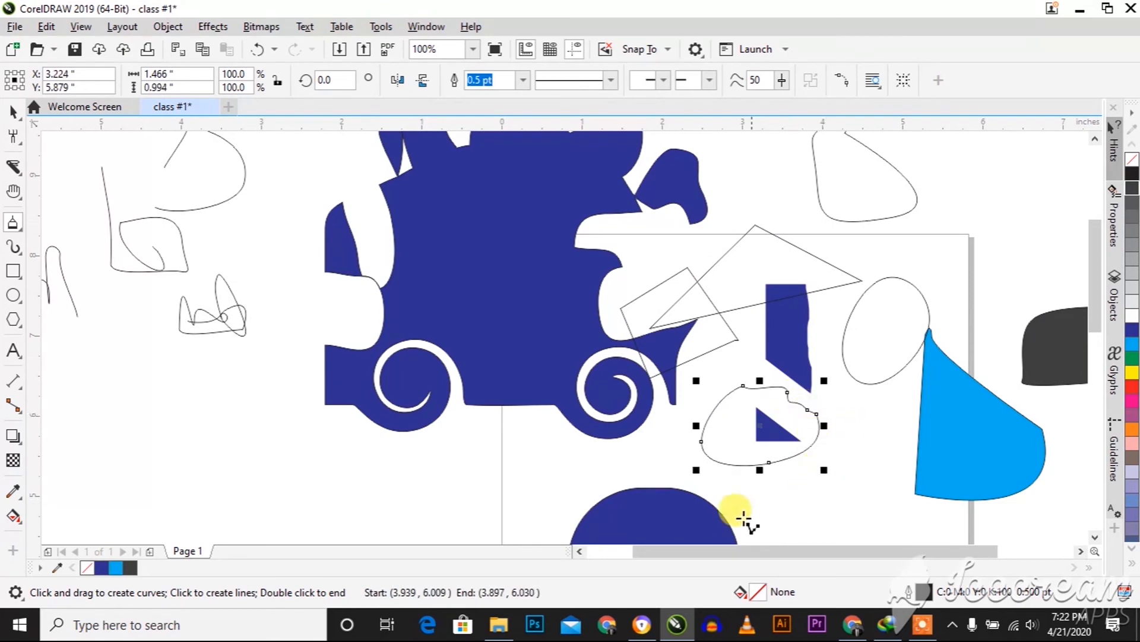
left_click(21, 230)
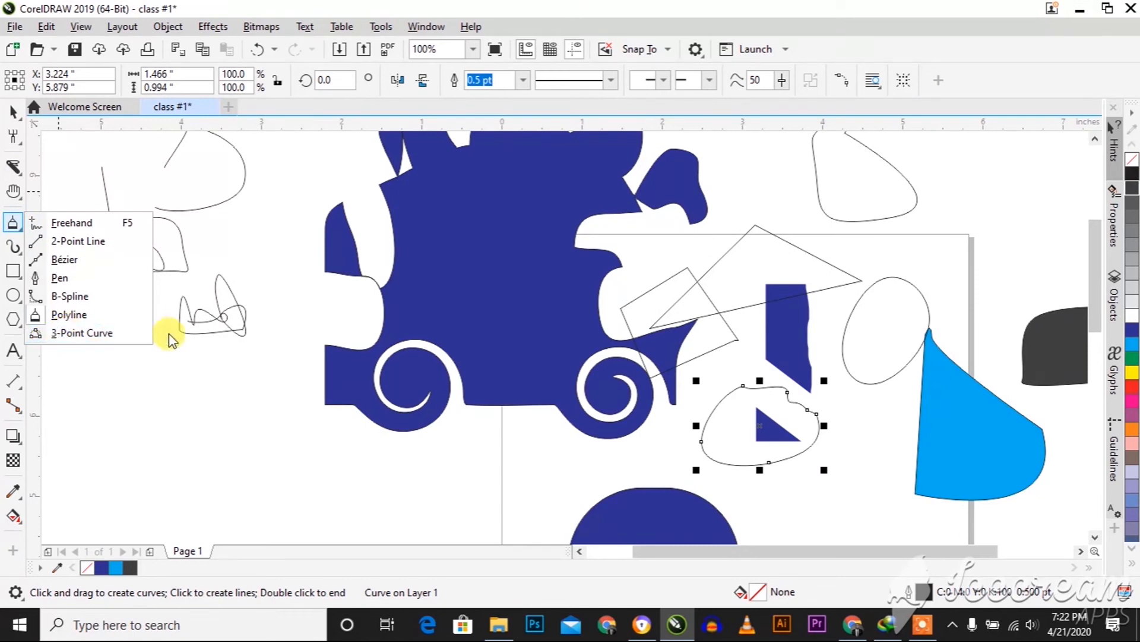
left_click(77, 334)
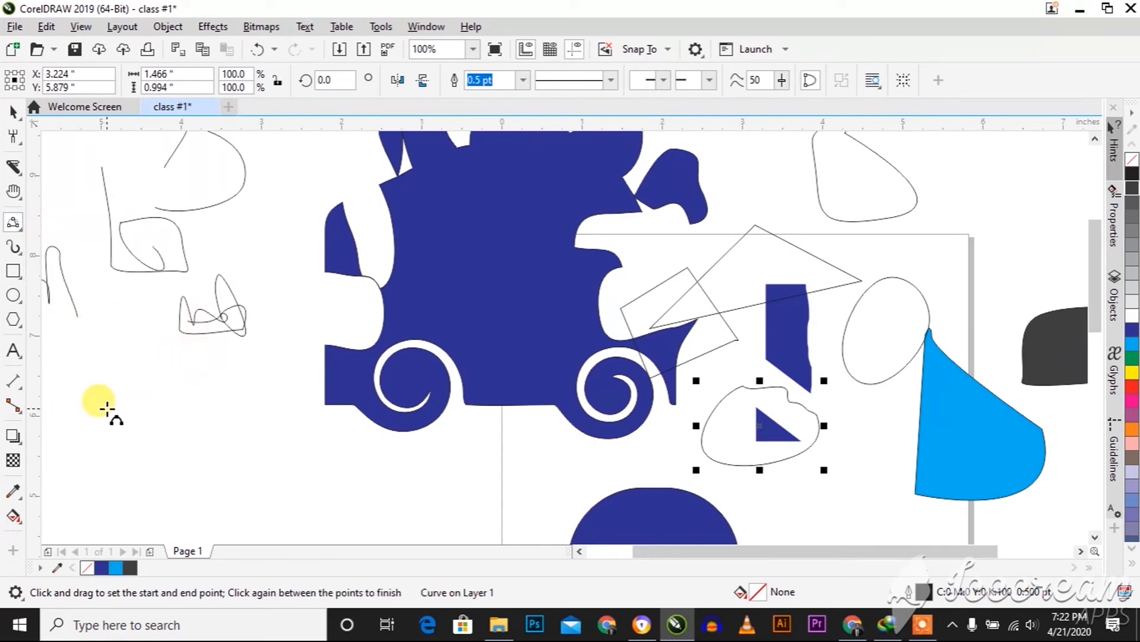
left_click_drag(158, 400, 261, 512)
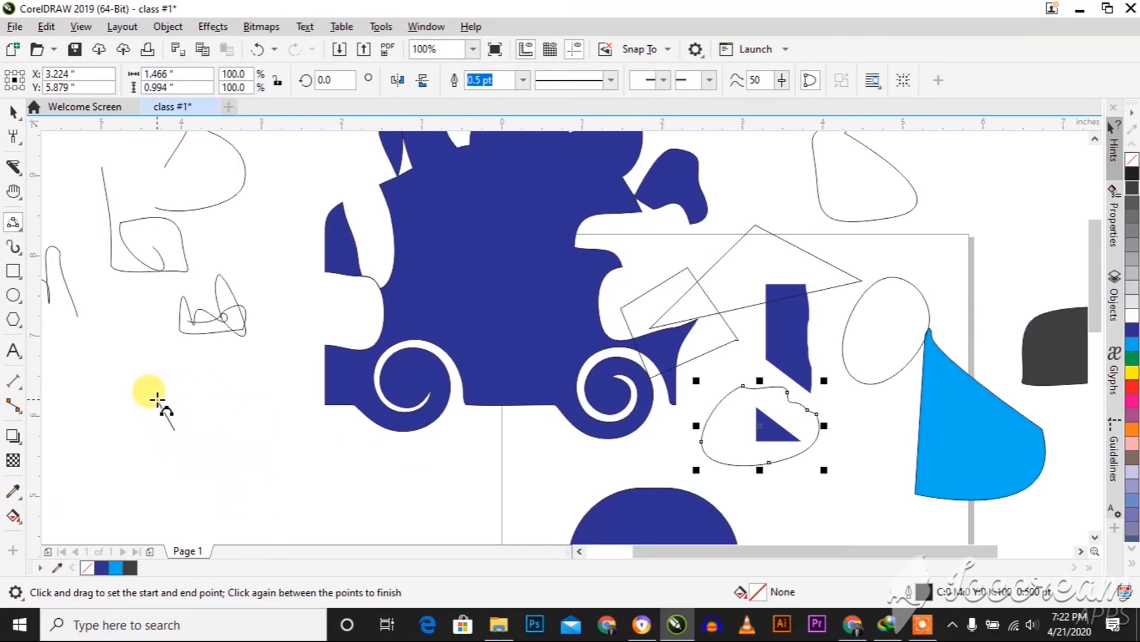
left_click(169, 409)
- Draw two 0.5-inch Artistic Media strokes with a preset tapering at both ends: a straight one below the distorted shape and a wavy one beside it
left_click(12, 296)
left_click_drag(288, 461, 492, 460)
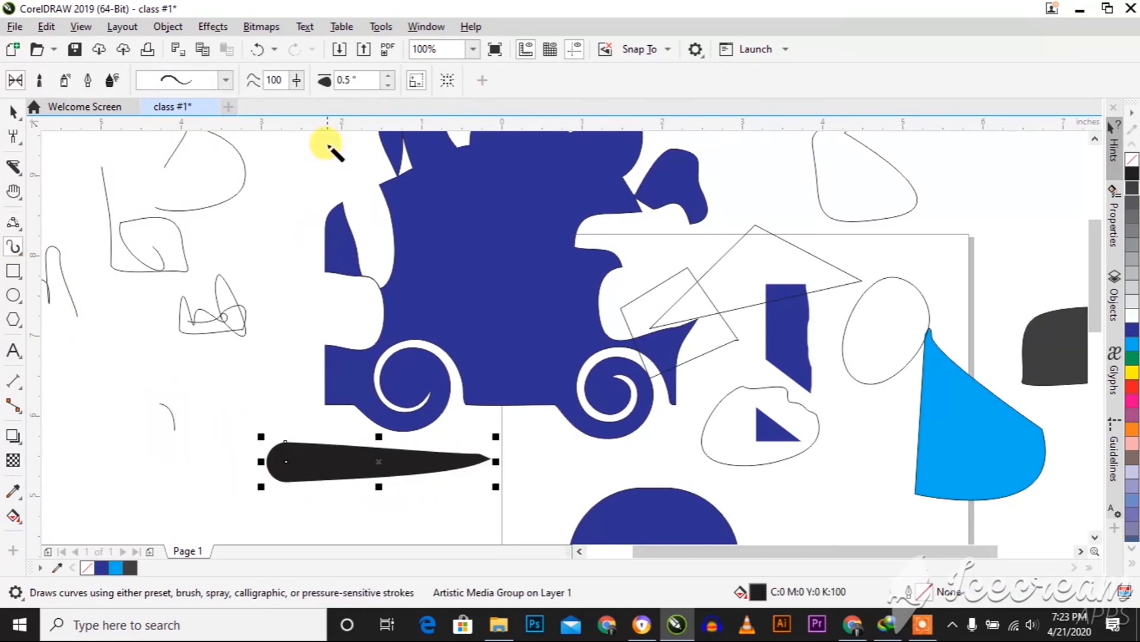
left_click(226, 81)
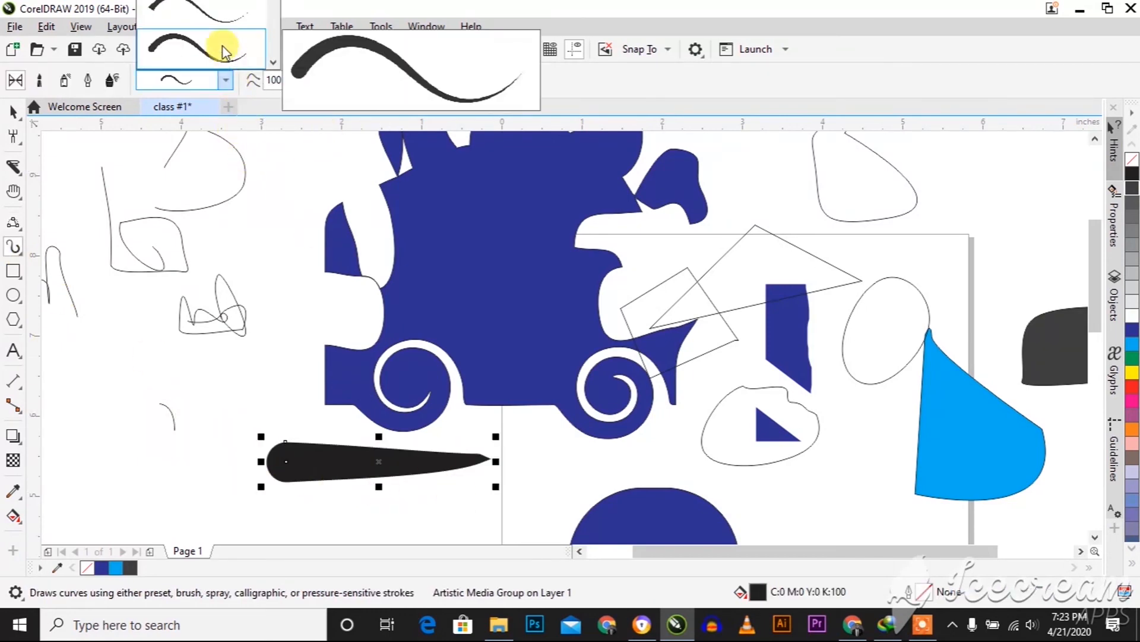
left_click(224, 27)
left_click(225, 80)
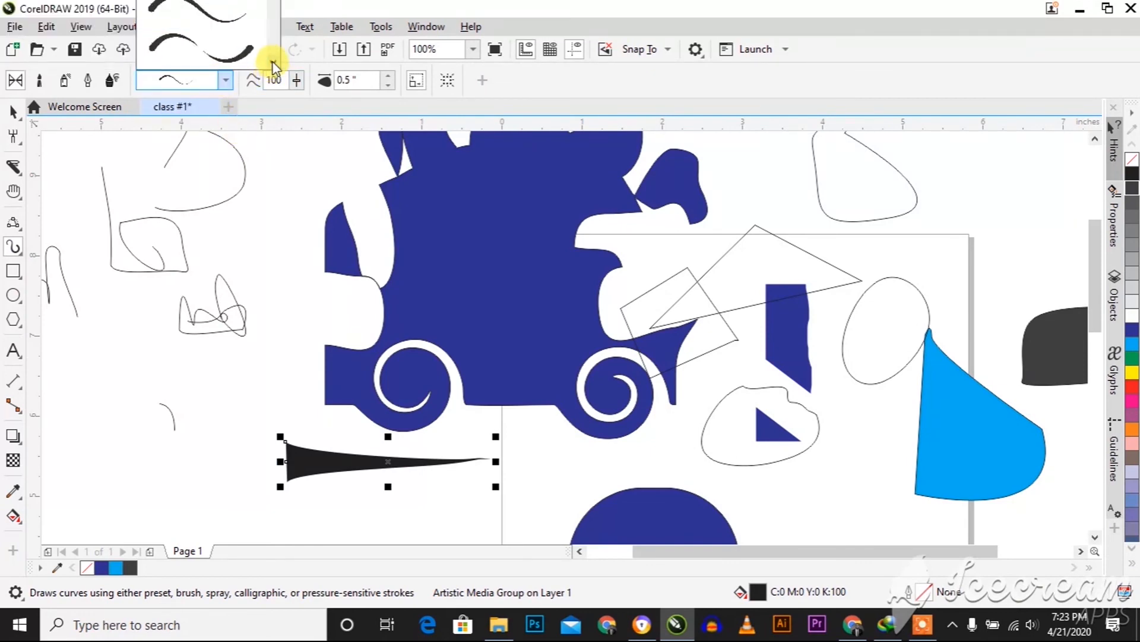
mouse_move(222, 63)
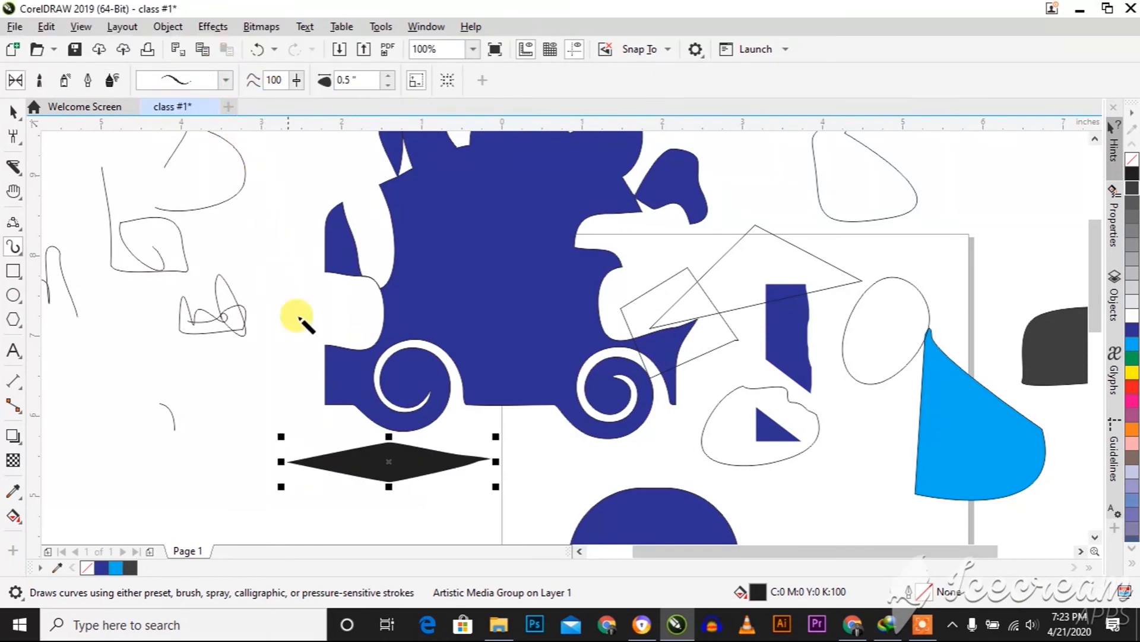
mouse_move(157, 464)
left_mouse_down()
mouse_move(181, 391)
mouse_move(260, 394)
mouse_move(282, 427)
mouse_move(325, 402)
left_mouse_up()
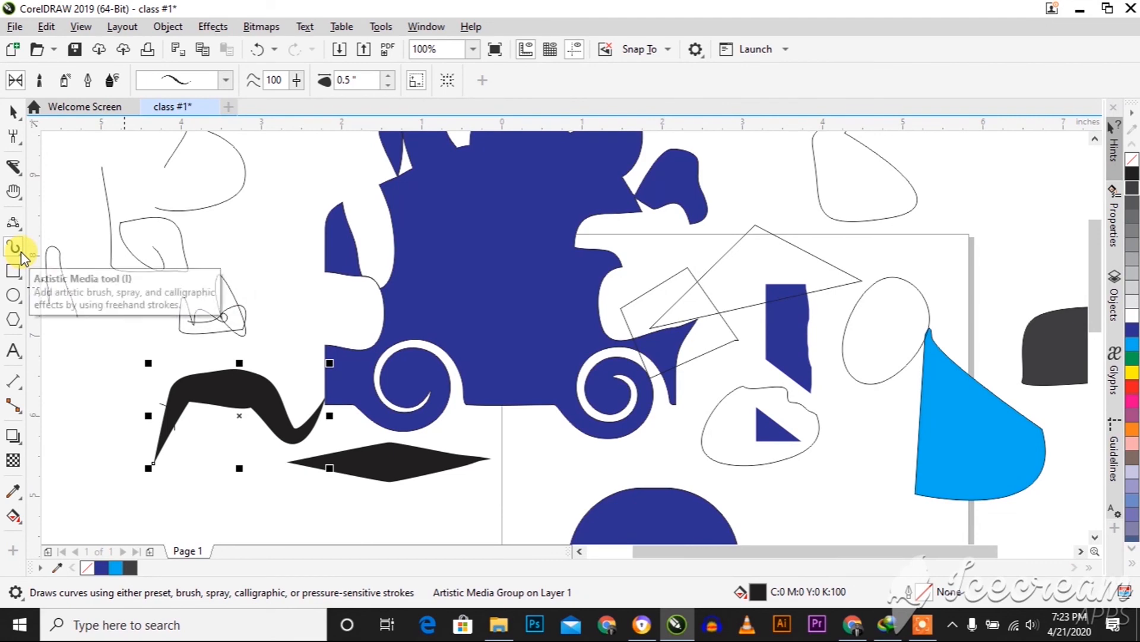
- Sketch two looping LiveSketch curves, one below the diamond-shaped stroke and one beneath the closed Polyline loop
left_click(20, 252)
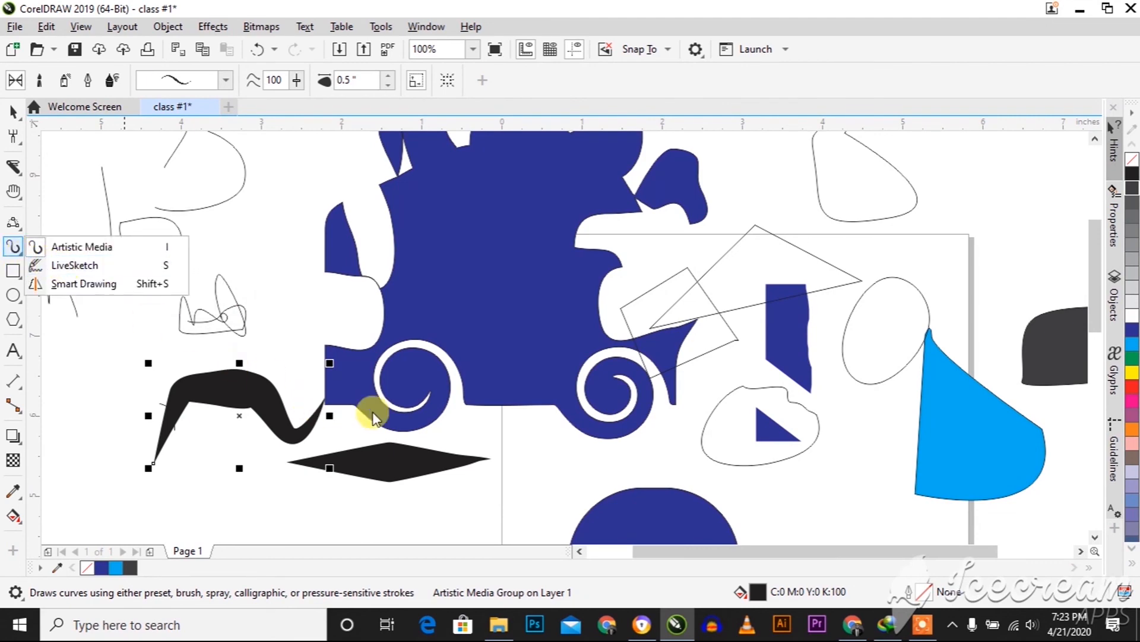
left_click(81, 265)
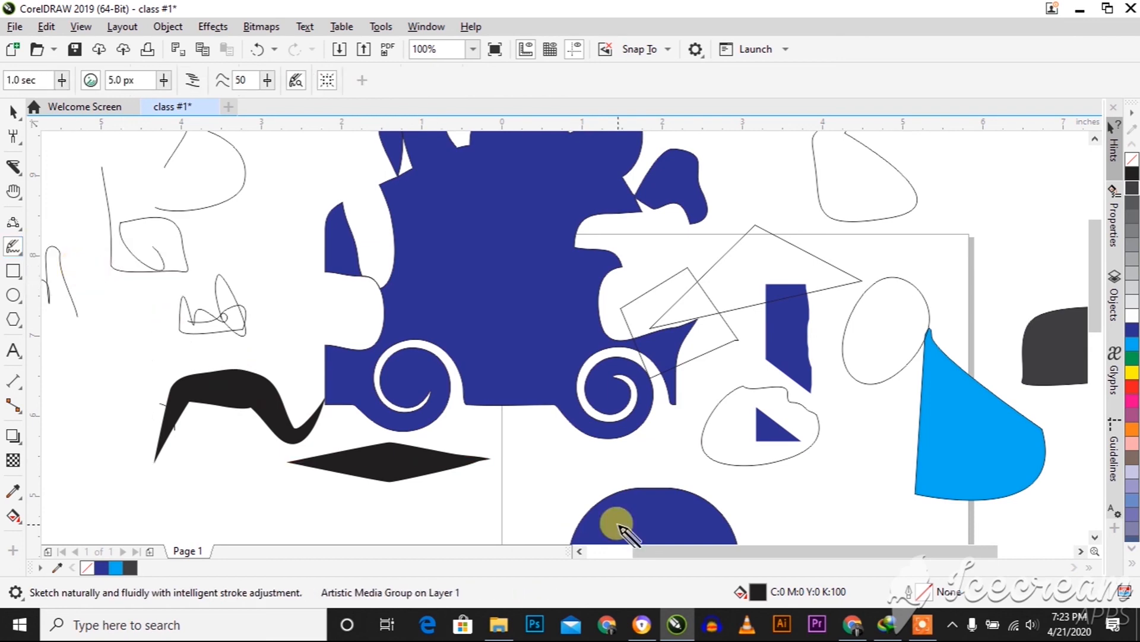
mouse_move(480, 529)
left_mouse_down()
mouse_move(515, 473)
mouse_move(449, 465)
mouse_move(409, 511)
left_mouse_up()
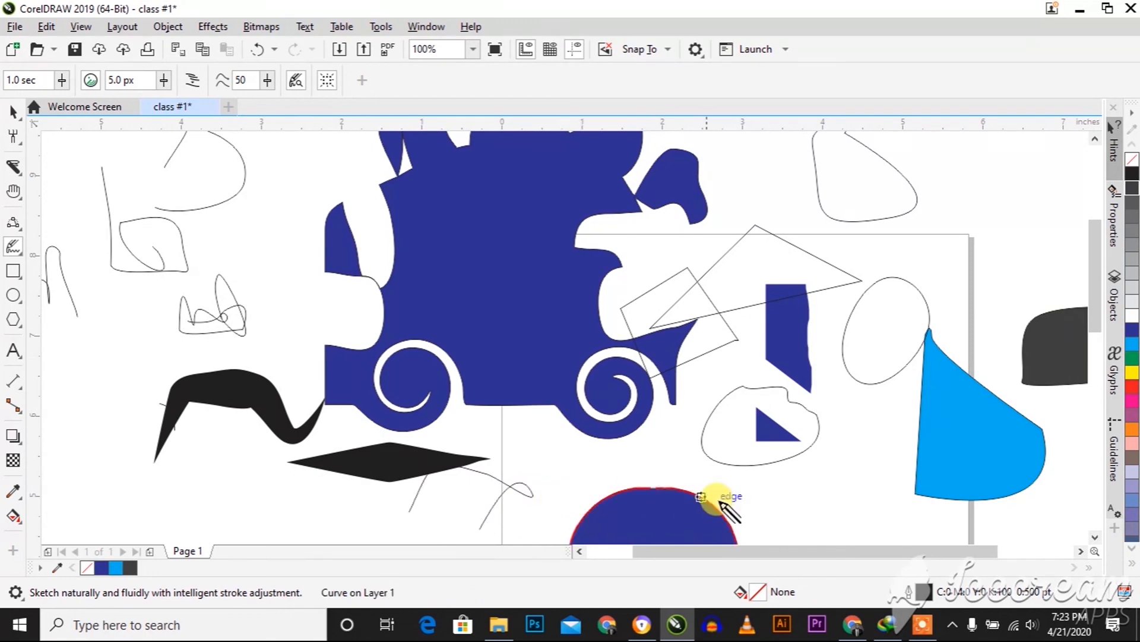
mouse_move(737, 506)
left_mouse_down()
mouse_move(790, 472)
mouse_move(834, 506)
mouse_move(783, 523)
mouse_move(774, 511)
mouse_move(806, 495)
mouse_move(805, 512)
mouse_move(736, 505)
left_mouse_up()
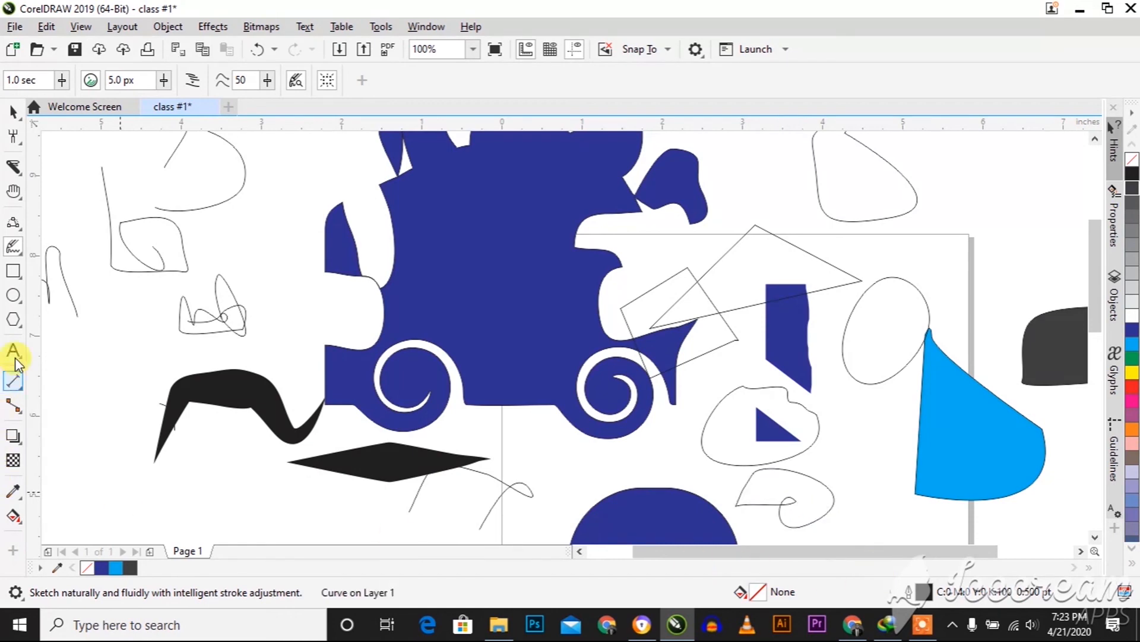
- Draw an irregular pointed shape and an ellipse about 1.6 by 0.9 inches with Smart Drawing, just below the distorted shape
left_click(21, 255)
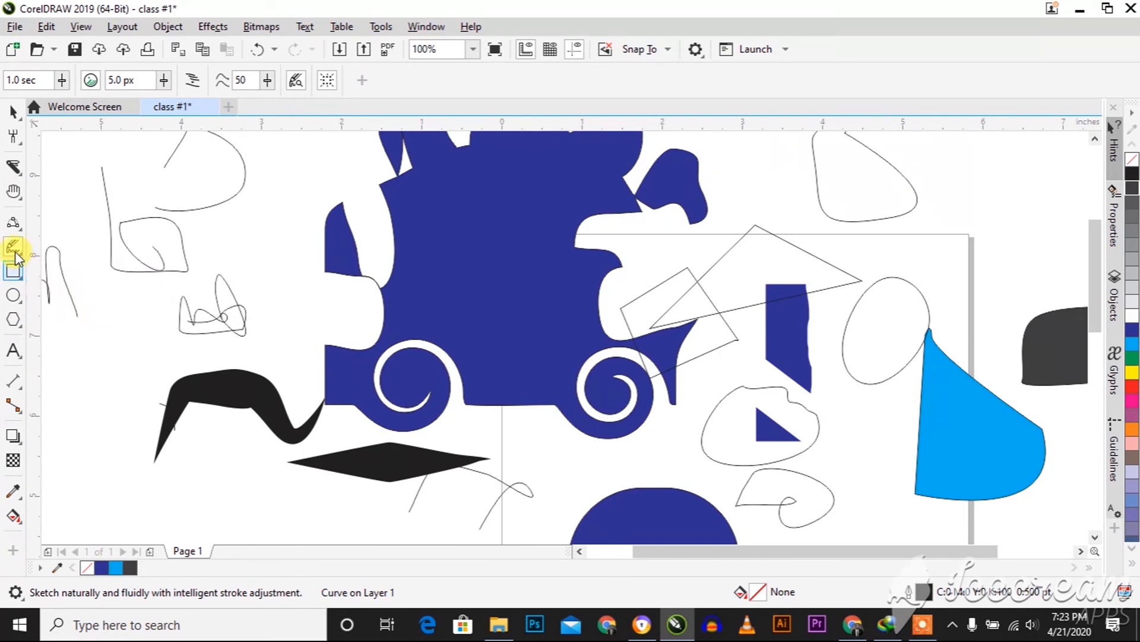
left_click(17, 253)
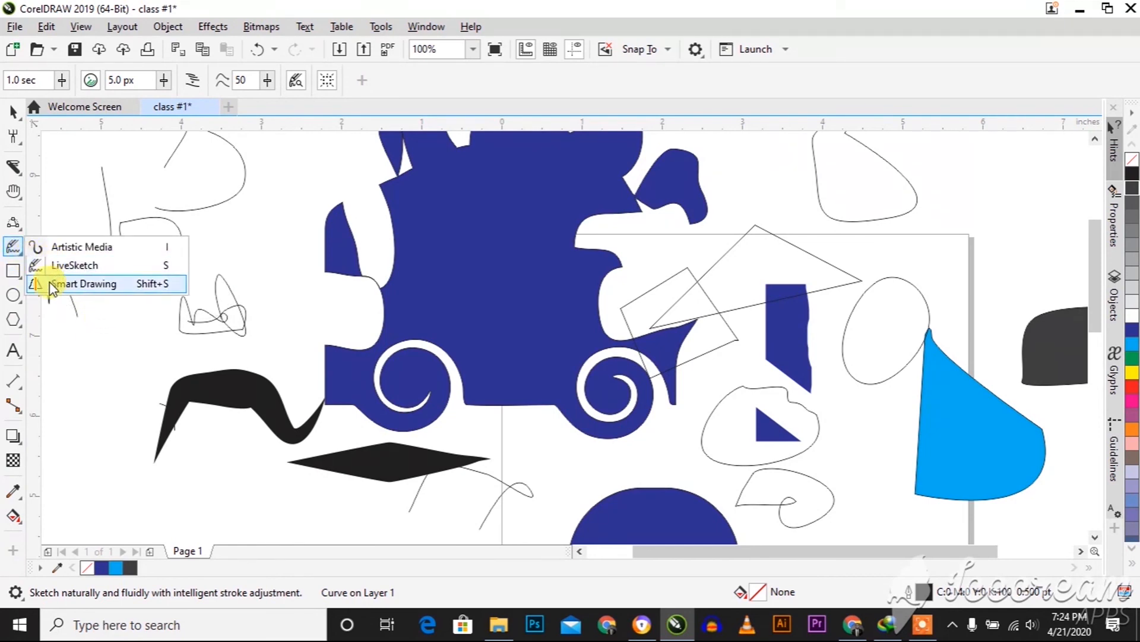
left_click(53, 285)
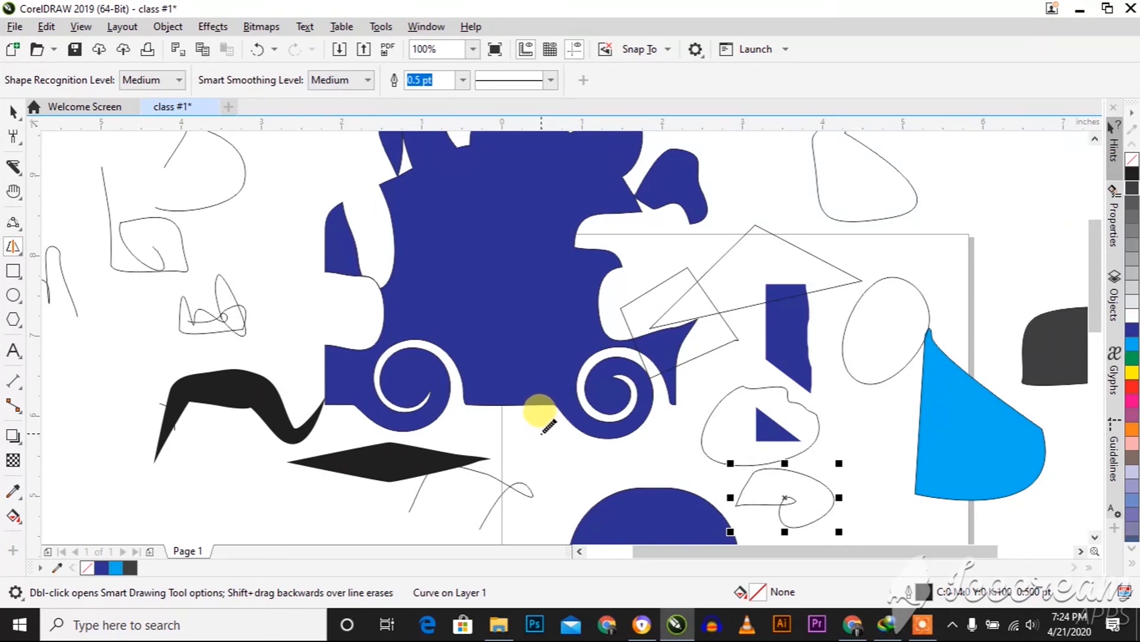
mouse_move(531, 426)
left_mouse_down()
mouse_move(474, 433)
mouse_move(537, 466)
mouse_move(547, 423)
mouse_move(573, 469)
left_mouse_up()
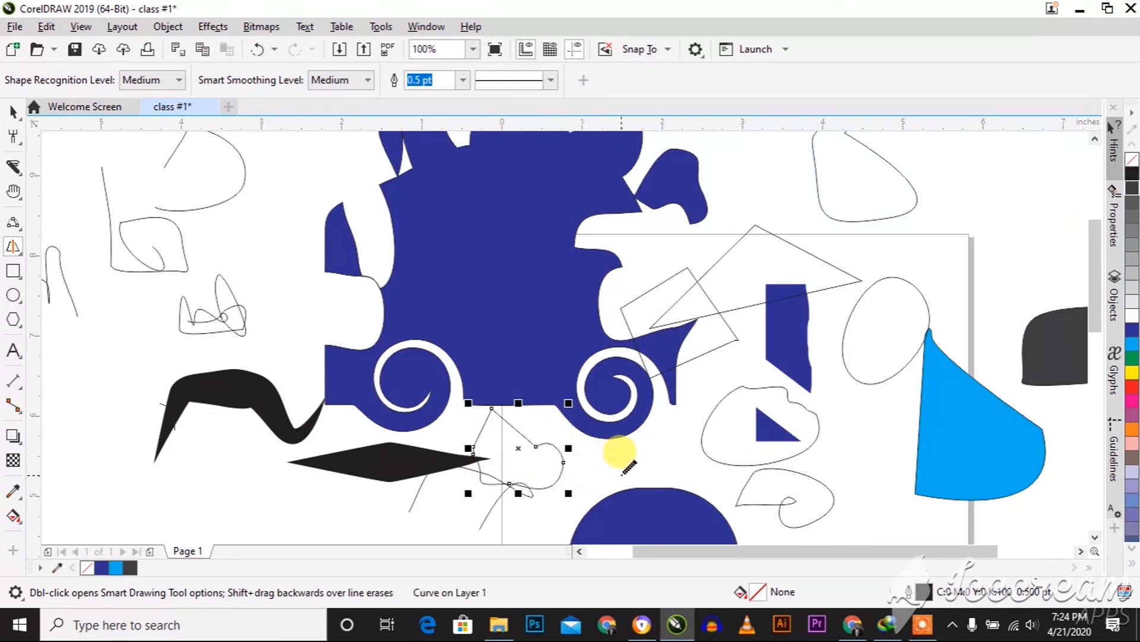
mouse_move(627, 472)
left_mouse_down()
mouse_move(559, 482)
mouse_move(537, 426)
mouse_move(633, 418)
mouse_move(666, 449)
left_mouse_up()
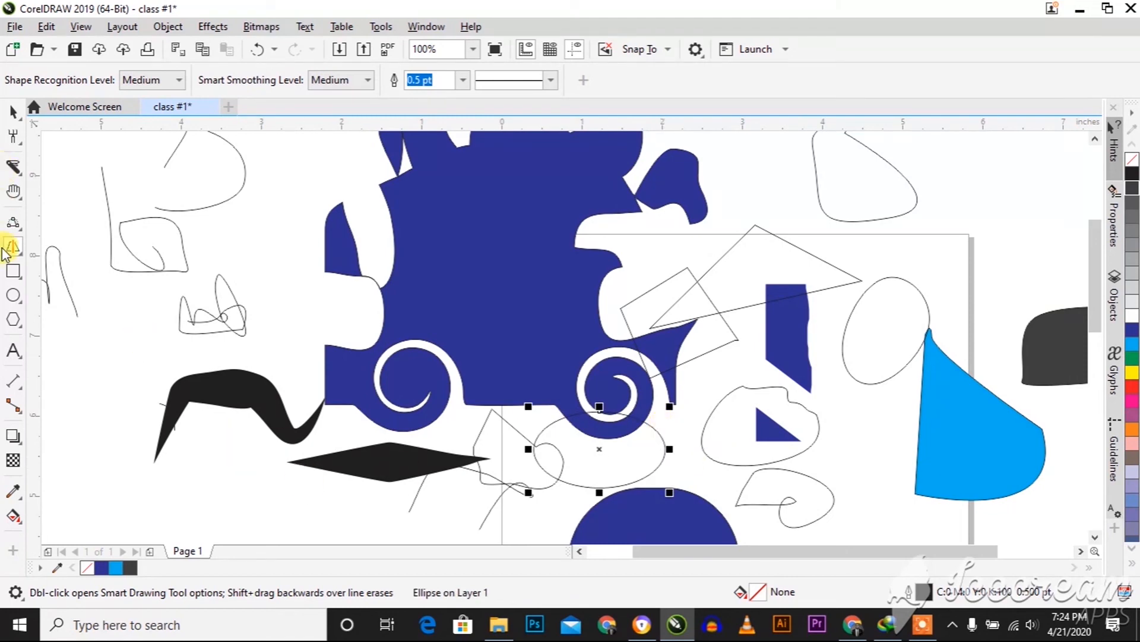
- Draw a rectangle about 2.2 by 1.0 inches on the empty lower part of the page, and a second one overlapping its lower left corner
left_click(13, 273)
scroll(211, 224, "down", 1)
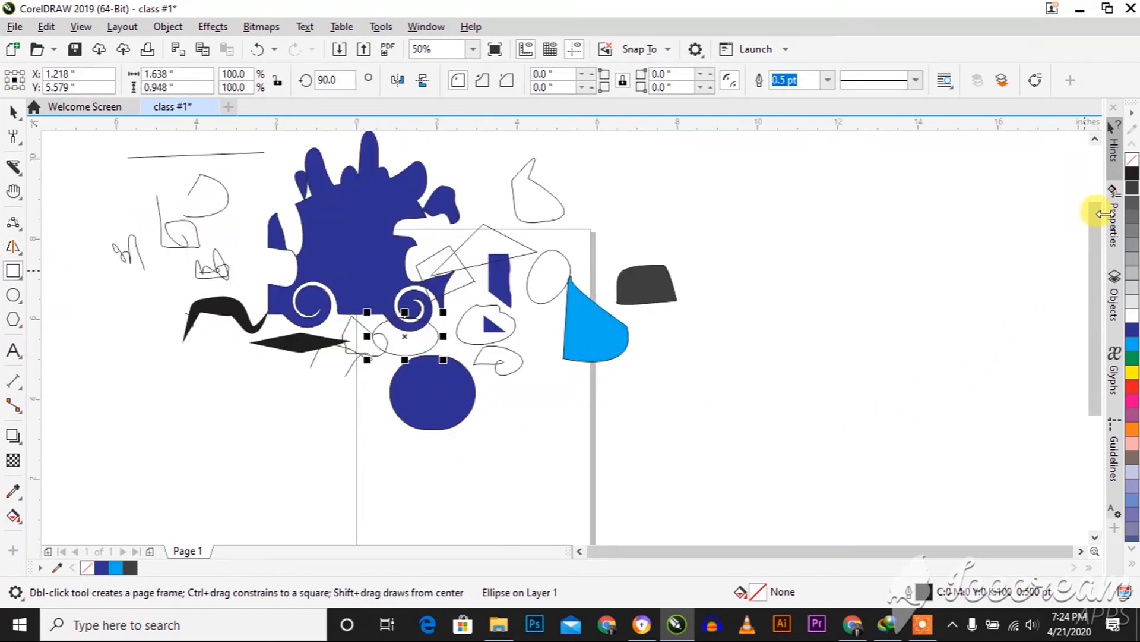
left_click_drag(1099, 223, 1088, 340)
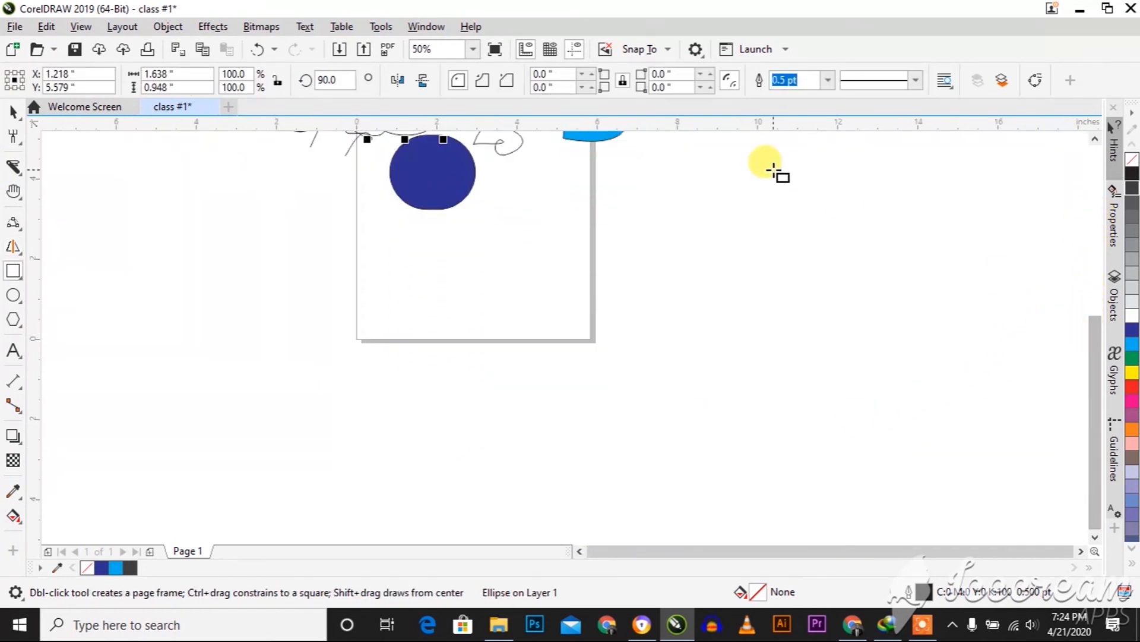
scroll(462, 252, "up", 1)
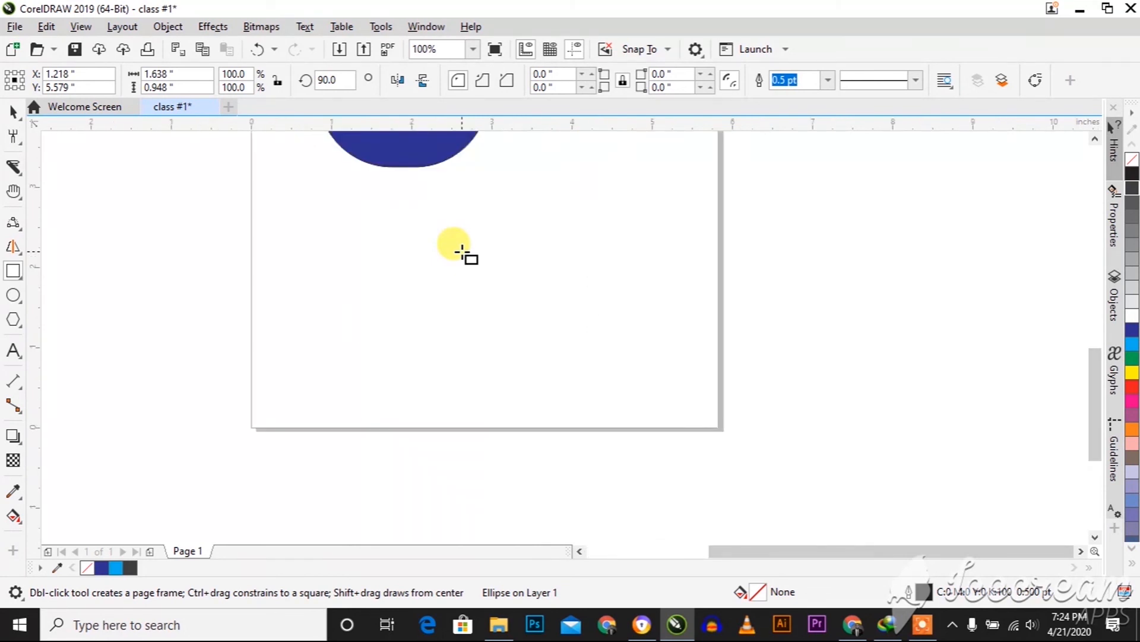
left_click(408, 228)
left_click_drag(408, 229, 580, 308)
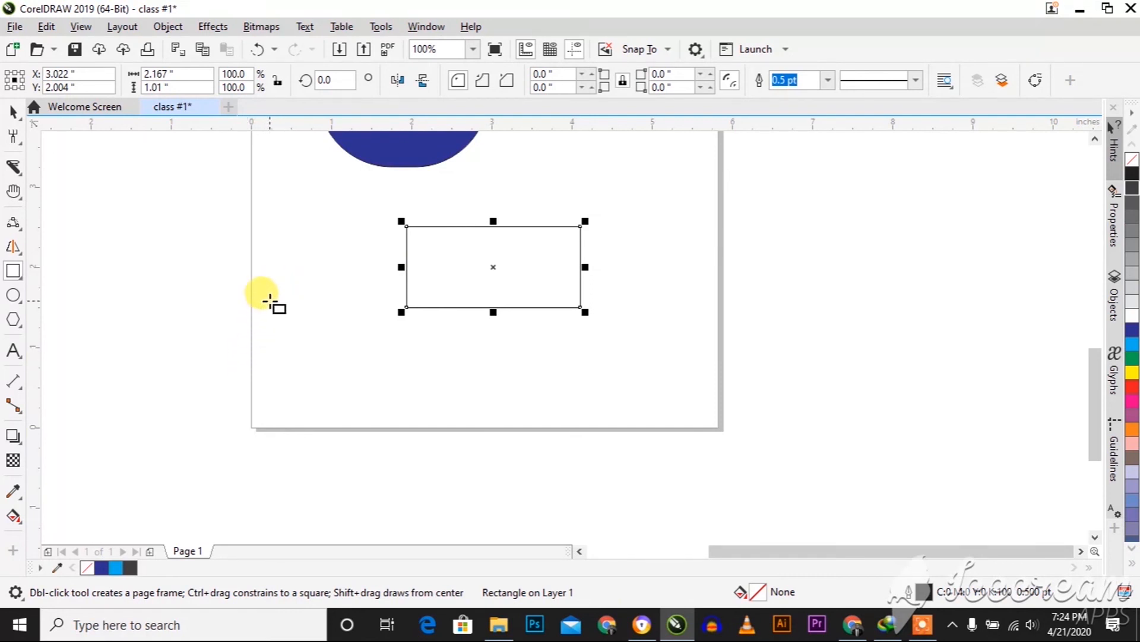
left_click_drag(262, 287, 451, 355)
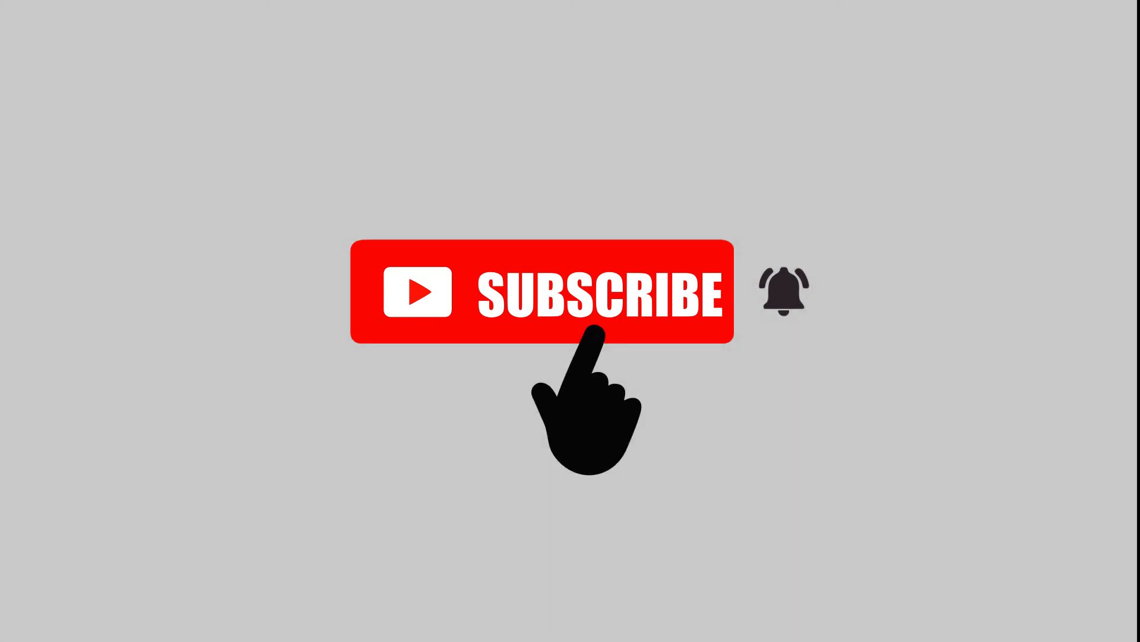